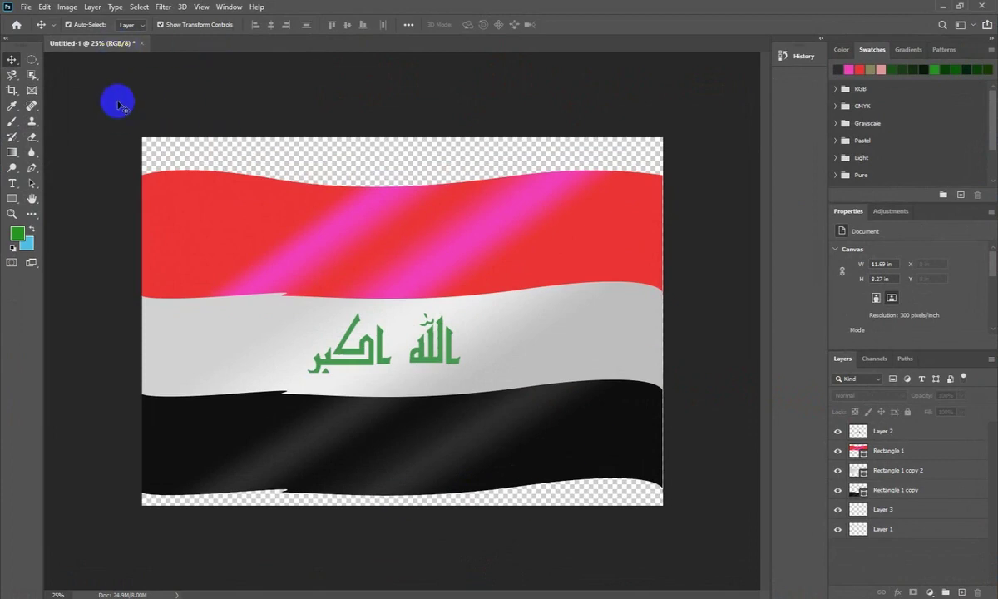
Create a new A4 210x297 mm document at 300 ppi with a white background.
left_click(24, 12)
left_click(38, 18)
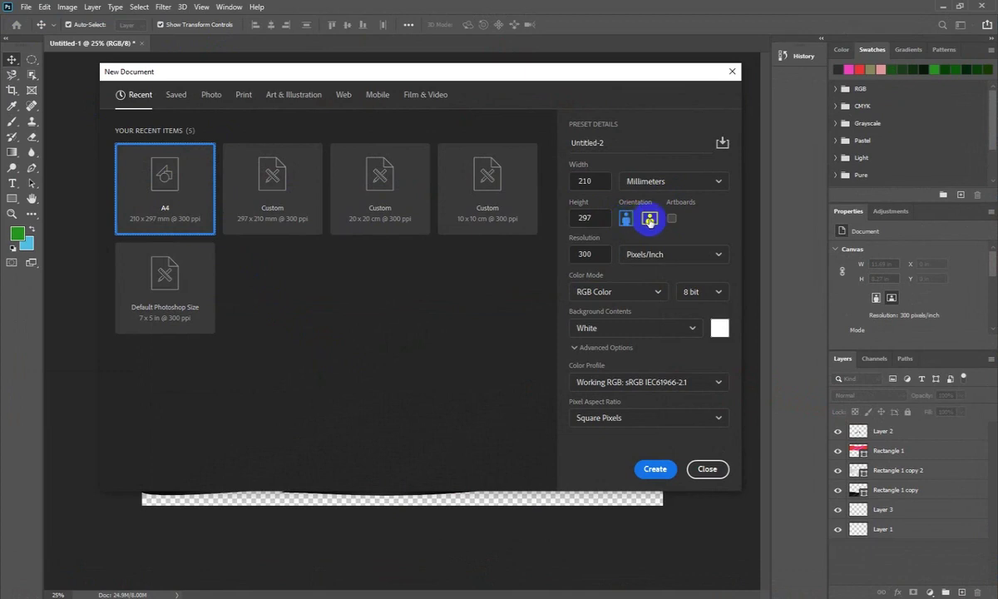
left_click(655, 469)
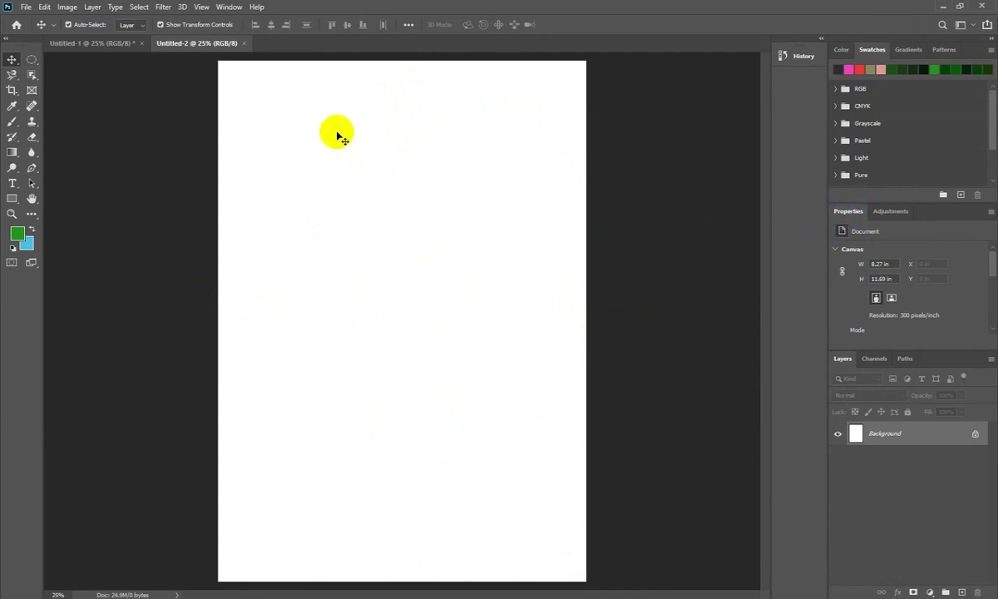
Switch the canvas to landscape, 11.69 × 8.27 in, accepting the clipping warning.
left_click(228, 8)
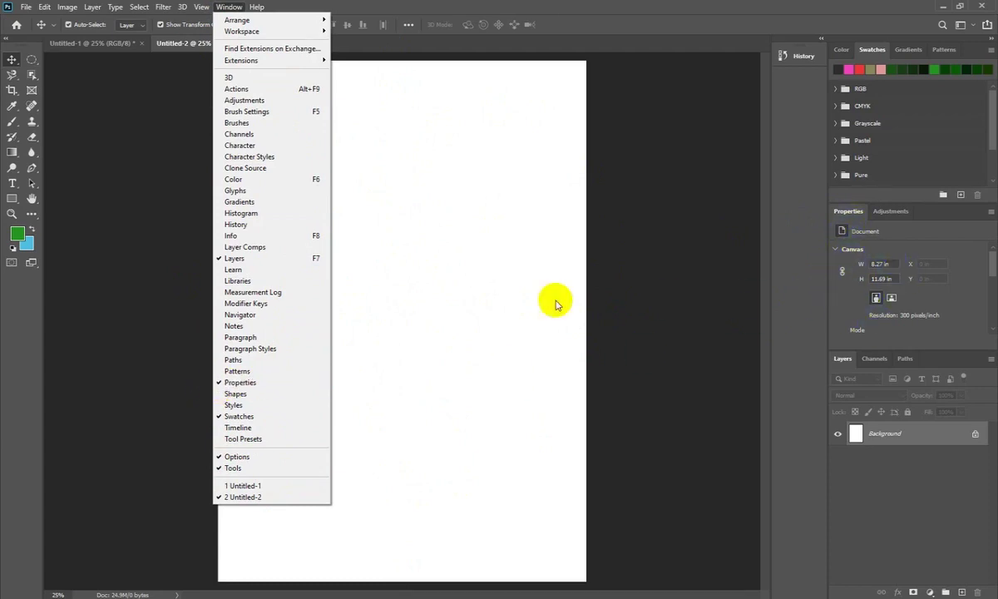
left_click(234, 8)
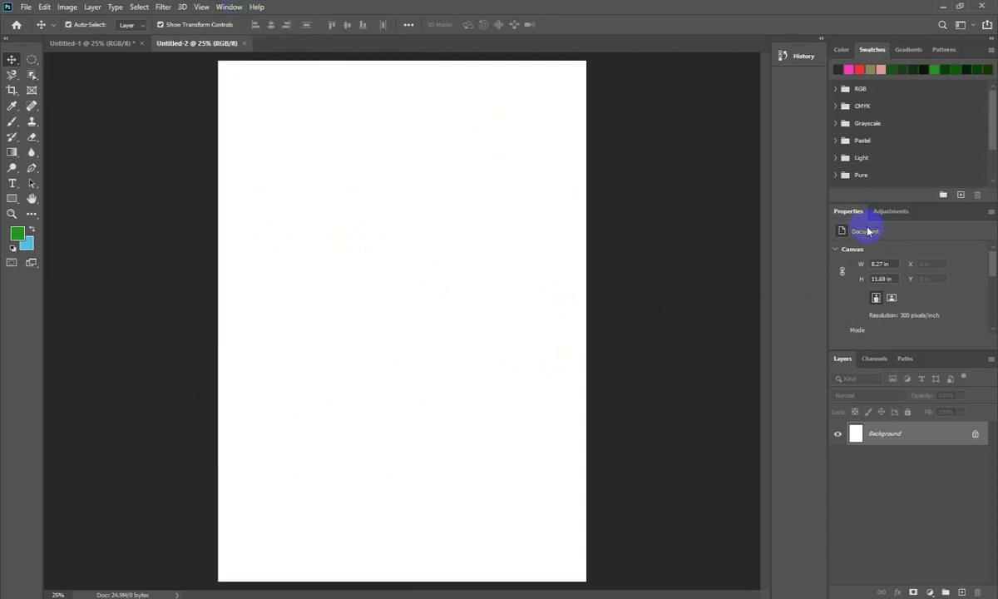
left_click(890, 298)
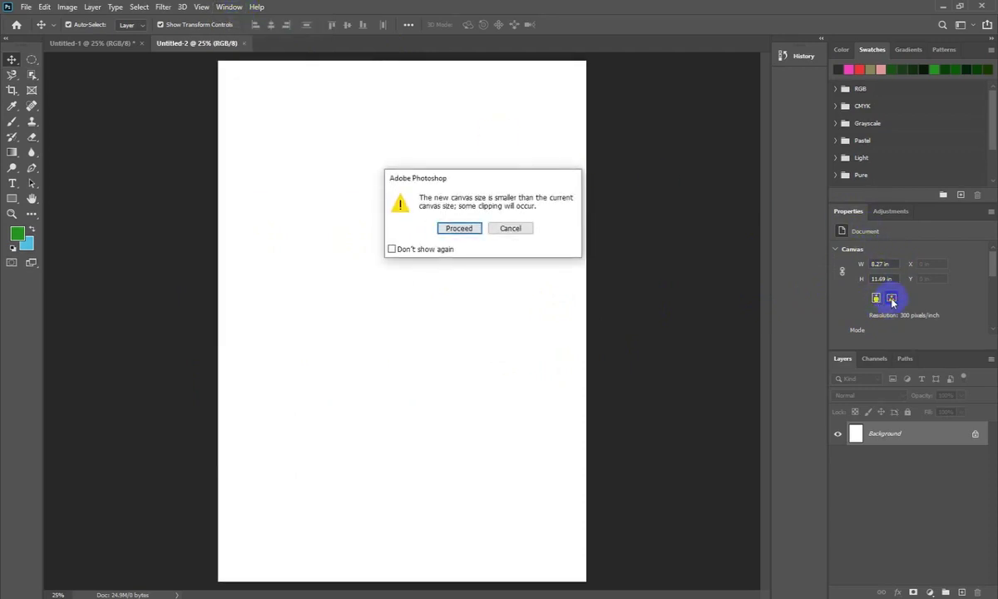
left_click(458, 228)
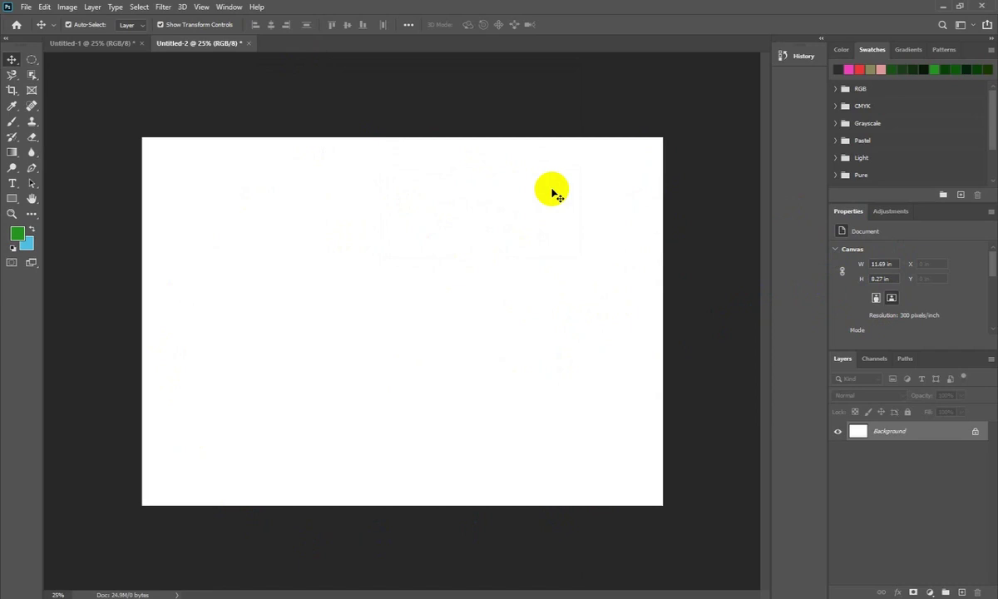
left_click(517, 112)
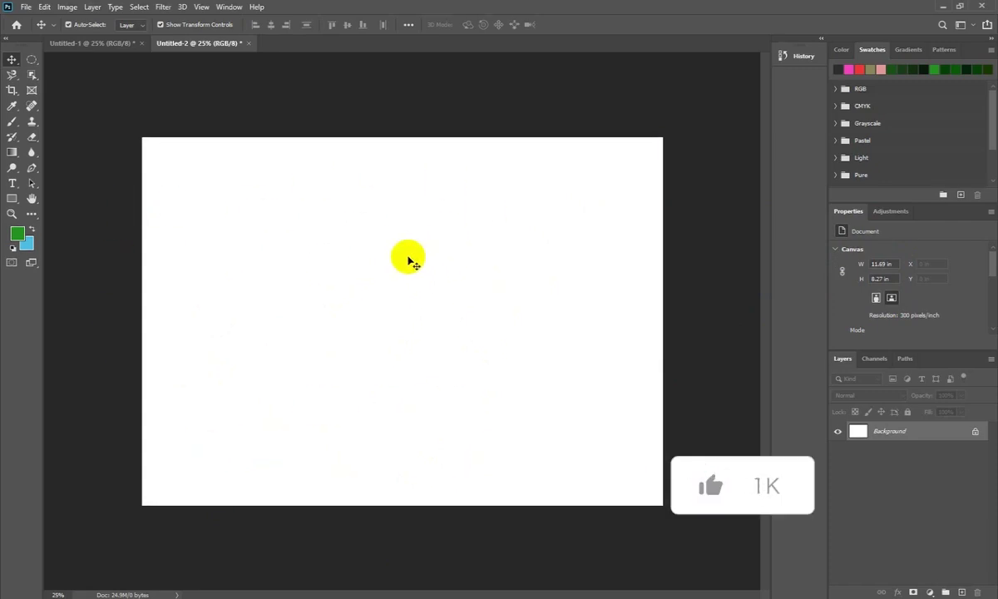
Check the background content choices in the New Document dialog, then close it without creating.
left_click(25, 8)
left_click(36, 18)
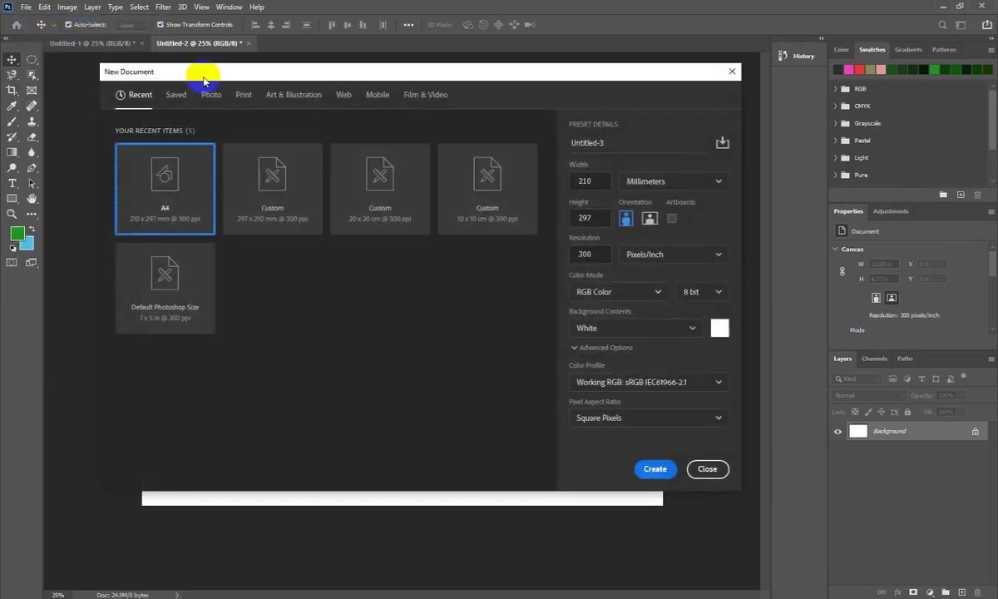
left_click(647, 326)
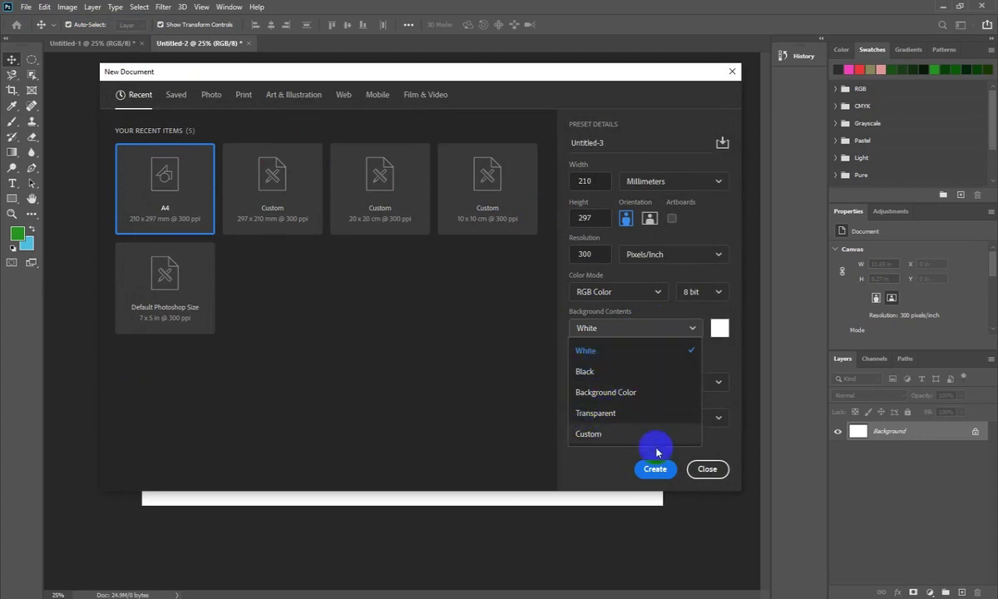
left_click(707, 470)
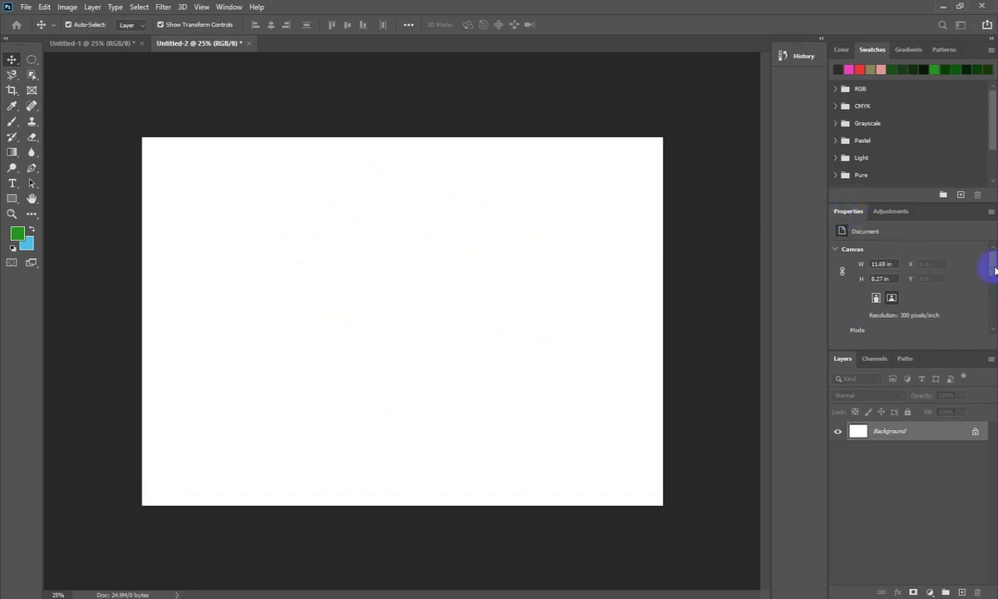
Set the canvas fill to Transparent so the Background becomes Layer 1.
left_click_drag(990, 268, 995, 288)
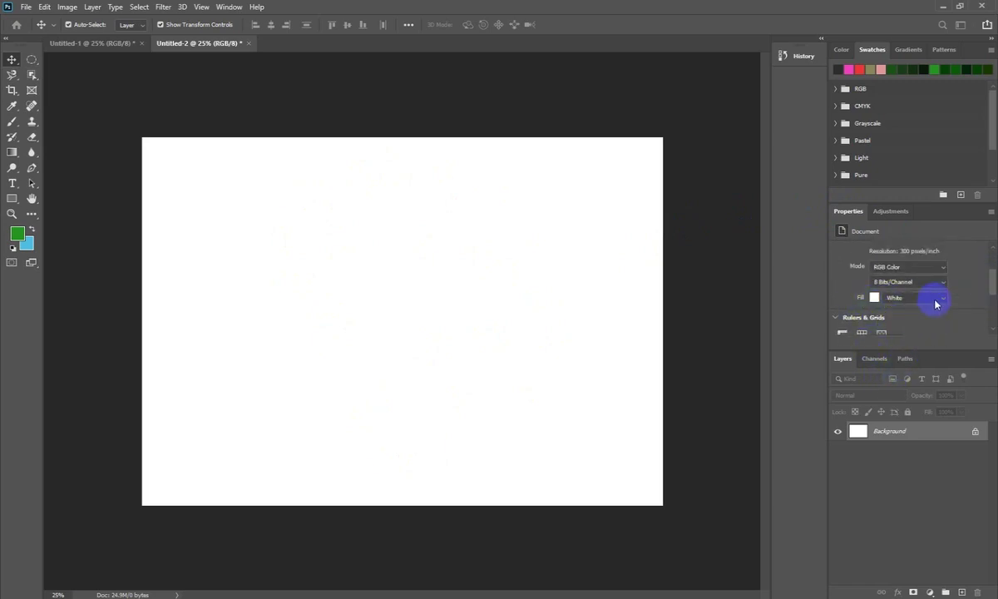
left_click(942, 300)
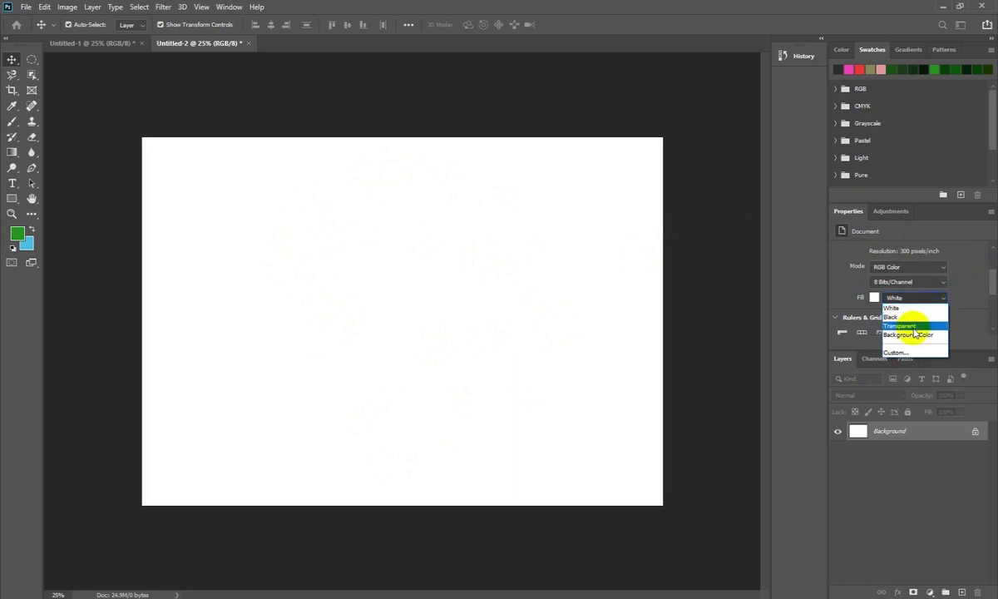
left_click(918, 327)
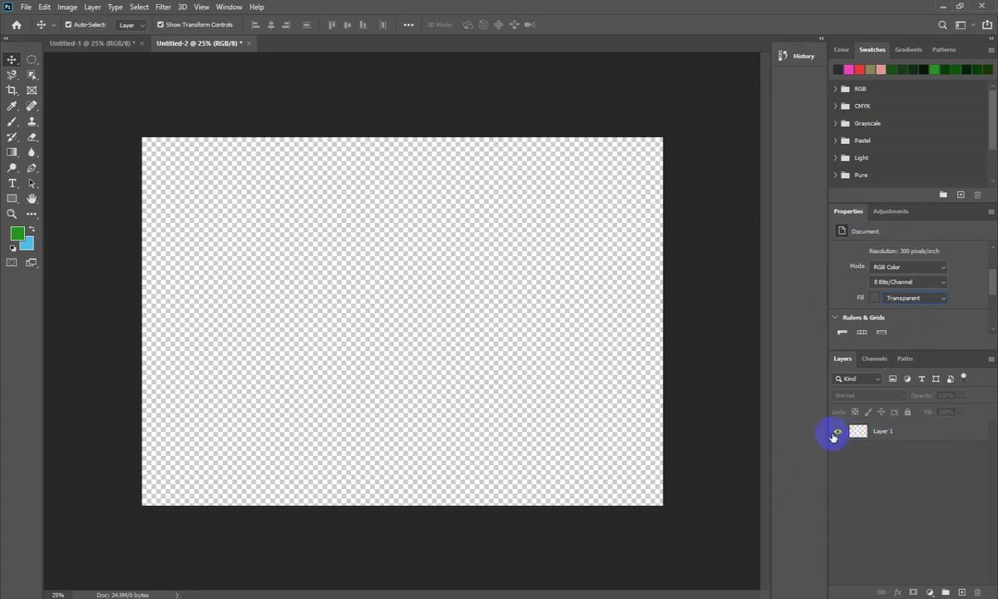
left_click(886, 432)
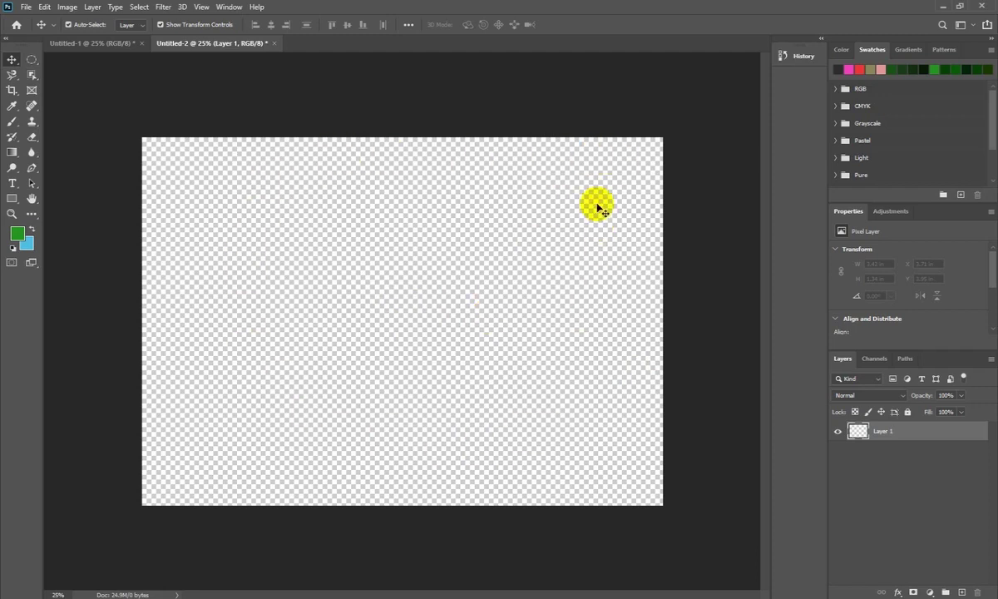
left_click(485, 139)
left_click(14, 199)
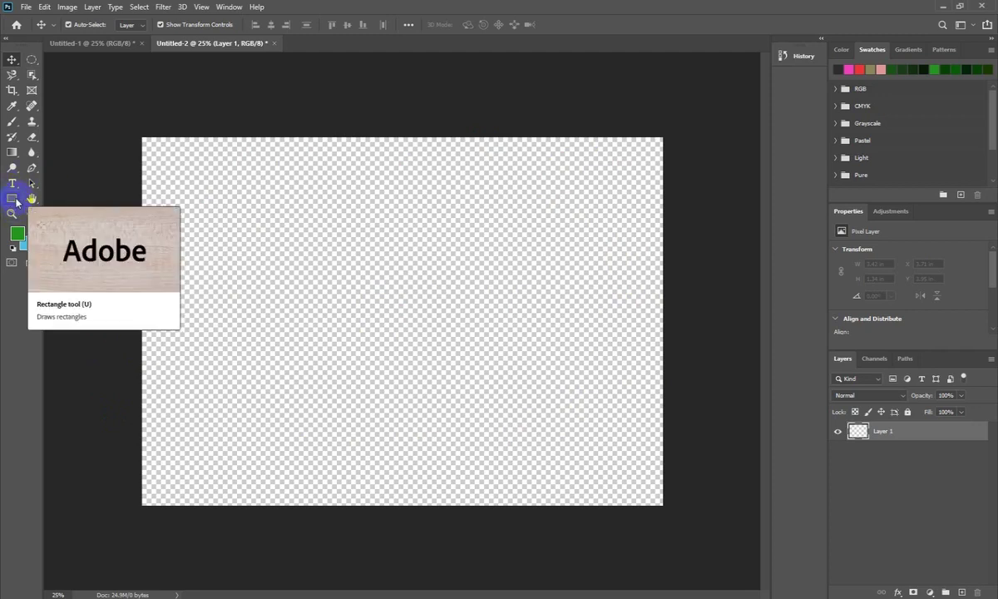
Draw a wide rectangle near the canvas top with red fill and no stroke.
left_click(15, 201)
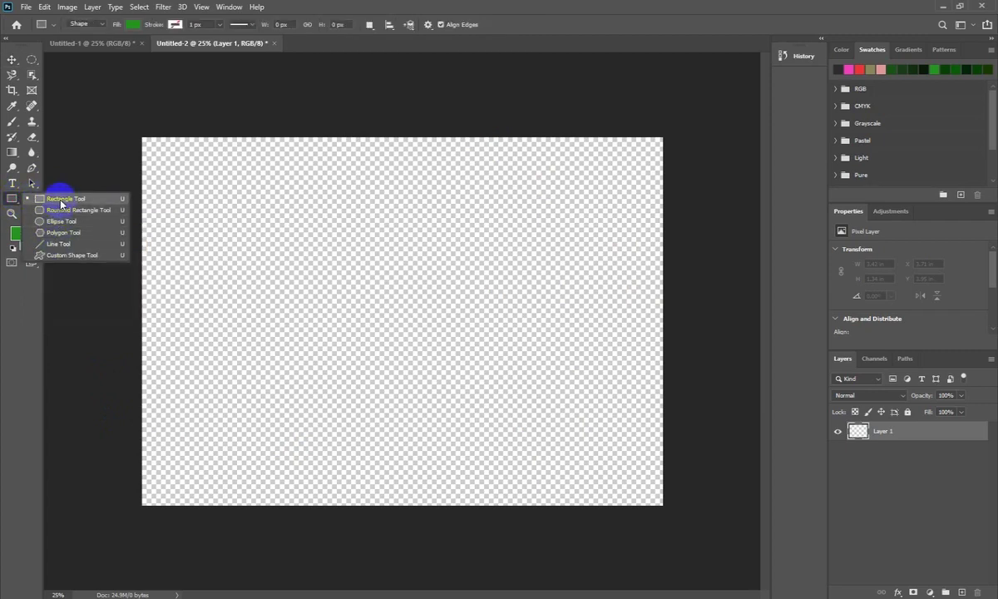
left_click(60, 201)
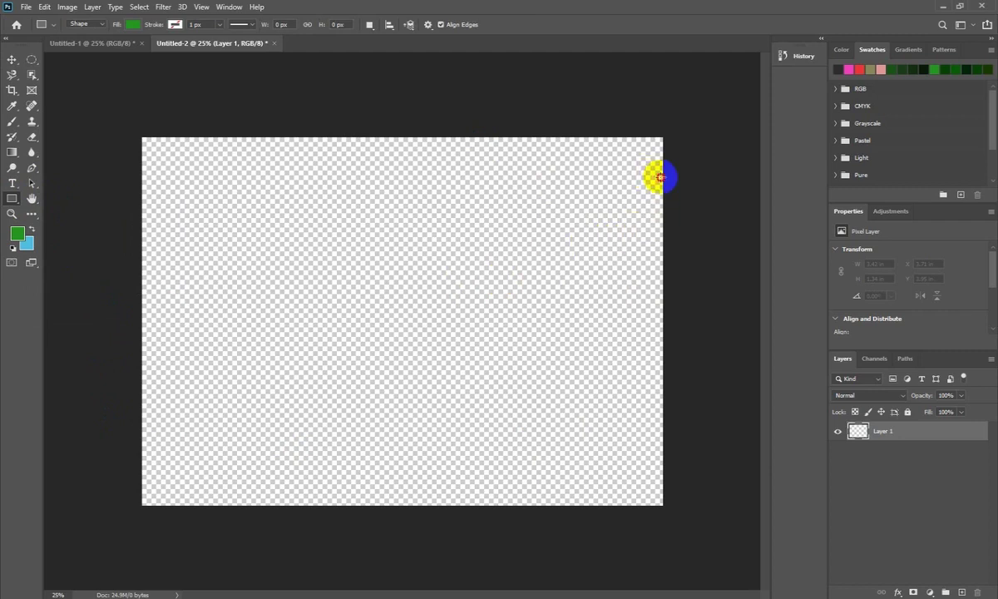
left_click_drag(661, 176, 174, 298)
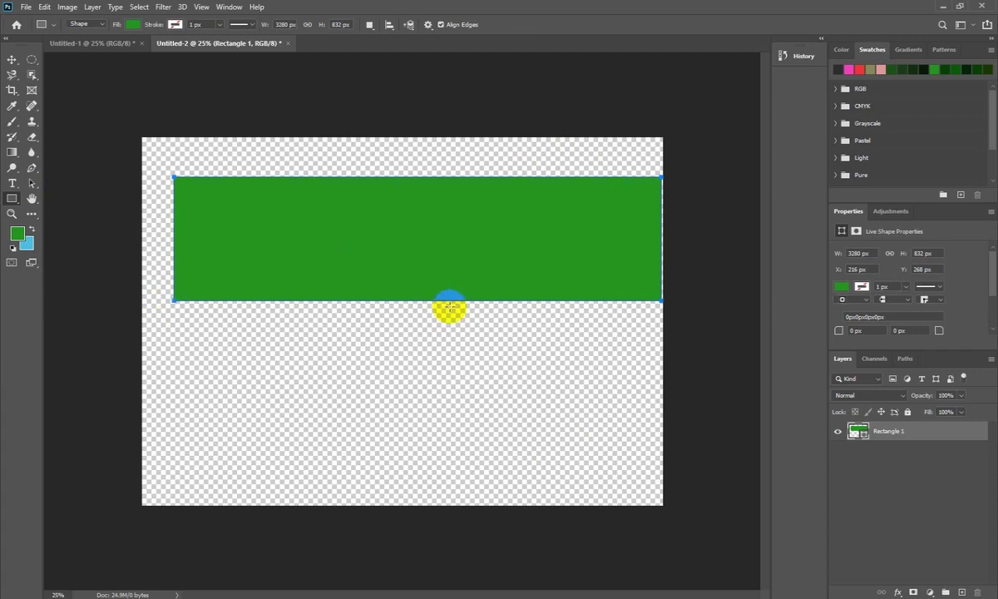
left_click(133, 25)
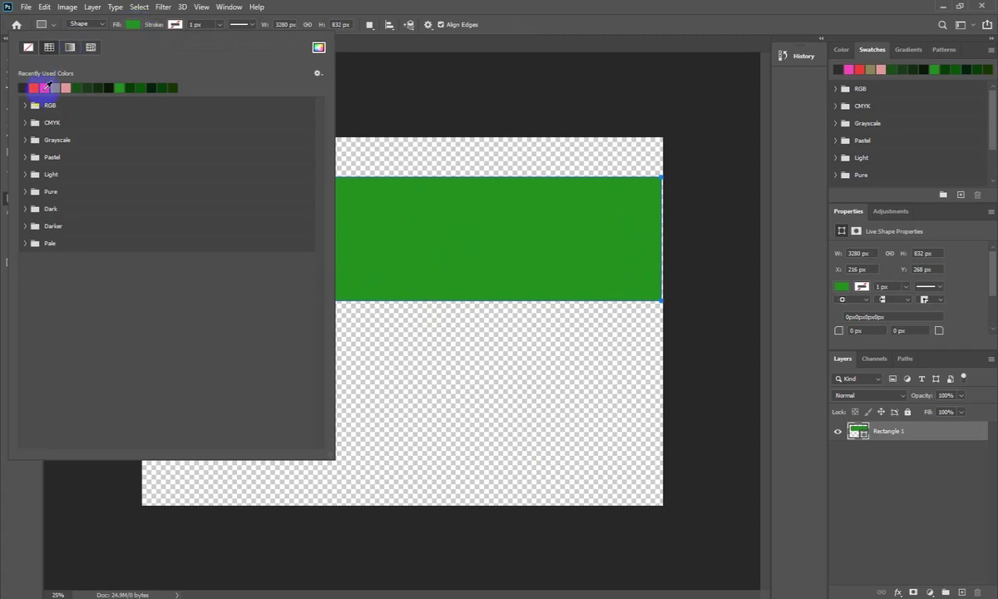
left_click(33, 87)
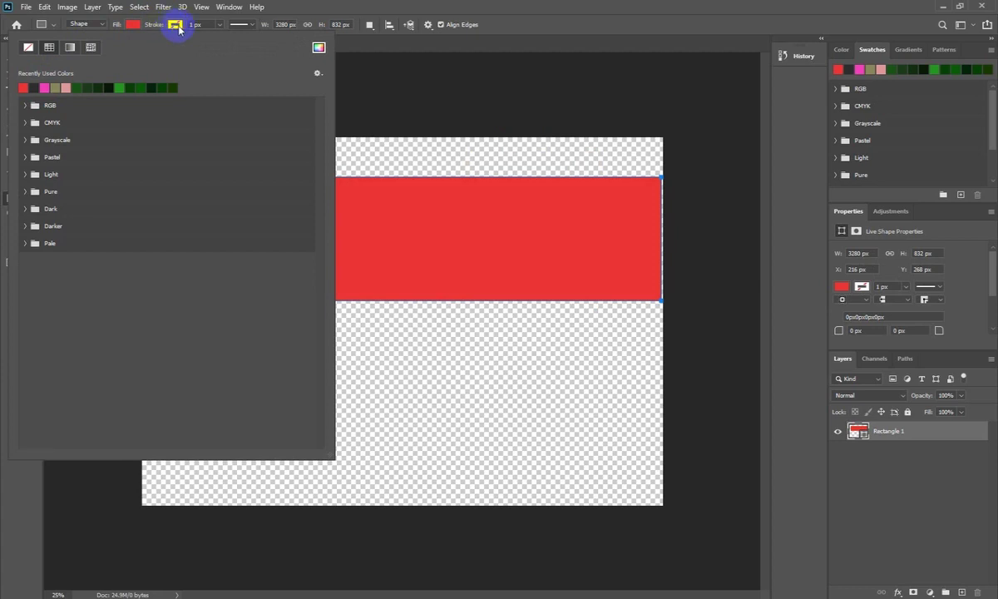
left_click(176, 25)
left_click(177, 26)
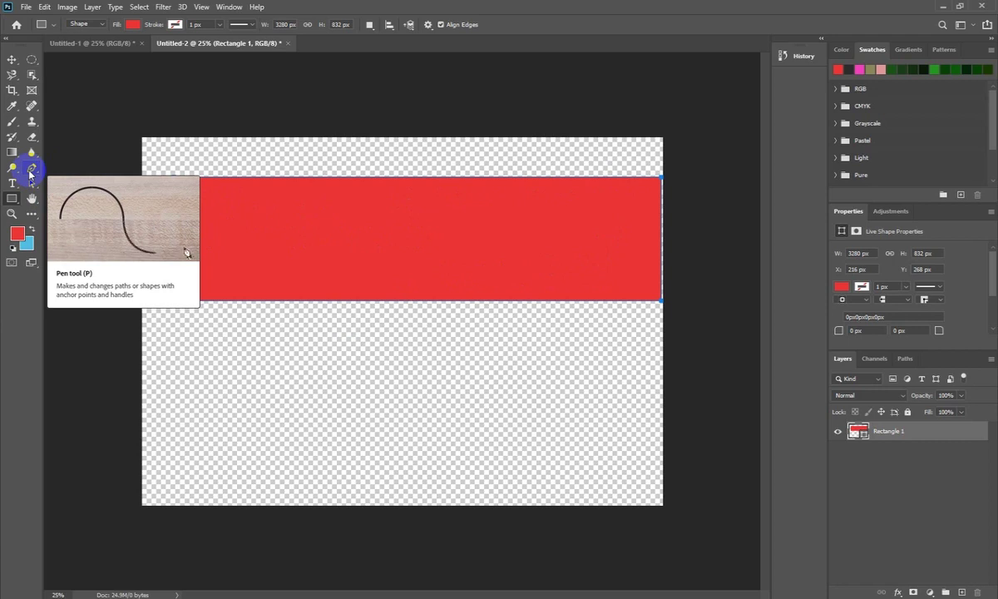
Choose the standard Pen tool from the pen variants.
left_click(30, 173)
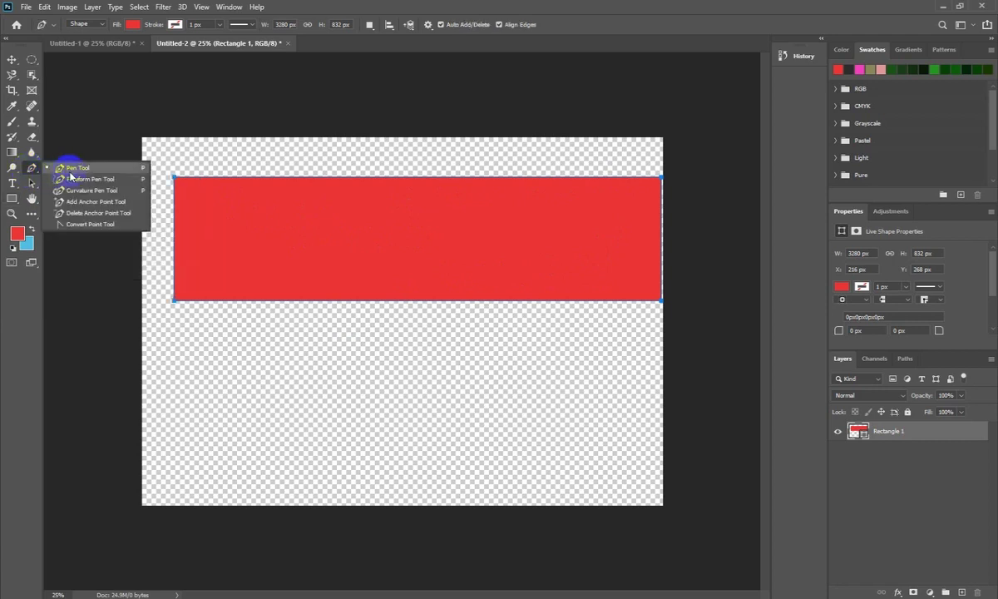
left_click(76, 167)
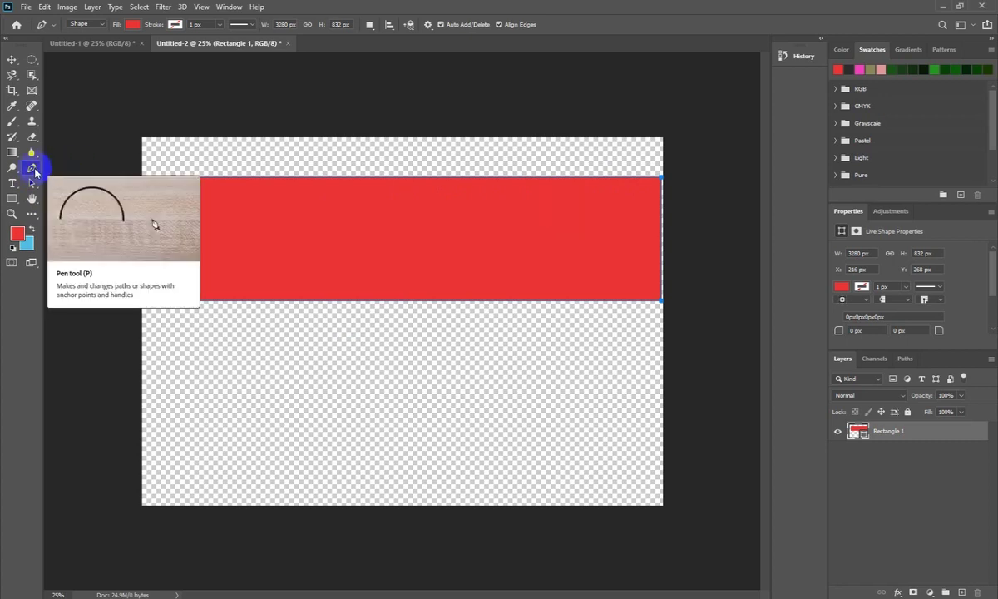
left_click(34, 170)
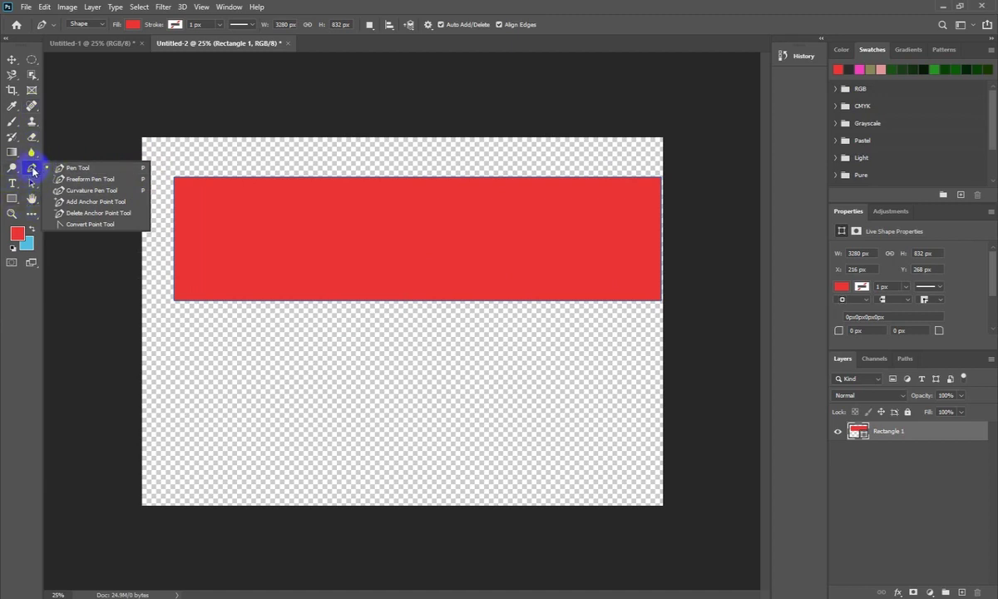
left_click(33, 168)
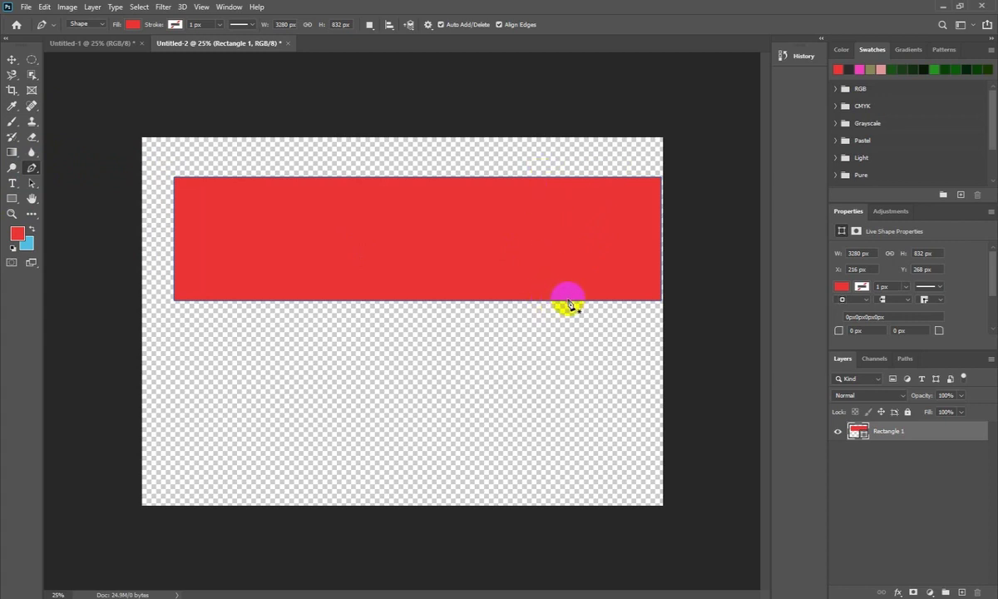
Move the red band to centre it horizontally near the canvas top.
left_click(11, 59)
left_click(488, 183)
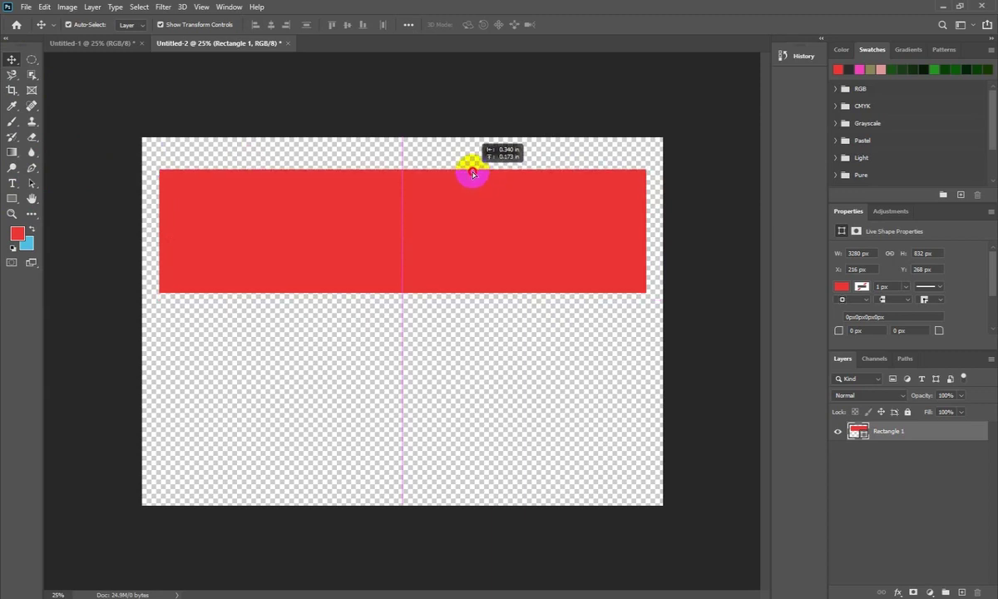
left_click_drag(488, 182, 470, 168)
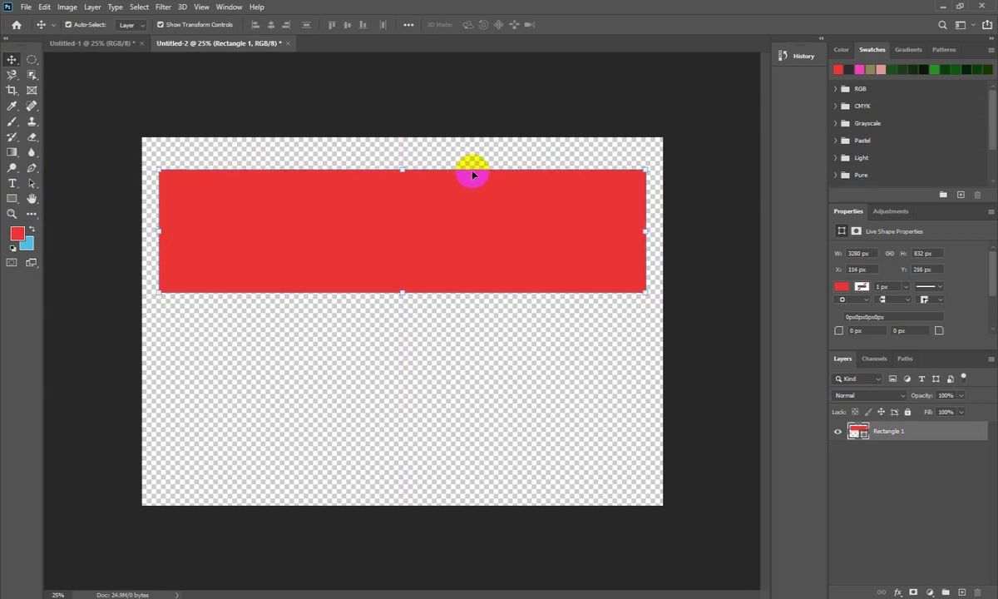
Select the red rectangle's path, then try adding a Pen point on its top edge.
left_click(32, 168)
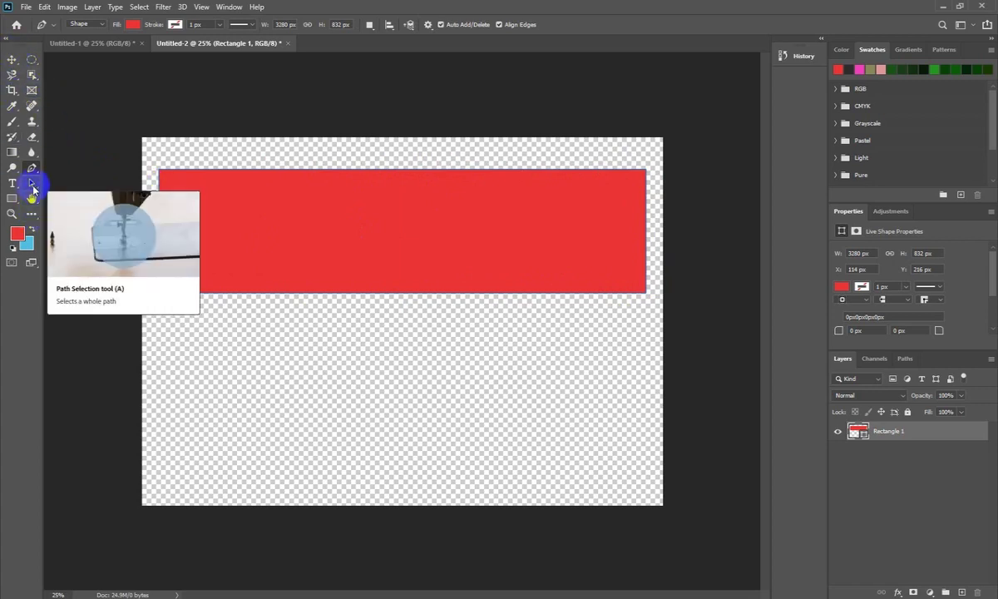
left_click(34, 190)
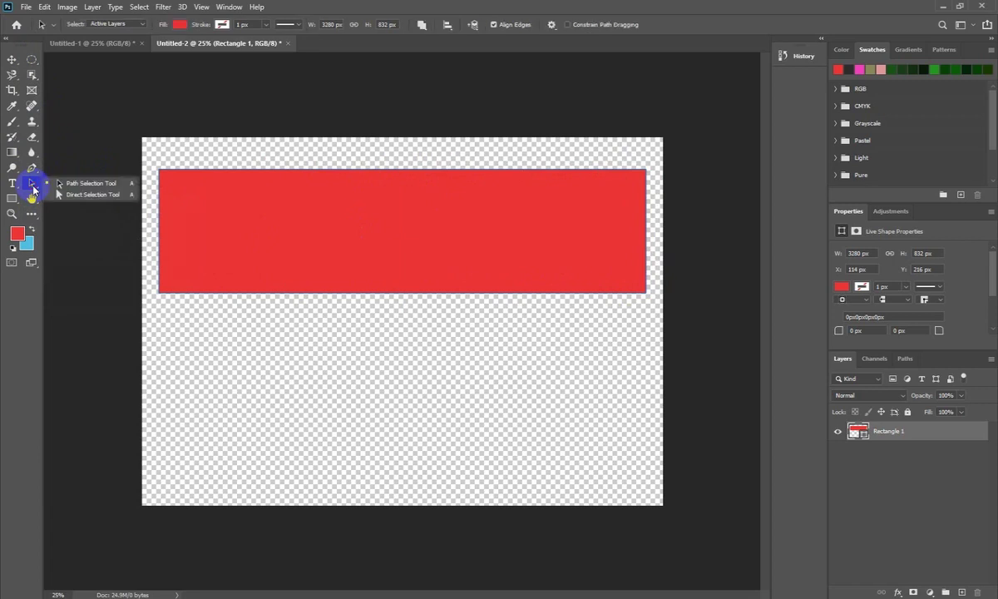
left_click(87, 189)
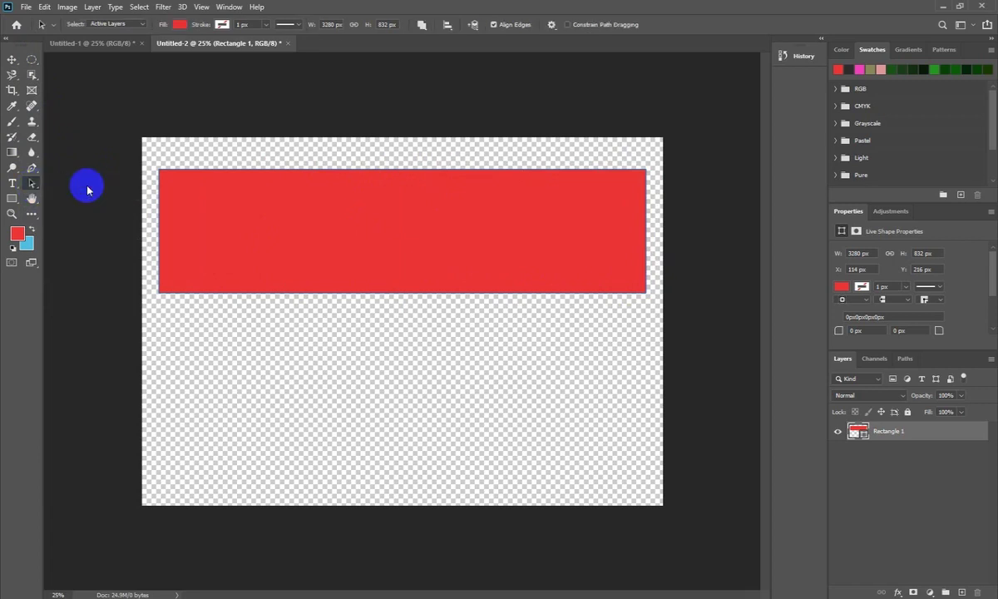
left_click(201, 177)
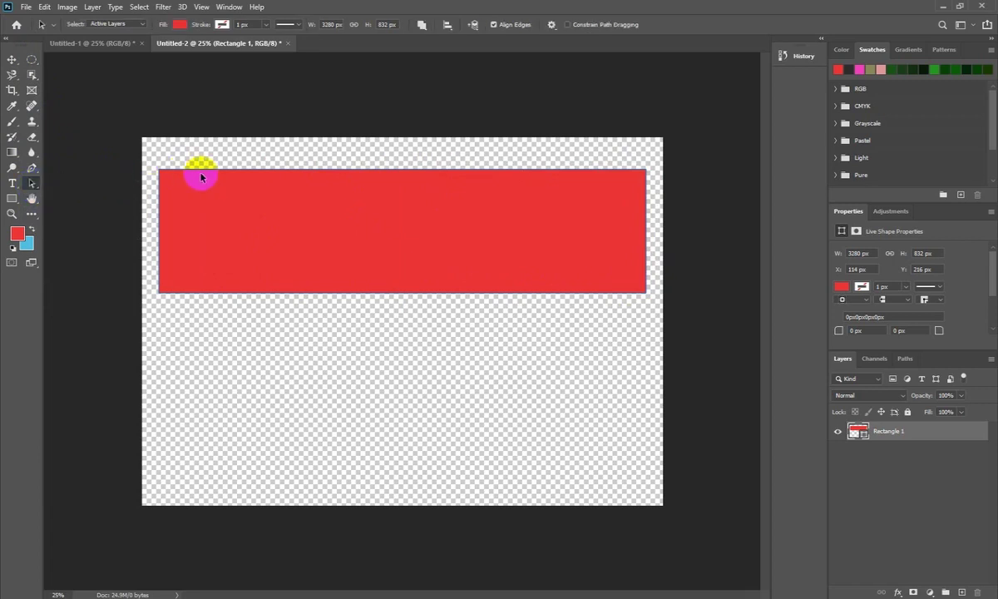
left_click(31, 168)
left_click(254, 175)
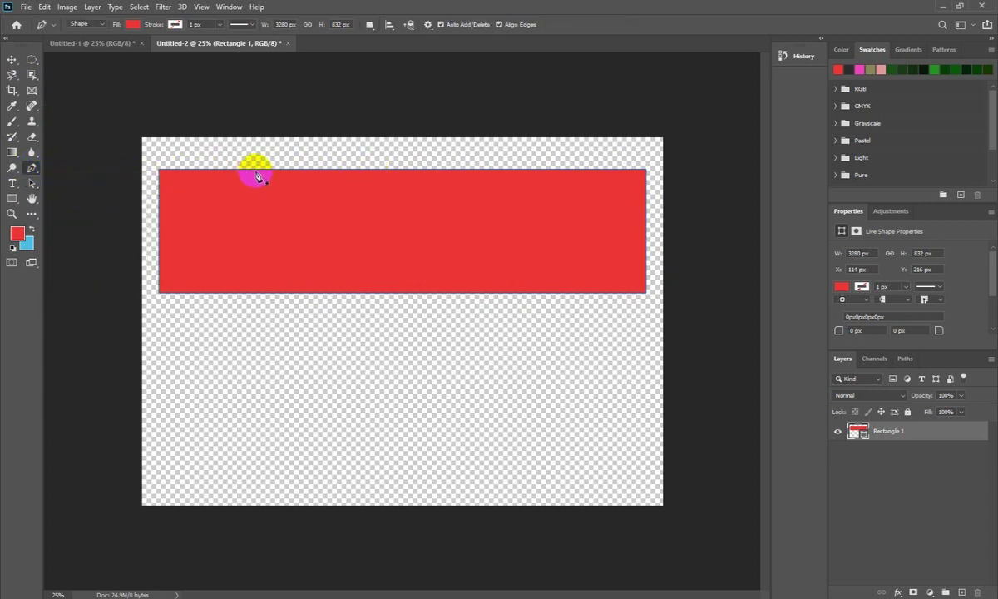
Try adding a top-edge anchor, then switch to Direct Selection with Rectangle 1 selected.
left_click(226, 174)
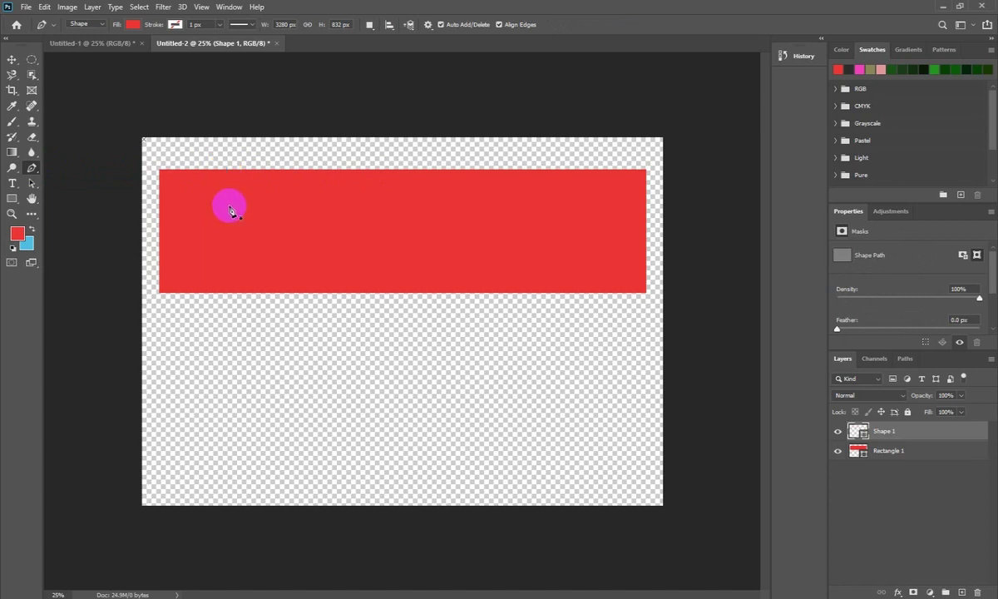
left_click_drag(230, 209, 282, 267)
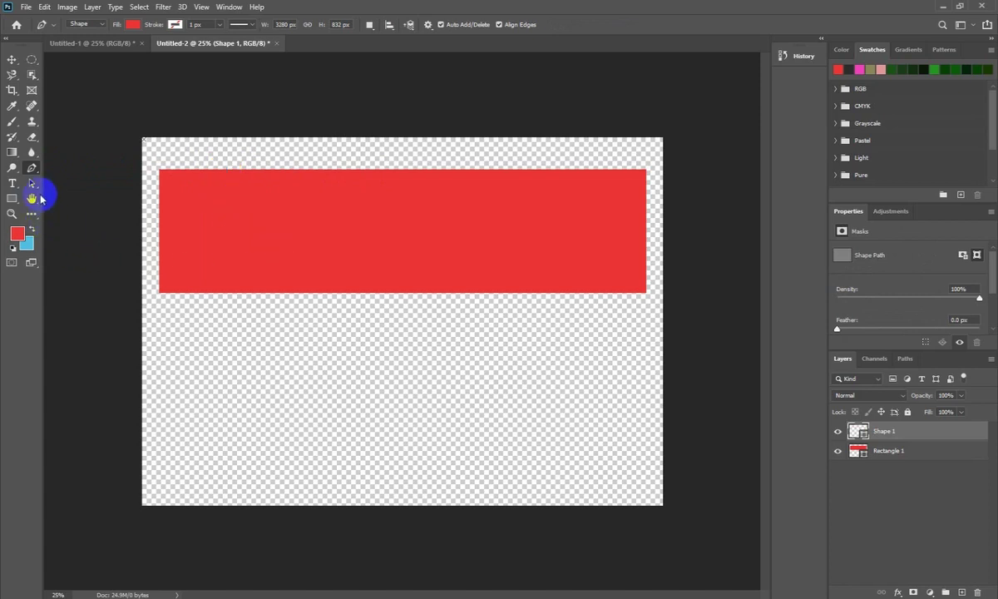
left_click(32, 183)
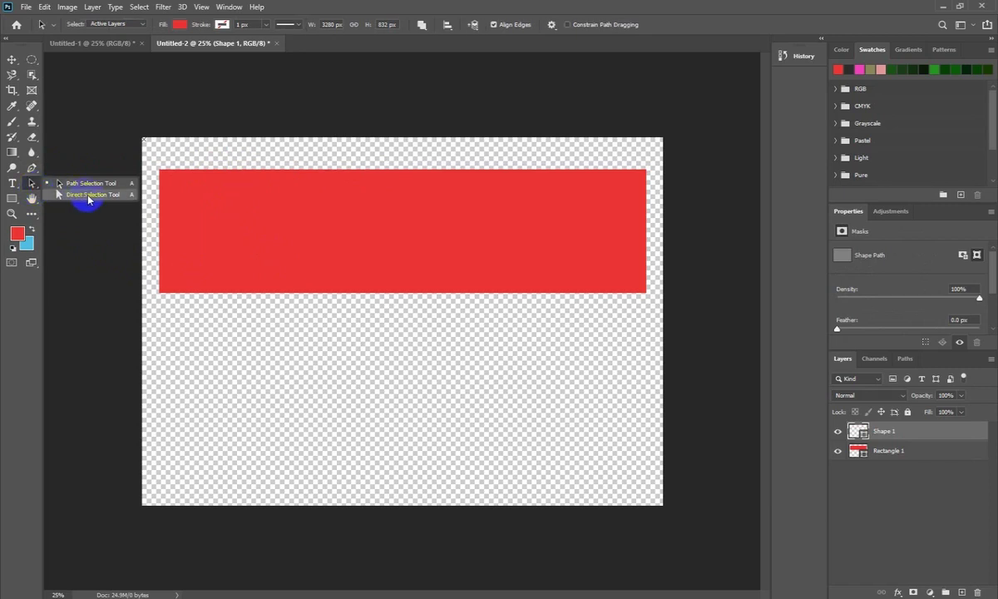
left_click(88, 194)
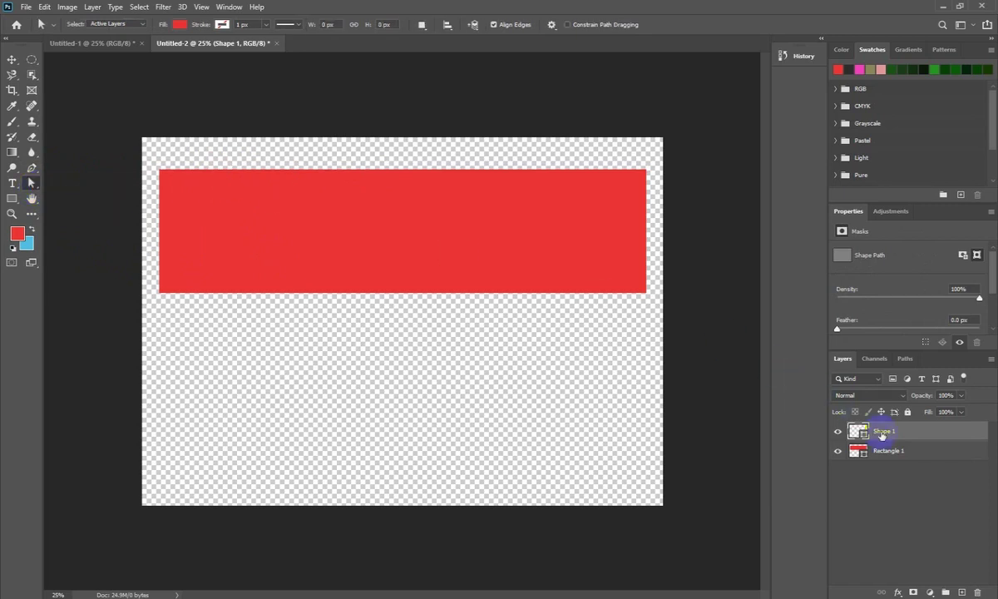
left_click(909, 454)
left_click(405, 260)
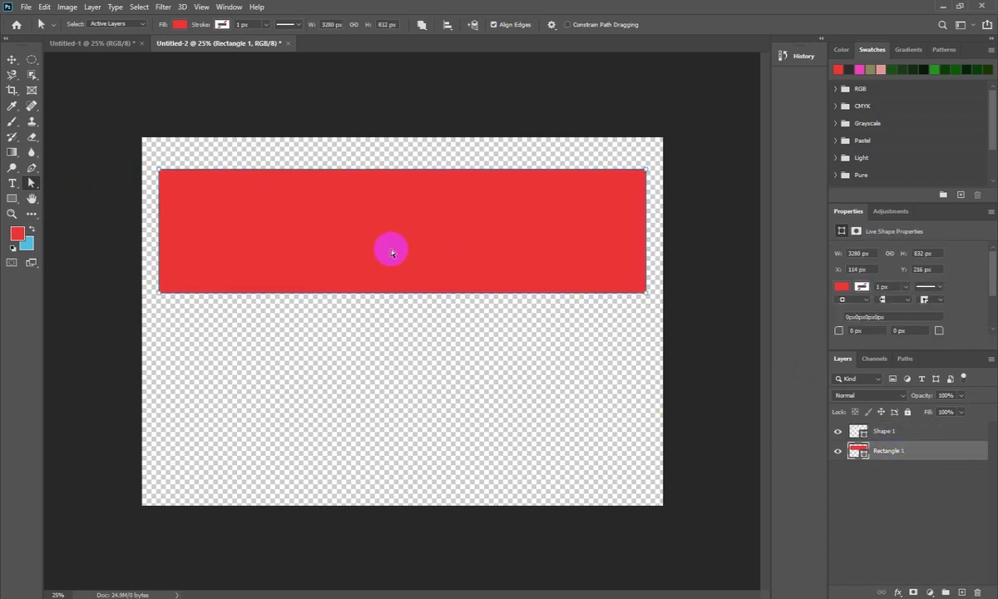
Delete the stray Shape 1 layer, confirming with Yes.
left_click(903, 433)
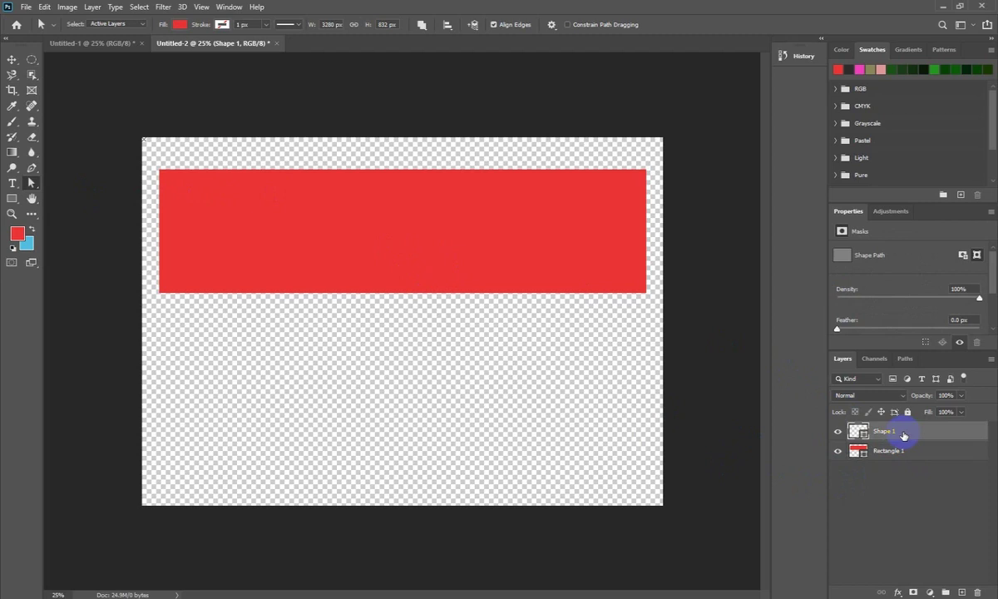
right_click(903, 435)
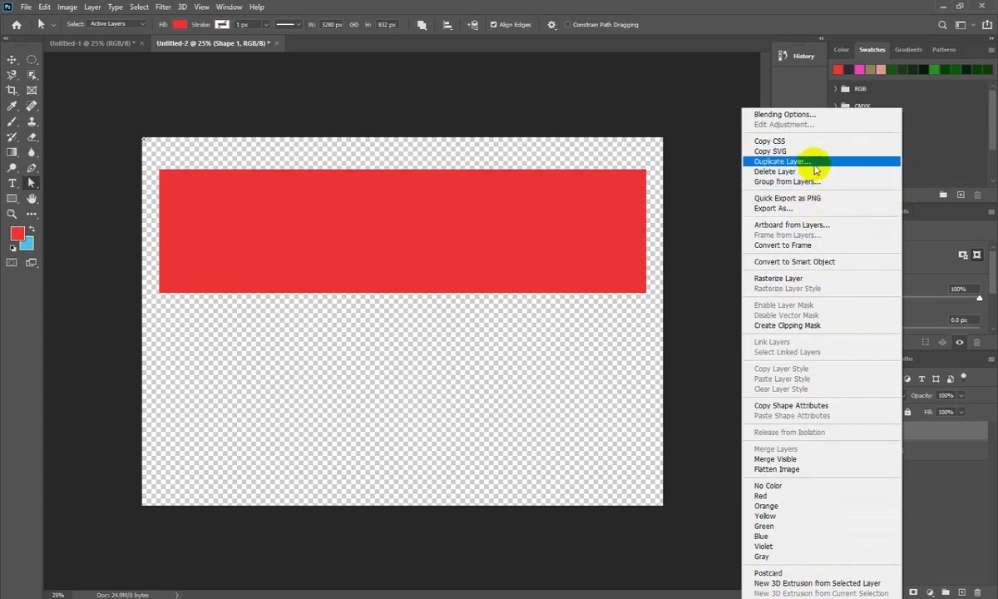
left_click(782, 173)
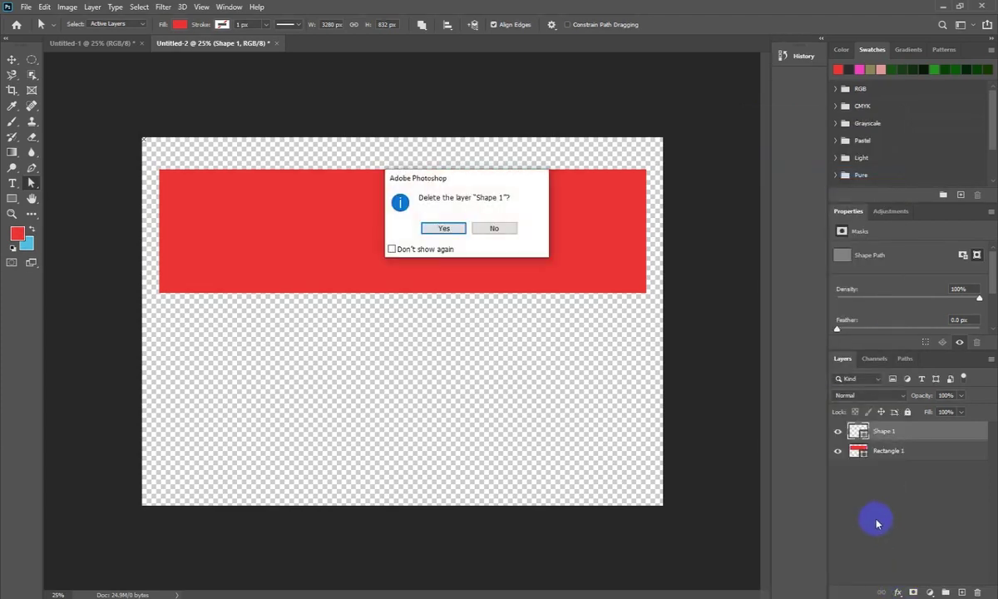
left_click(445, 229)
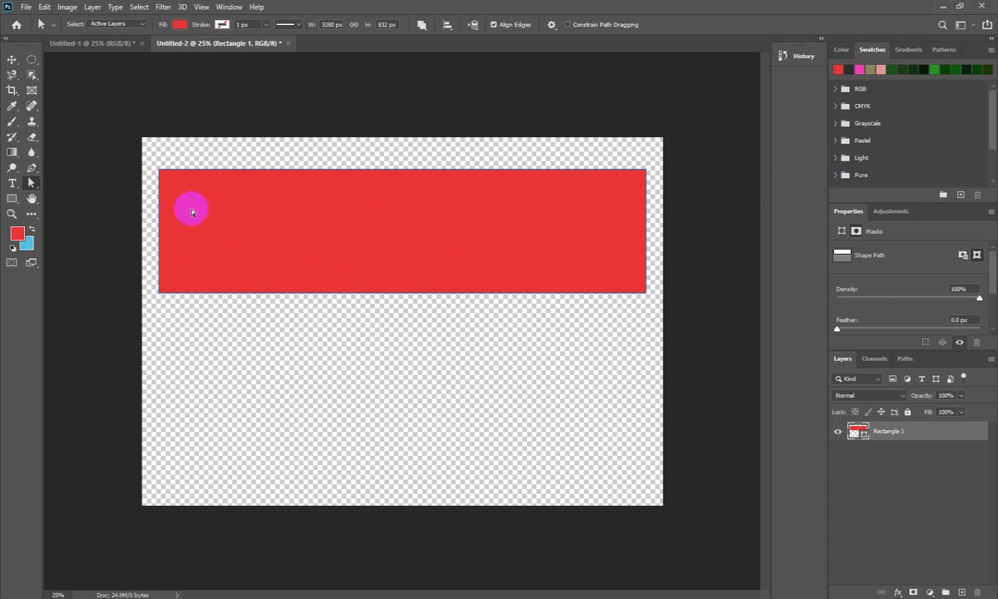
Drag Rectangle 1's top-right anchor slightly down, converting the live shape to a regular path.
left_click(898, 432)
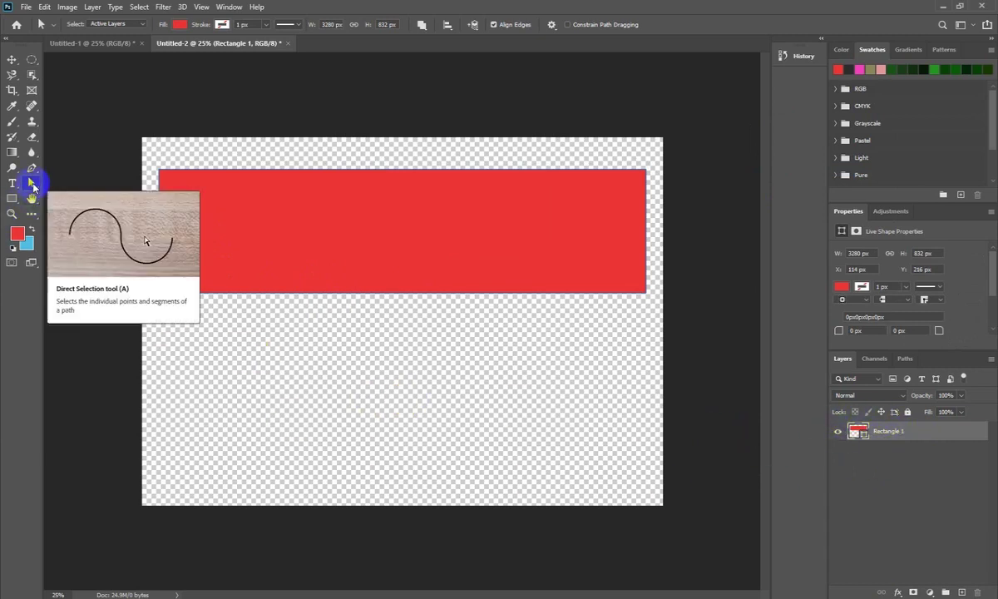
right_click(34, 186)
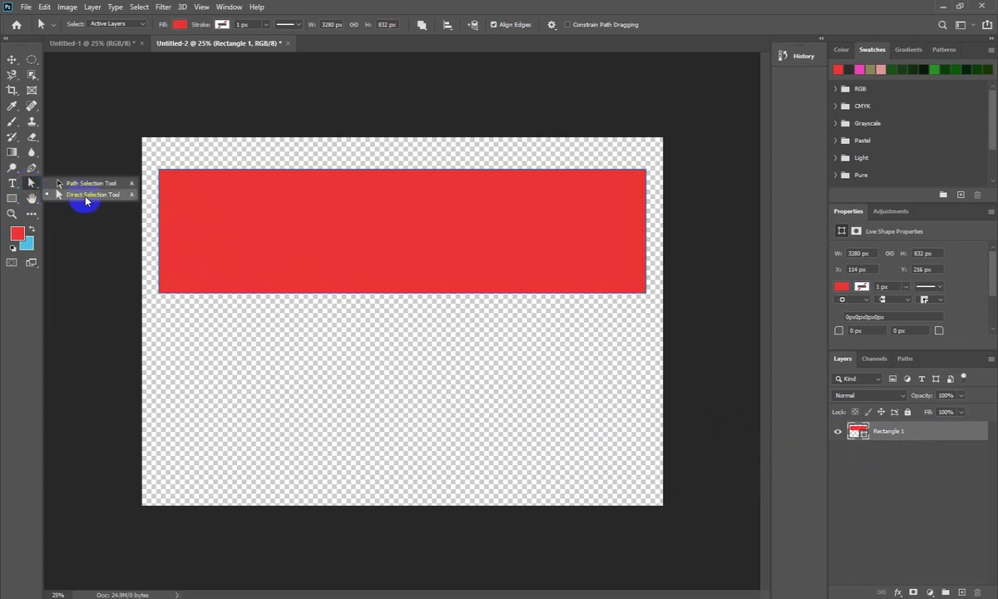
left_click(87, 196)
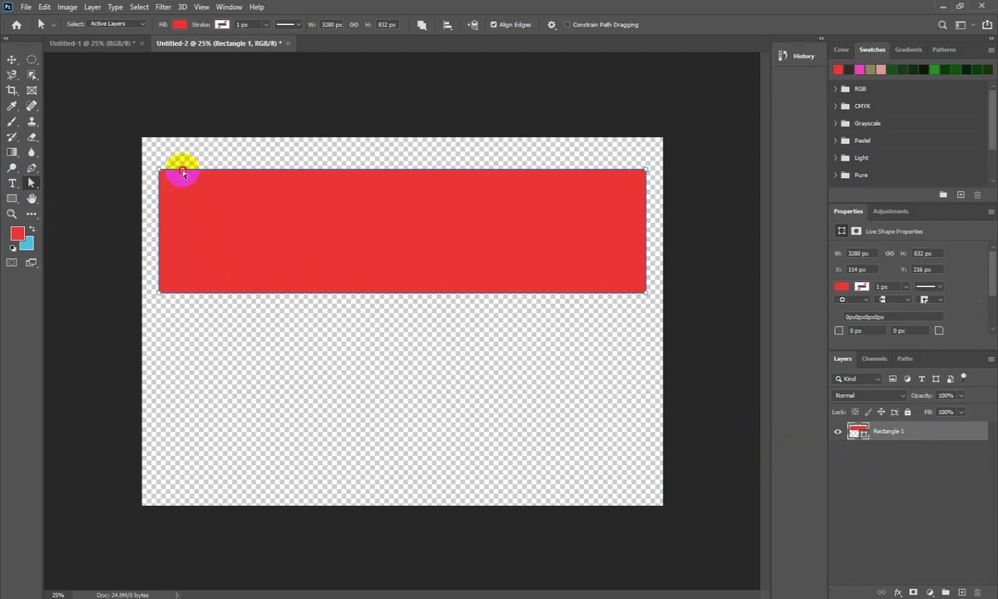
left_click(644, 235)
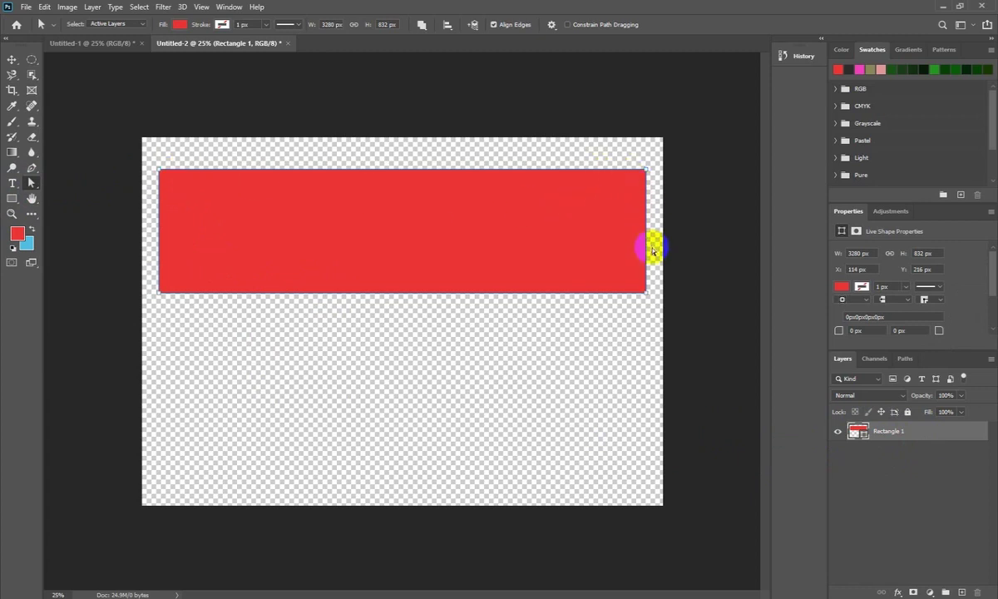
left_click(159, 274)
left_click(646, 170)
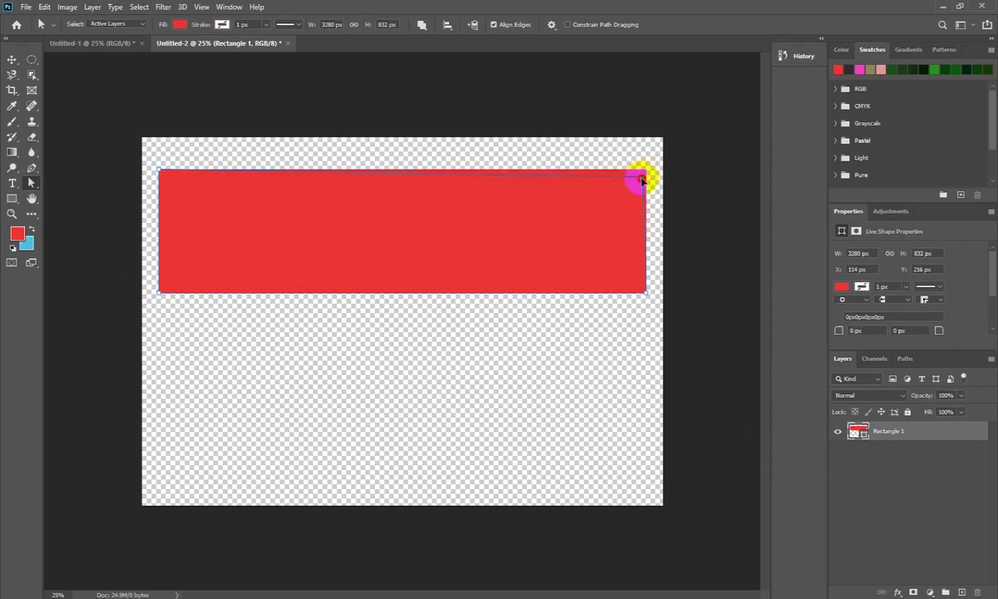
mouse_move(646, 170)
left_mouse_down()
mouse_move(570, 199)
mouse_move(637, 177)
left_mouse_up()
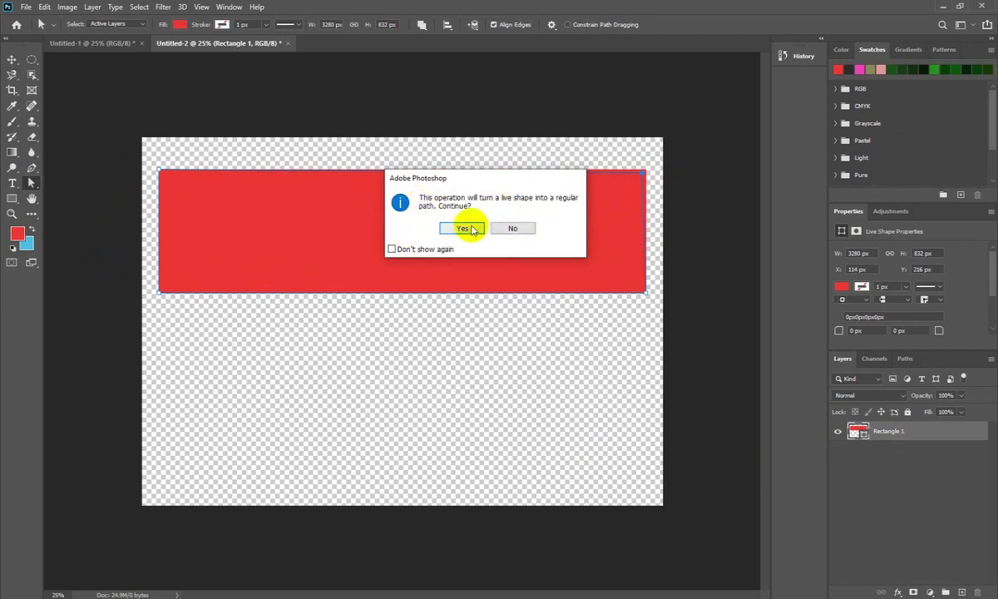
left_click(462, 227)
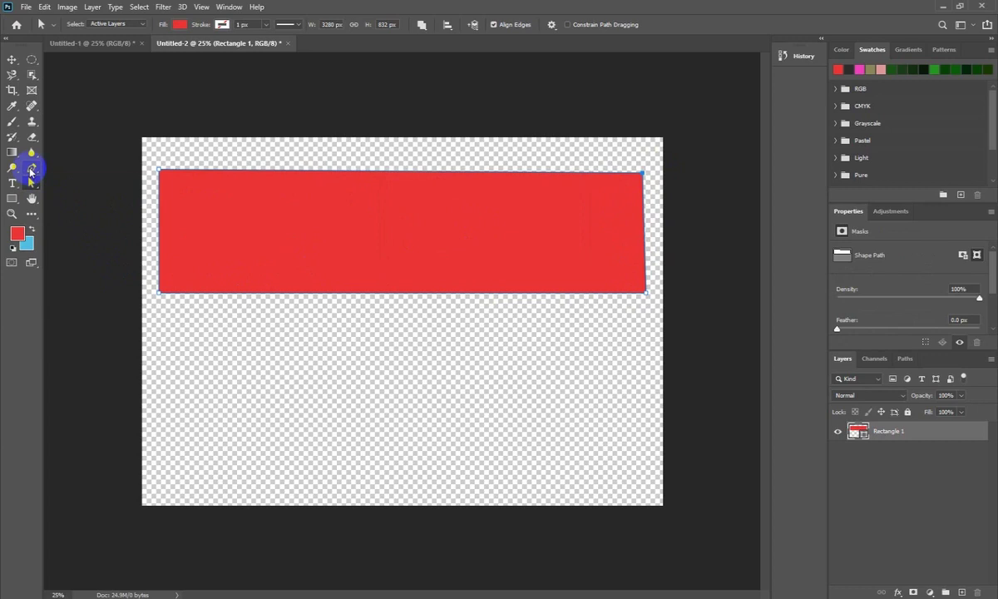
Add Pen anchors along the top edge and drag them into curves at left, middle and right.
left_click(31, 169)
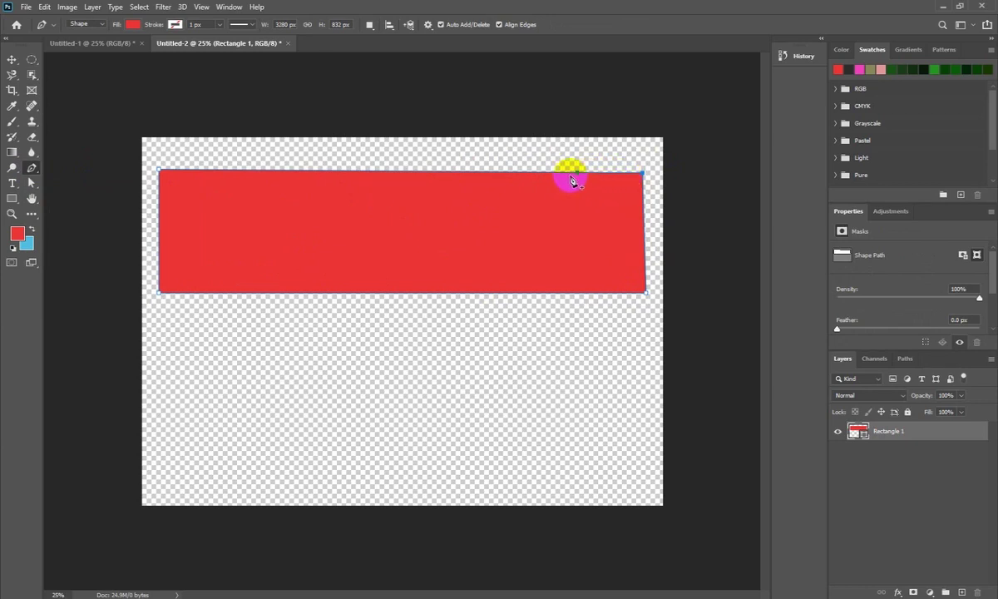
left_click(546, 172)
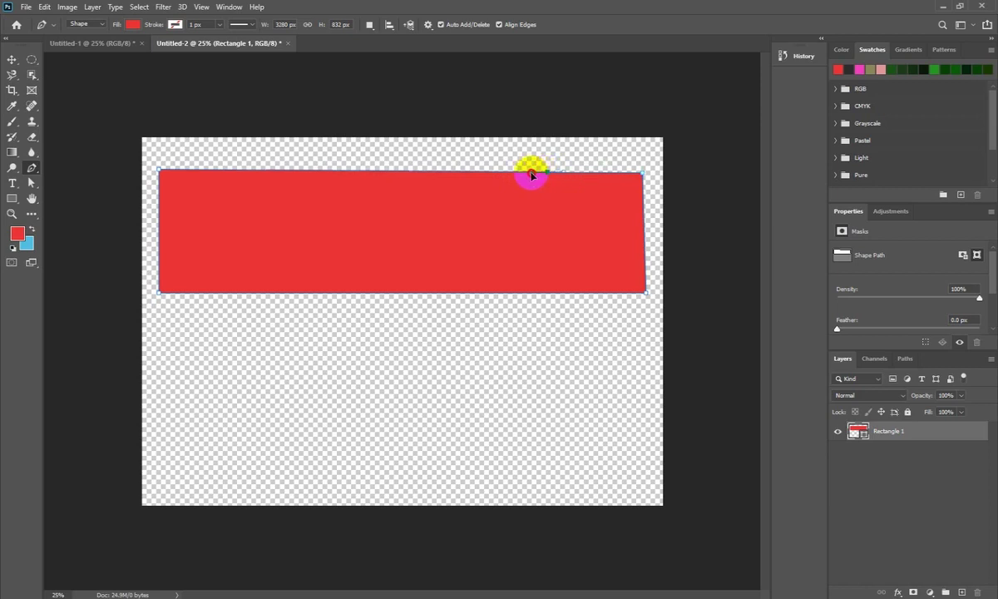
mouse_move(546, 174)
left_mouse_down()
mouse_move(496, 168)
mouse_move(613, 162)
left_mouse_up()
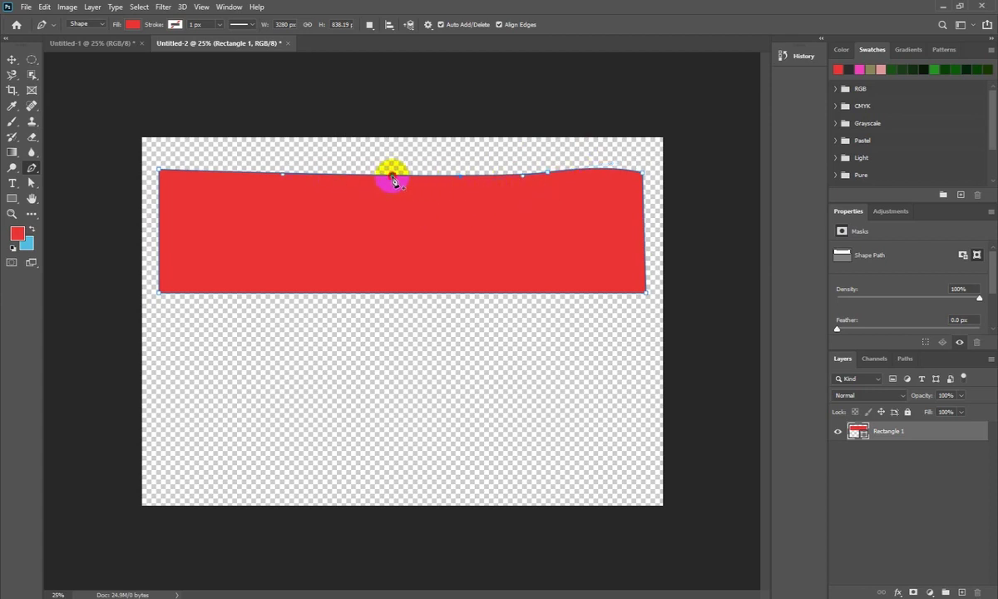
mouse_move(394, 181)
left_mouse_down()
mouse_move(332, 189)
mouse_move(460, 221)
mouse_move(473, 191)
left_mouse_up()
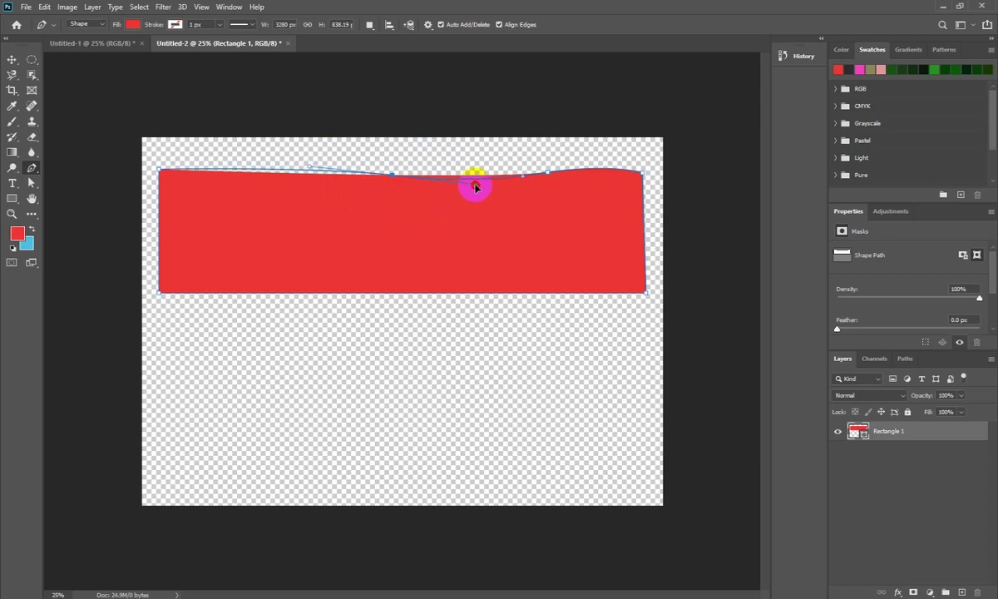
left_click_drag(473, 191, 431, 182)
left_click(256, 170)
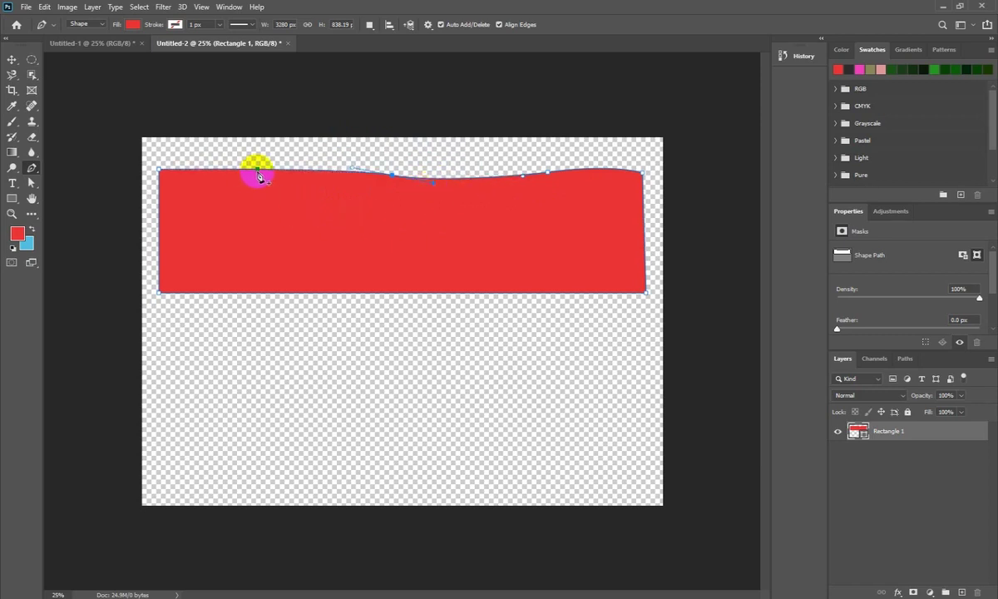
mouse_move(257, 174)
left_mouse_down()
mouse_move(330, 158)
mouse_move(273, 166)
mouse_move(234, 205)
mouse_move(341, 148)
mouse_move(269, 163)
mouse_move(301, 172)
mouse_move(352, 156)
mouse_move(311, 167)
left_mouse_up()
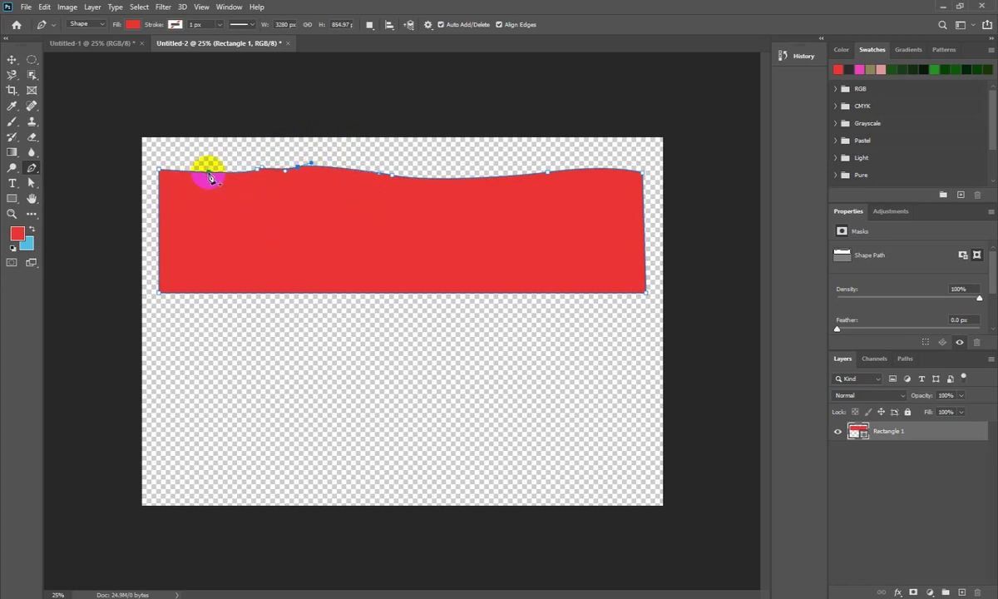
left_click_drag(191, 175, 194, 166)
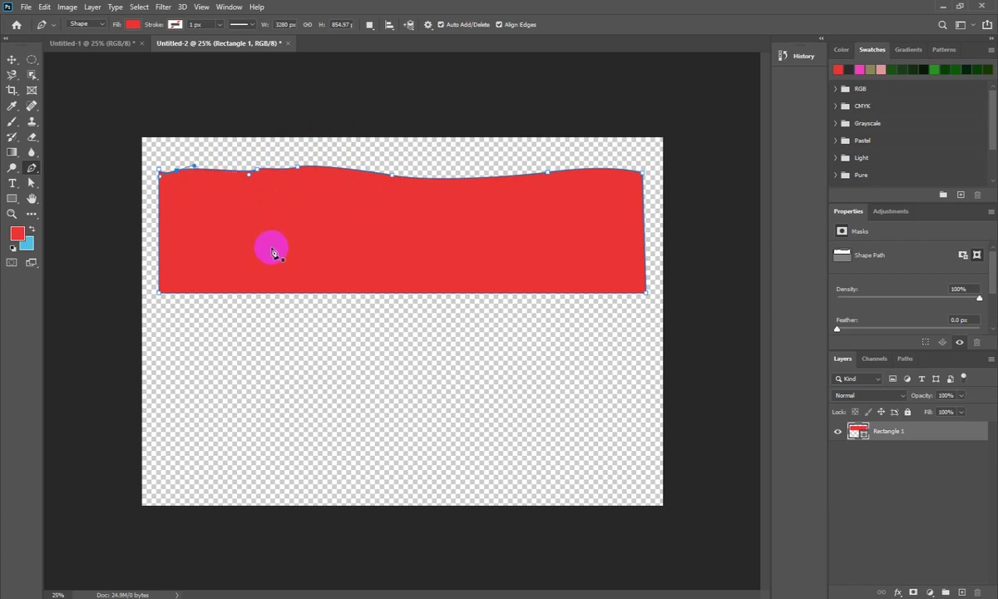
left_click_drag(499, 173, 507, 176)
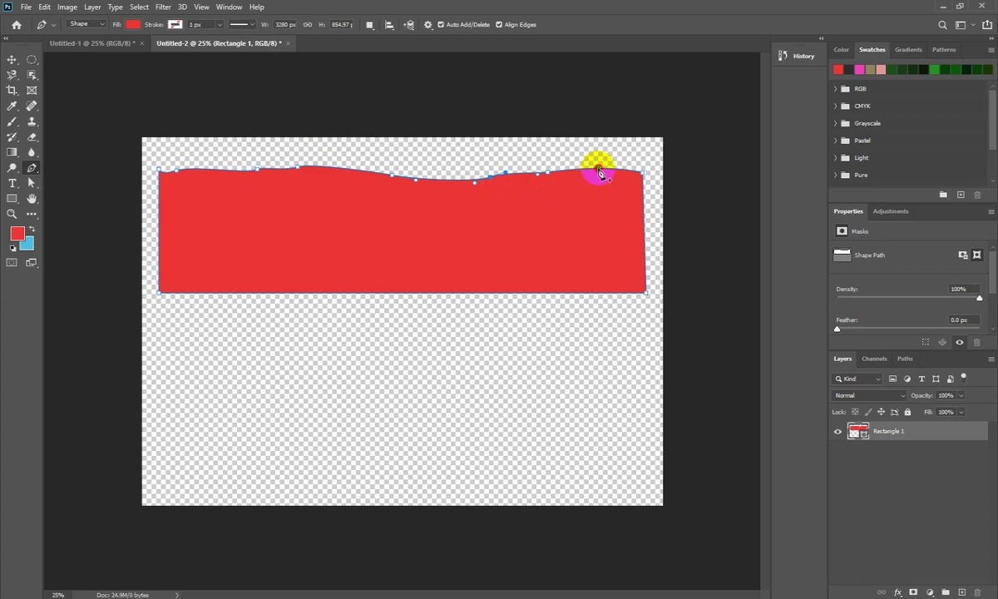
left_click_drag(611, 168, 624, 166)
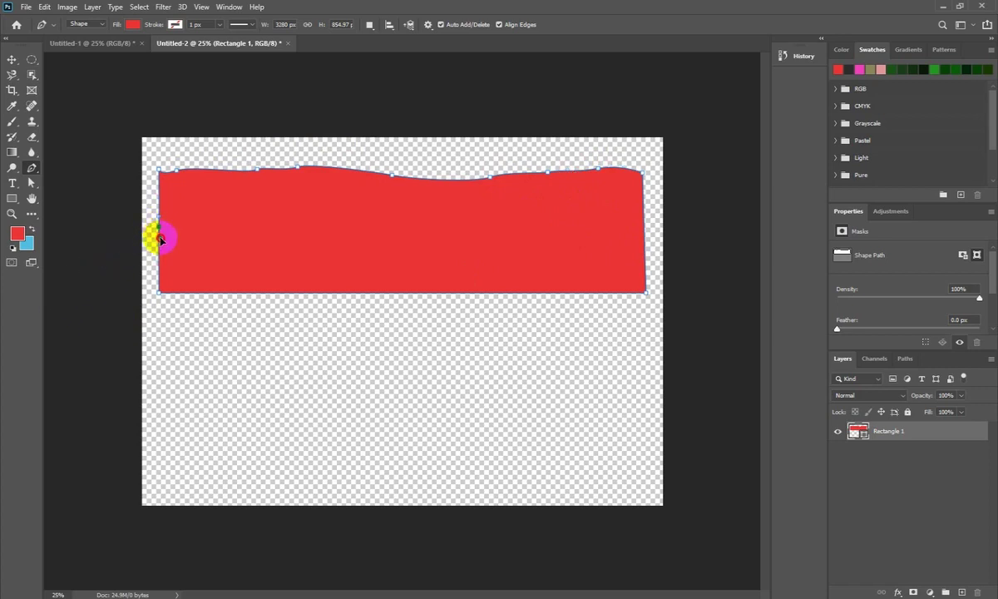
Curve the band's left and right edges, add bottom and right anchors, and commit the path.
left_click_drag(159, 227, 151, 195)
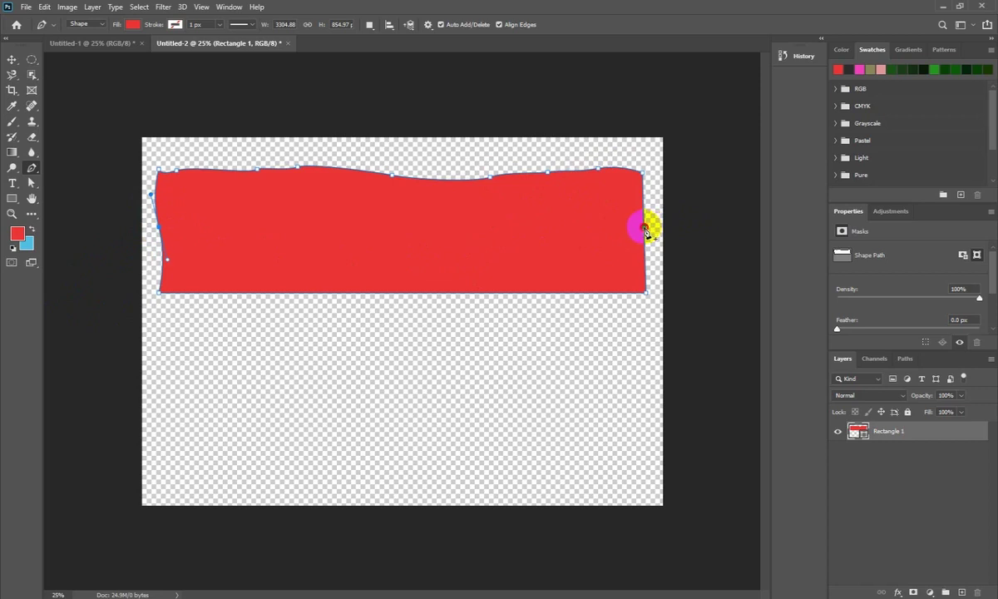
mouse_move(645, 230)
left_mouse_down()
mouse_move(656, 242)
mouse_move(648, 250)
left_mouse_up()
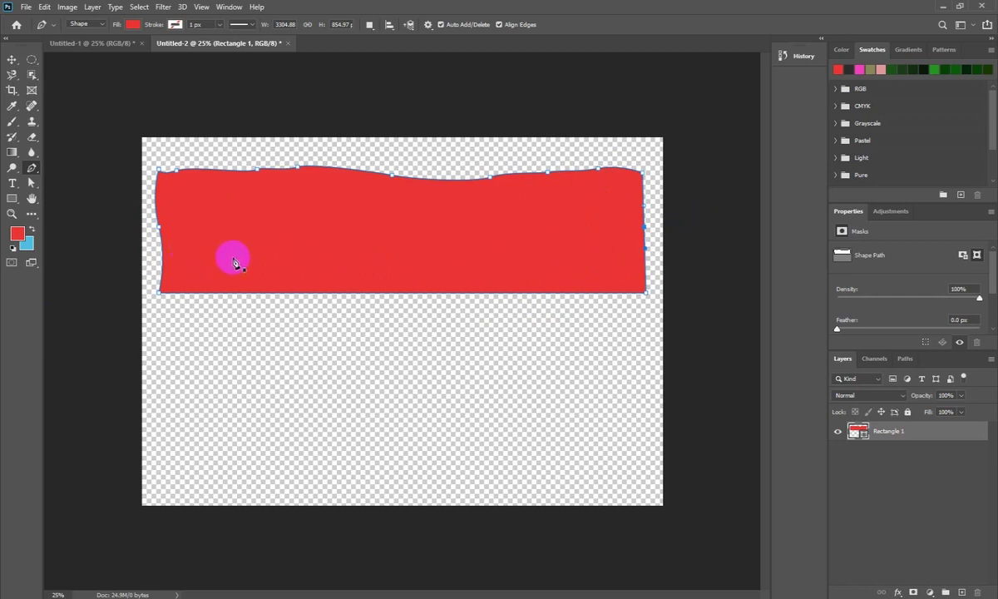
left_click(510, 298)
left_click(644, 213)
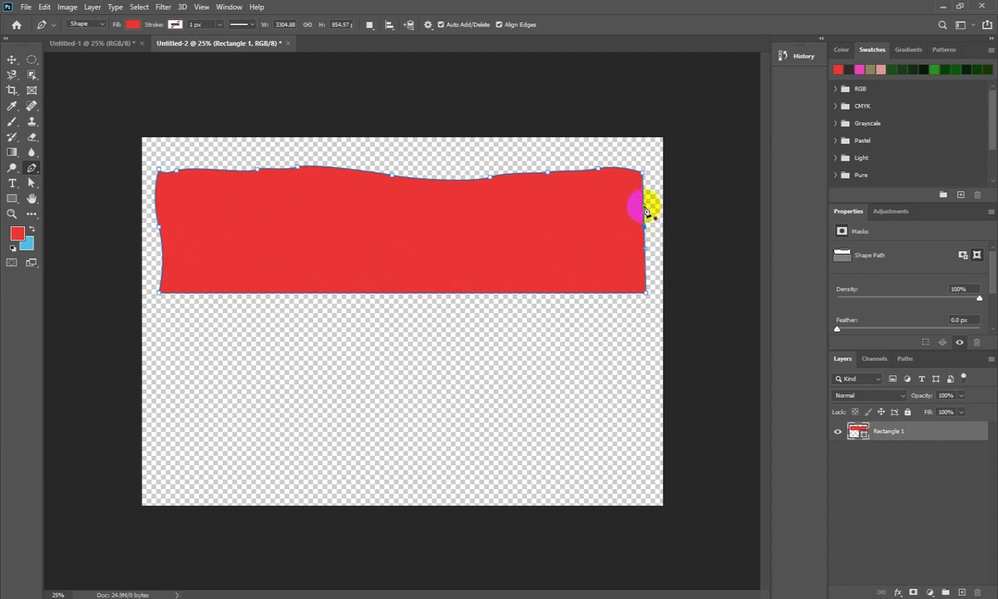
key("Return")
left_click(649, 197)
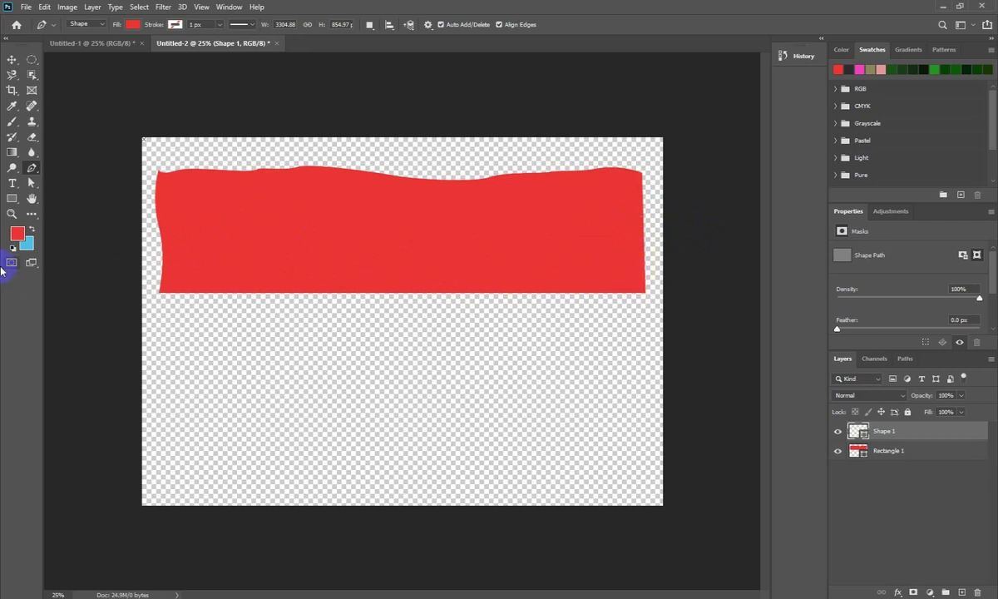
Reselect Rectangle 1, add a first curved point on its bottom edge, and return to the Pen.
left_click(399, 291)
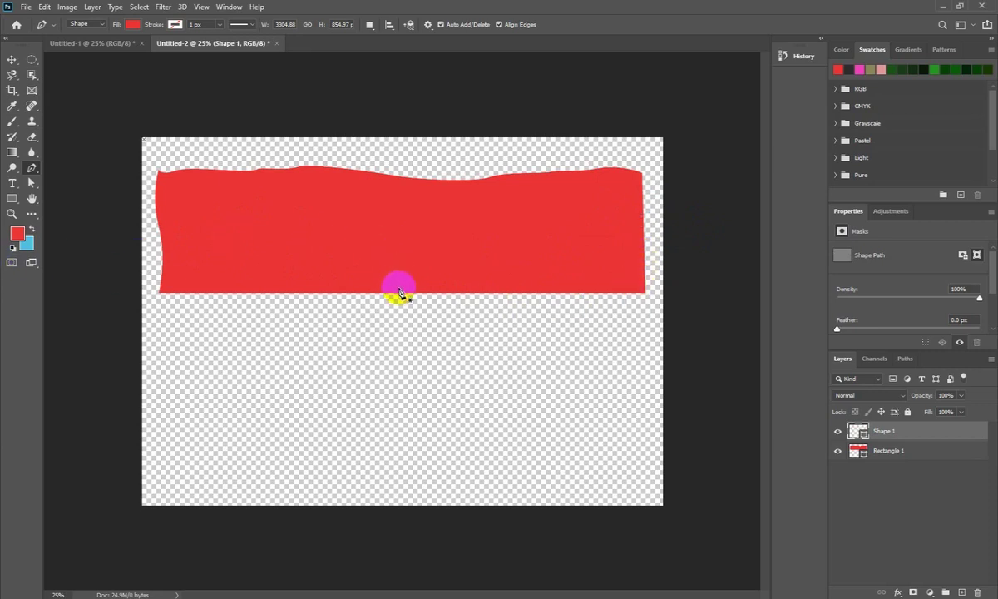
left_click(924, 454)
left_click(541, 294)
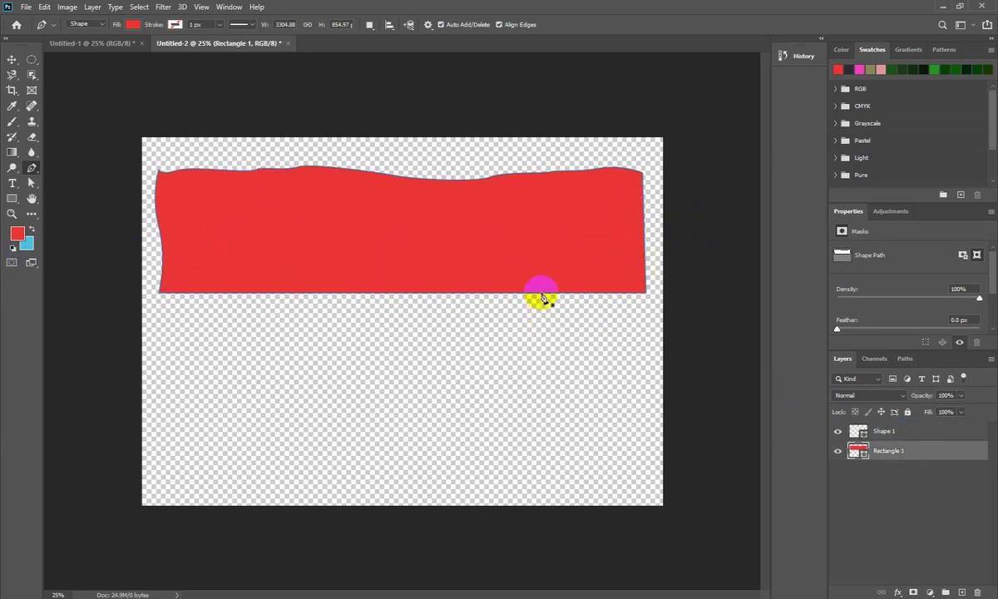
left_click_drag(541, 295, 573, 281)
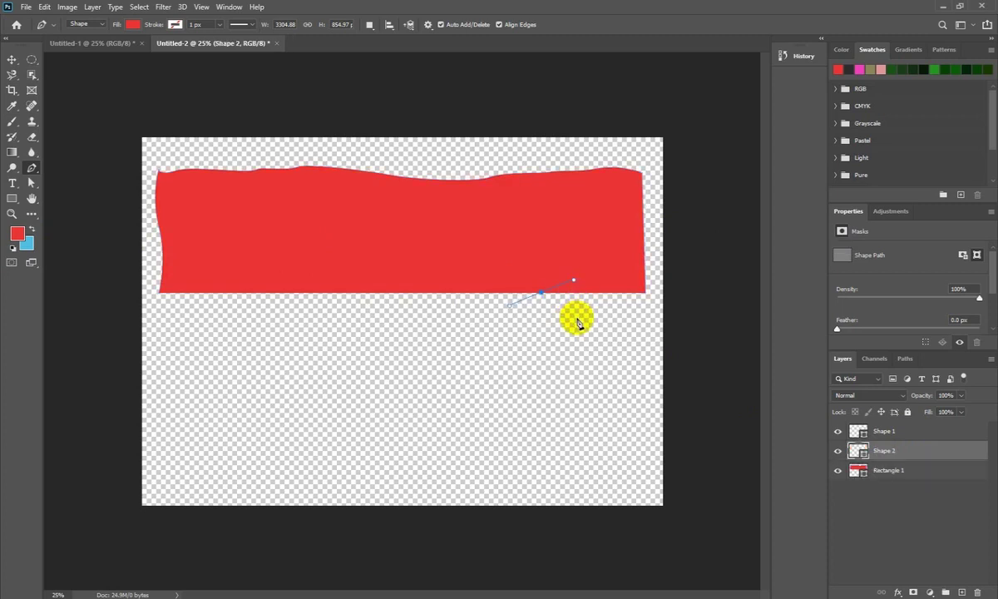
left_click(903, 471)
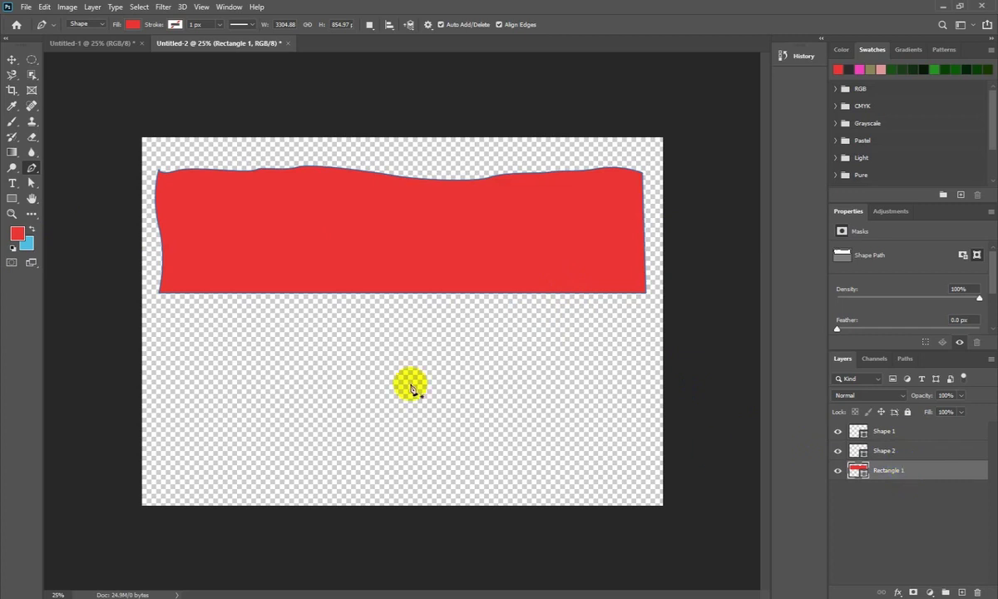
left_click(31, 188)
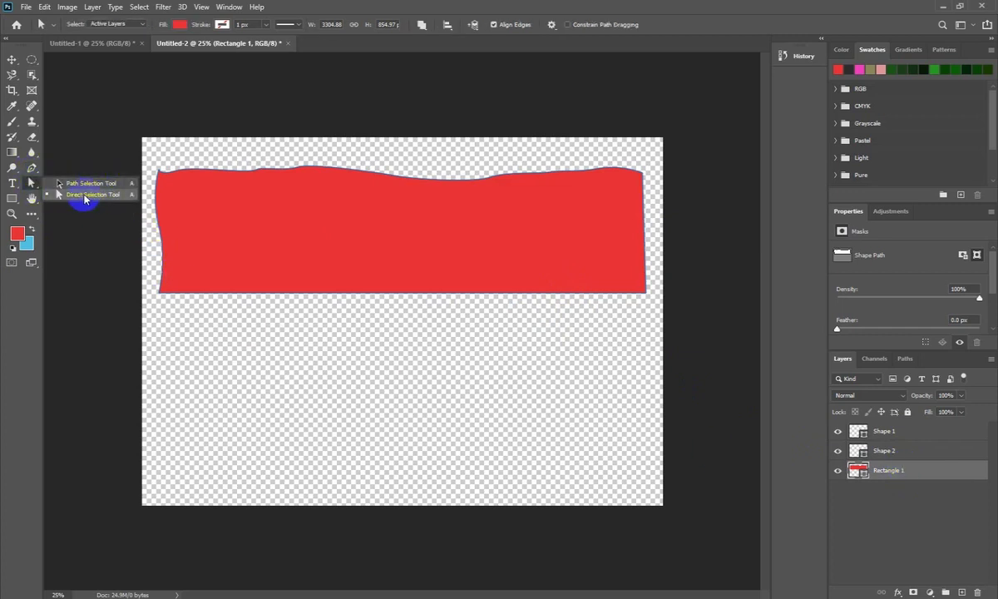
left_click(79, 193)
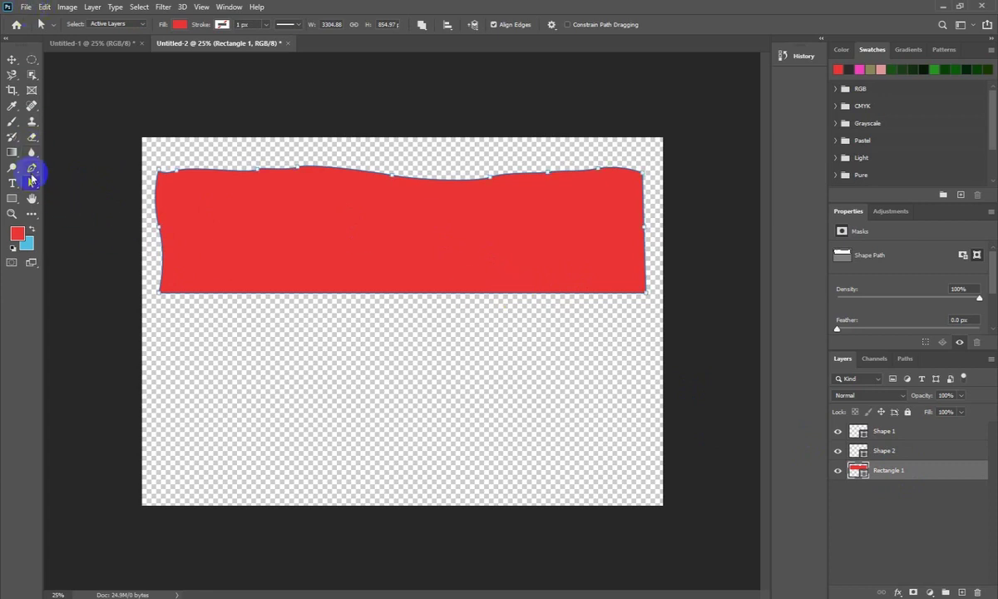
left_click(32, 169)
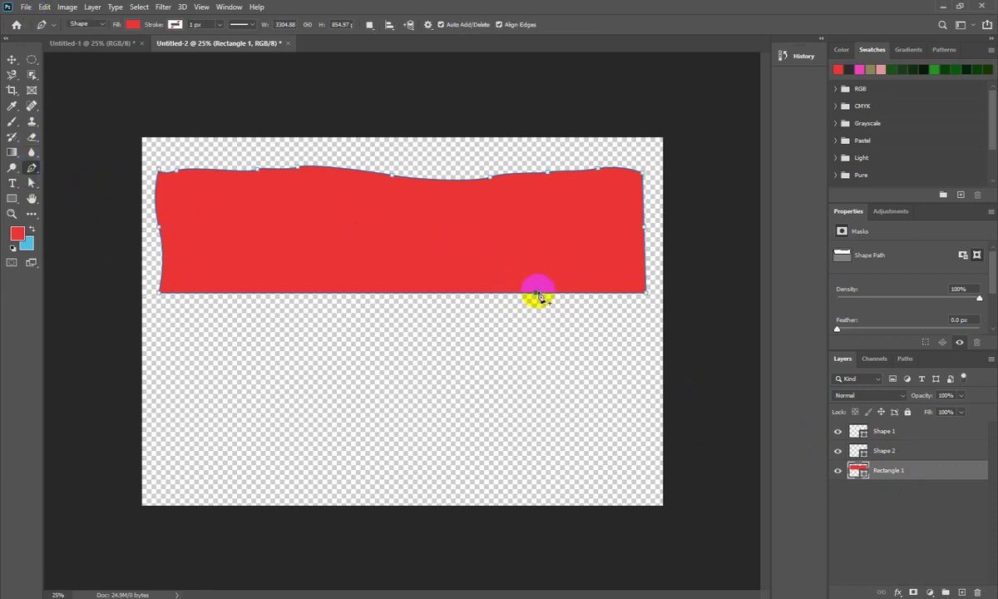
Add and bend several anchor points along the bottom edge into gentle waves.
mouse_move(548, 295)
left_mouse_down()
mouse_move(516, 277)
mouse_move(506, 306)
mouse_move(515, 304)
left_mouse_up()
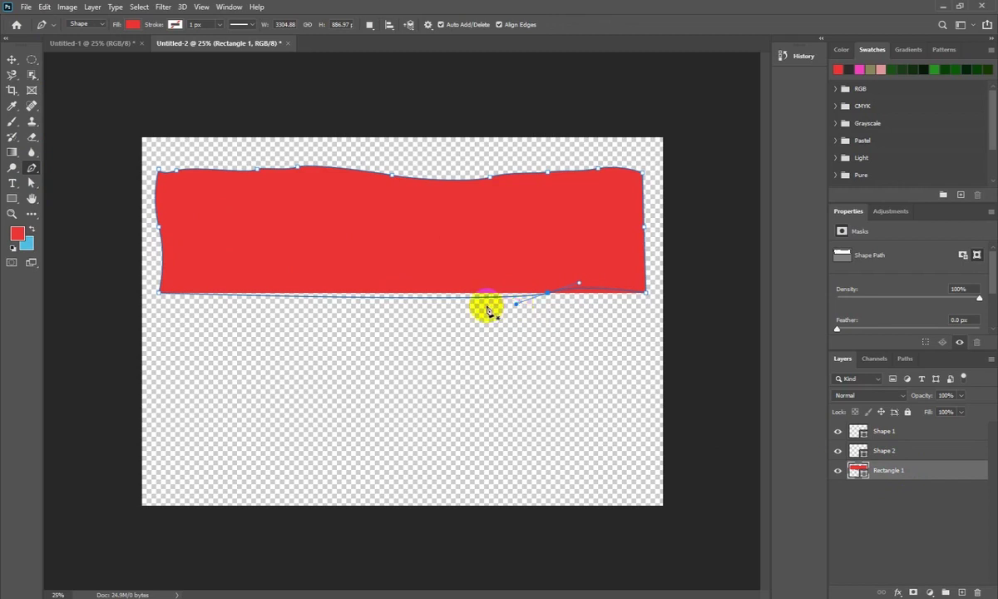
left_click_drag(430, 297, 426, 306)
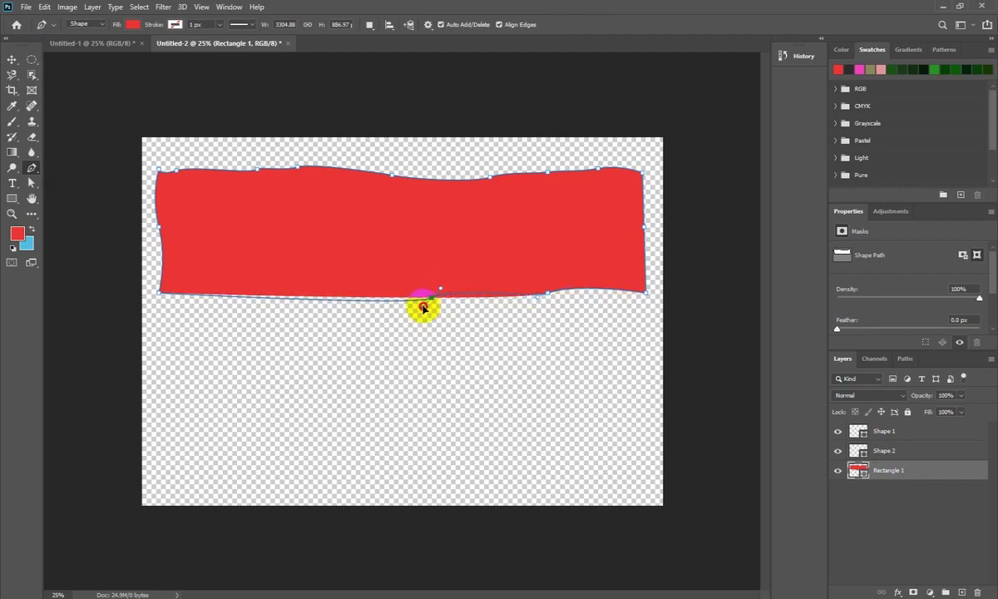
left_click(342, 289)
left_click(327, 301)
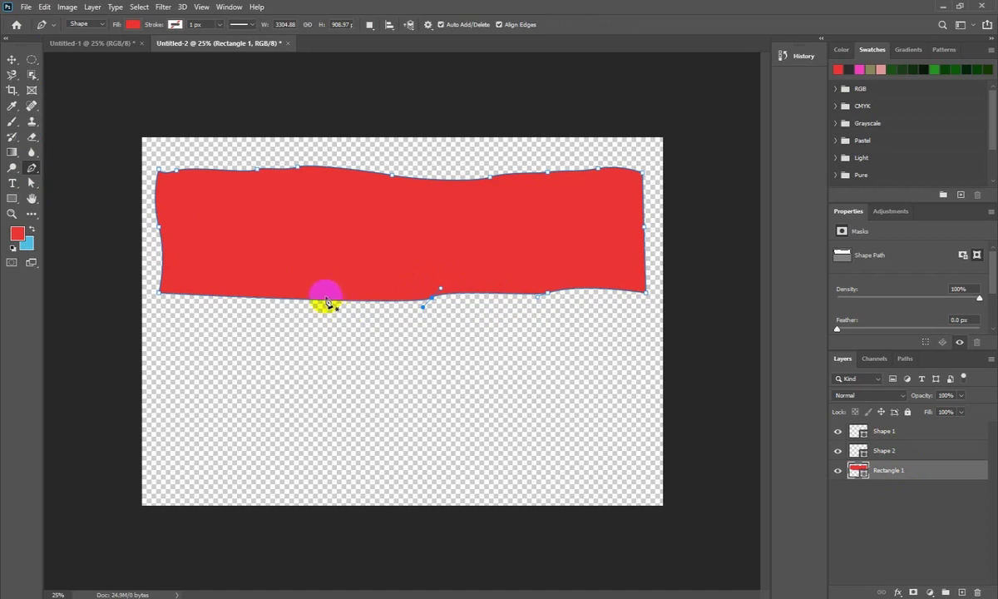
left_click_drag(280, 299, 205, 282)
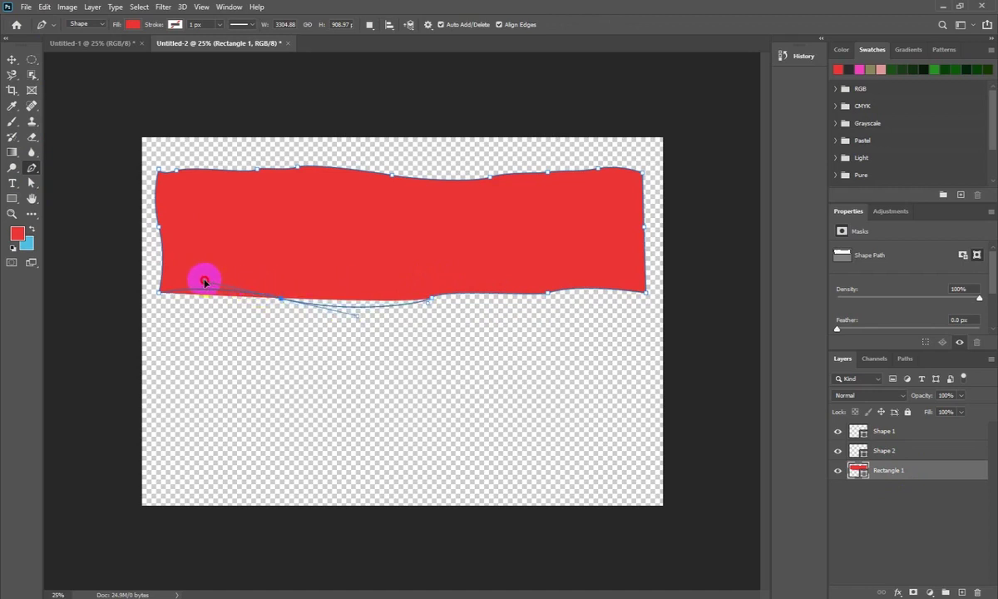
mouse_move(205, 283)
left_mouse_down()
mouse_move(217, 324)
mouse_move(279, 317)
mouse_move(194, 303)
left_mouse_up()
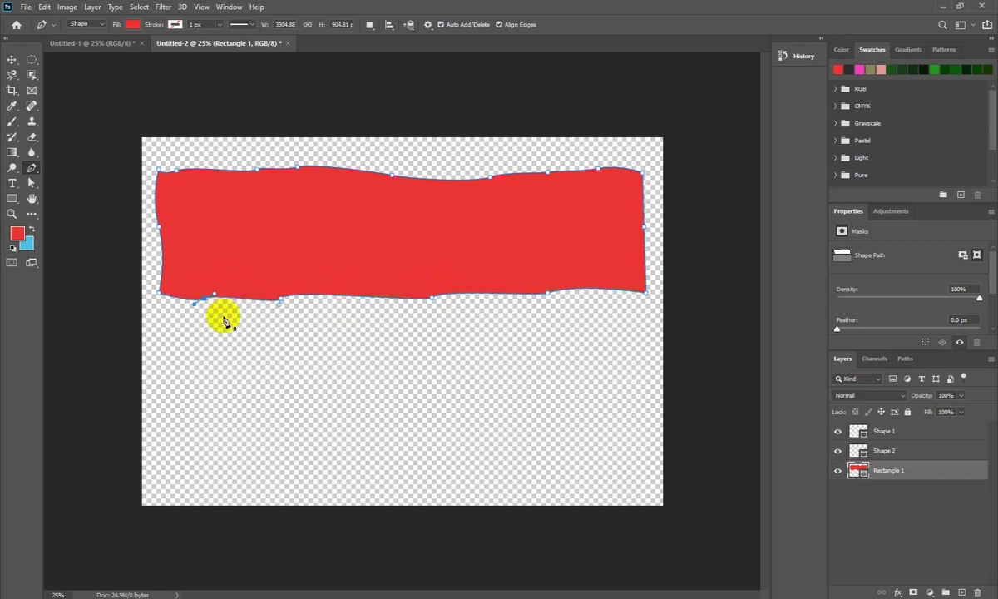
left_click_drag(370, 297, 400, 294)
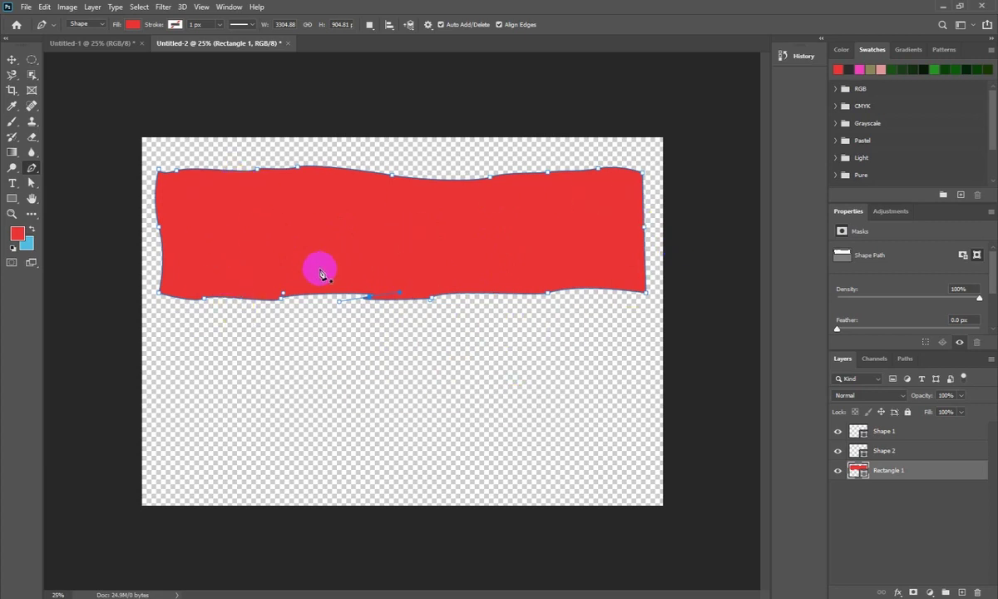
mouse_move(374, 303)
left_mouse_down()
mouse_move(395, 296)
mouse_move(339, 300)
left_mouse_up()
Widen the red band to 107.18% so it spans the canvas width, and push it to the top edge.
left_click(11, 62)
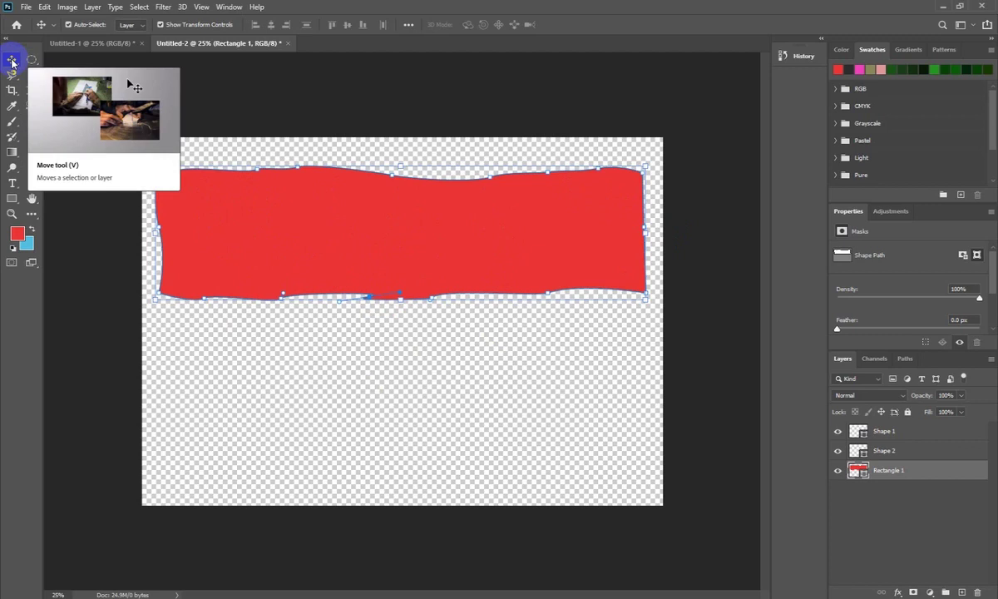
mouse_move(450, 229)
left_mouse_down()
mouse_move(508, 261)
mouse_move(506, 211)
left_mouse_up()
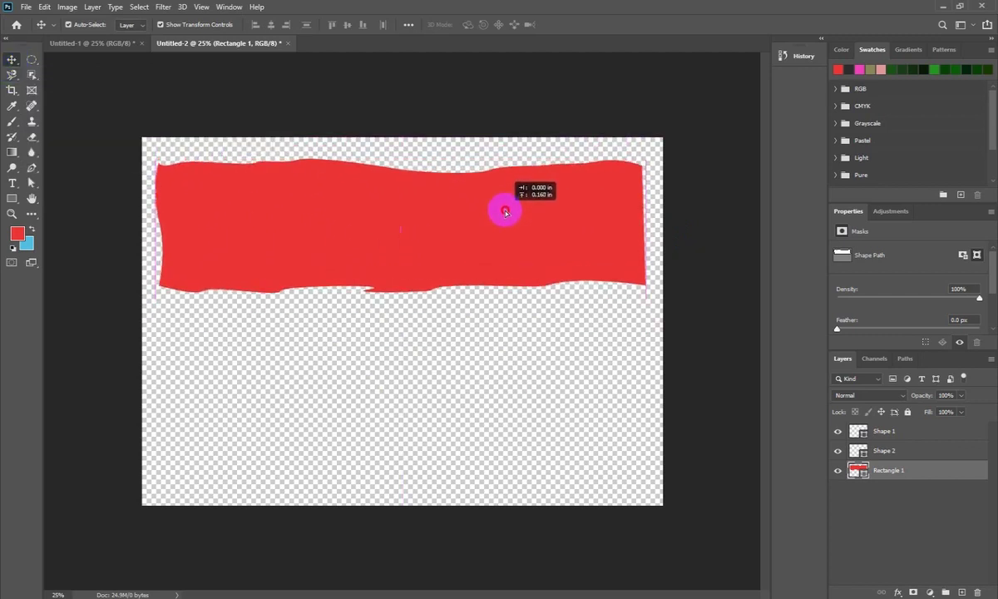
mouse_move(645, 225)
left_mouse_down()
mouse_move(663, 226)
mouse_move(647, 226)
left_mouse_up()
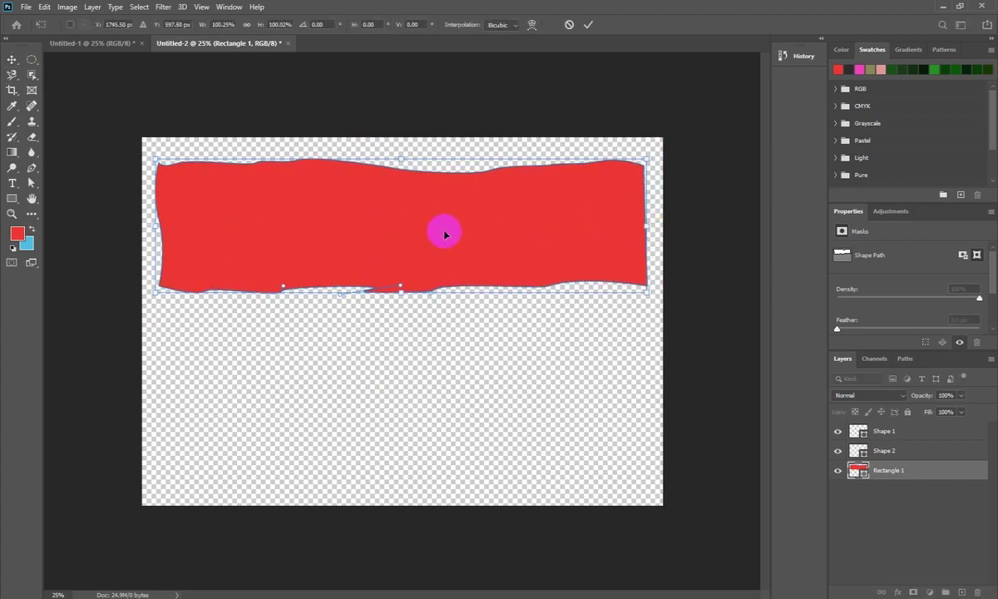
mouse_move(647, 225)
left_mouse_down()
mouse_move(676, 227)
mouse_move(667, 225)
left_mouse_up()
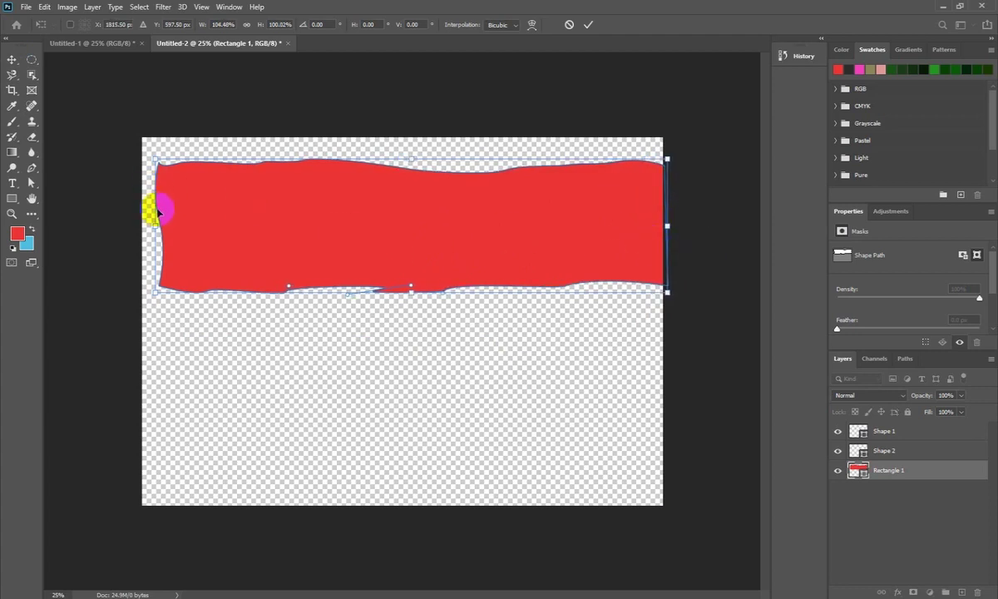
left_click_drag(152, 226, 136, 225)
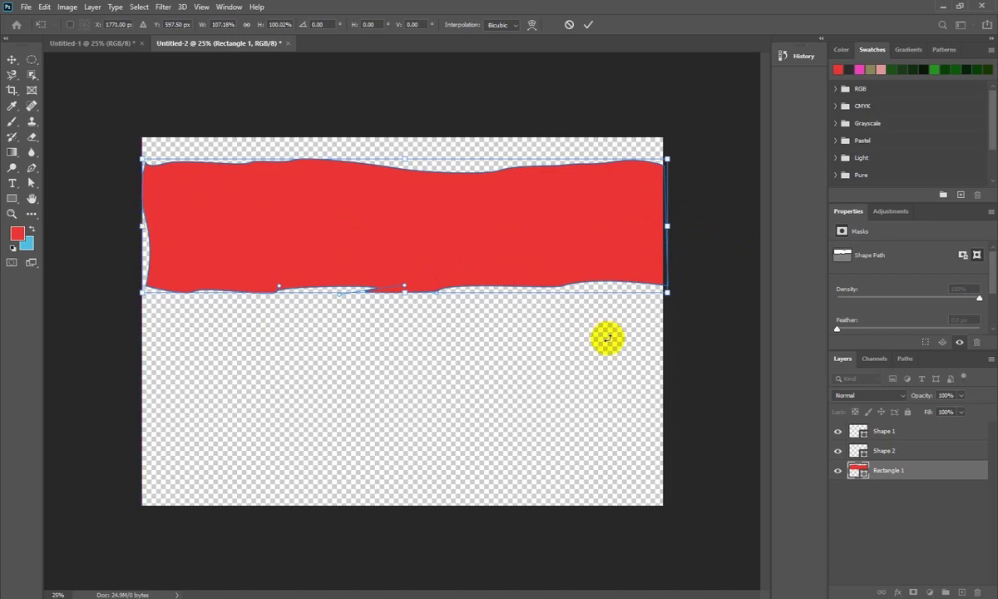
left_click_drag(543, 225, 541, 210)
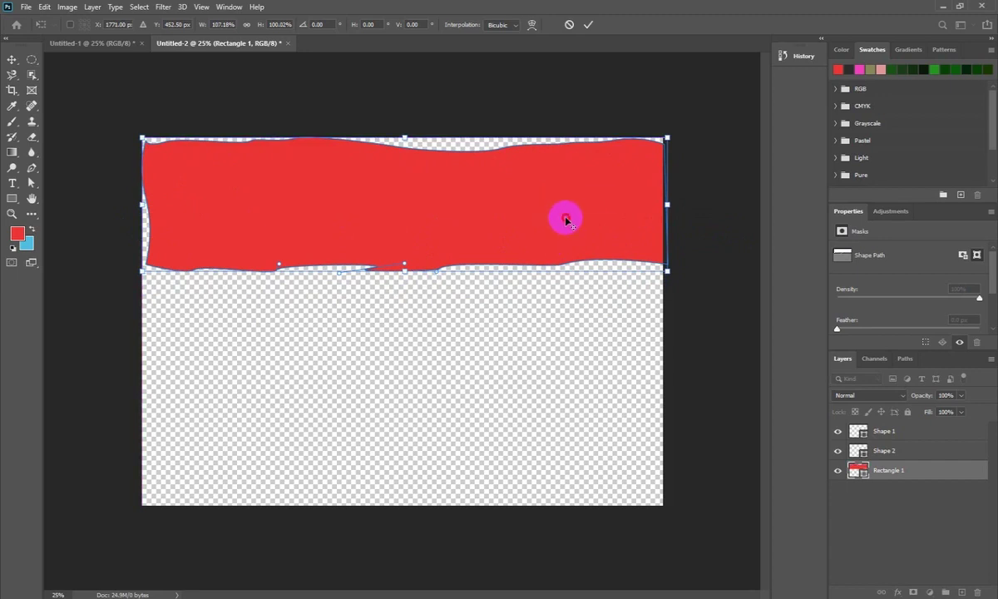
left_click_drag(542, 210, 665, 270)
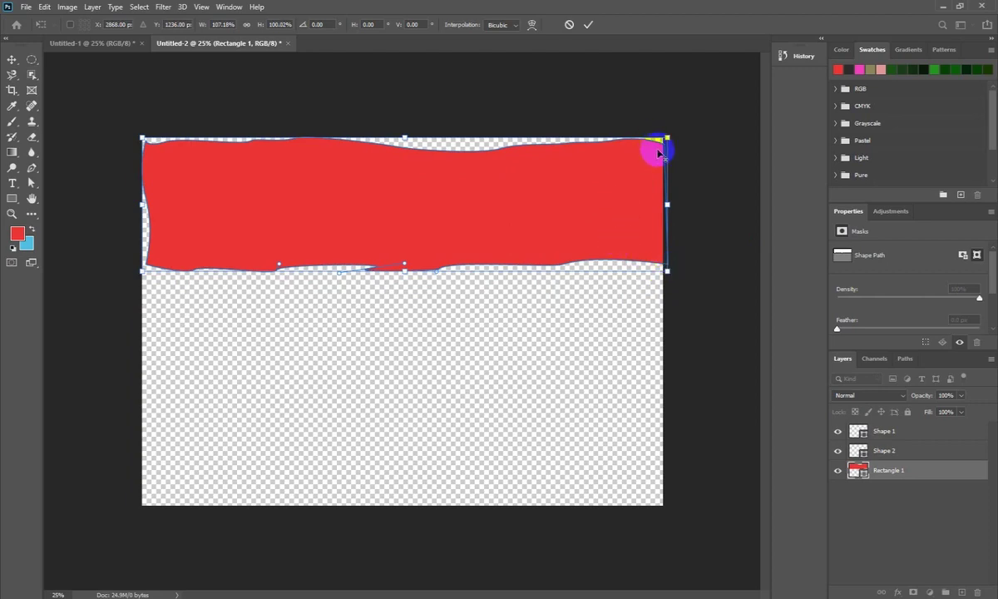
left_click_drag(657, 152, 653, 335)
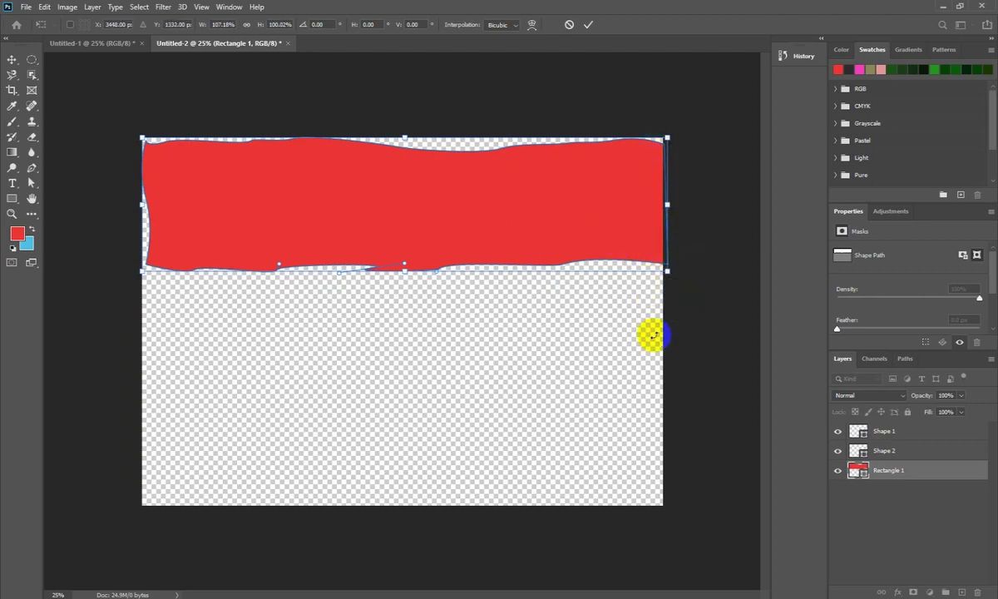
mouse_move(646, 279)
left_mouse_down()
mouse_move(642, 186)
mouse_move(640, 231)
left_mouse_up()
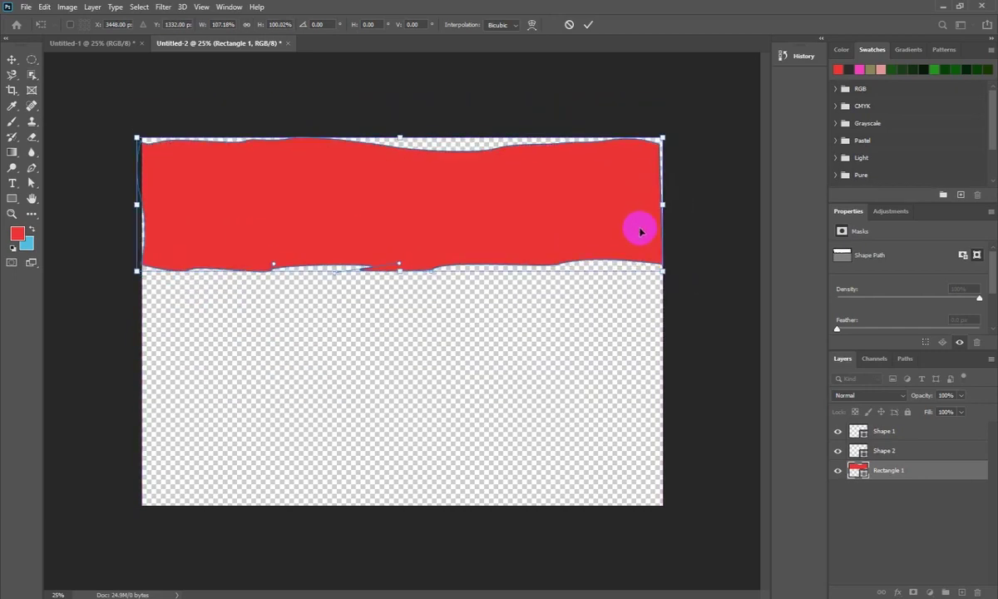
left_click(13, 60)
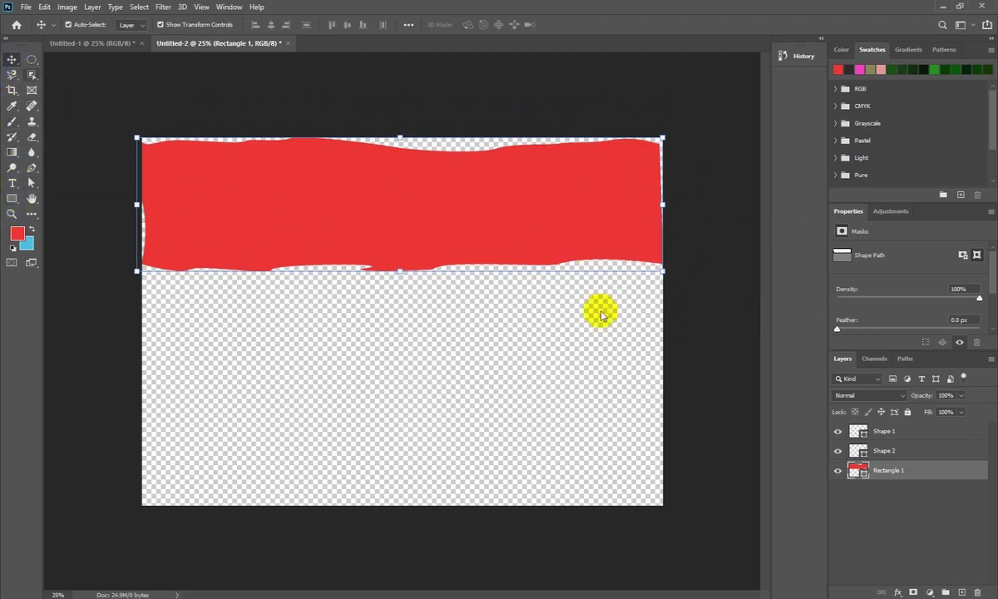
Delete the empty Shape 1 and Shape 2 layers.
left_click(910, 449)
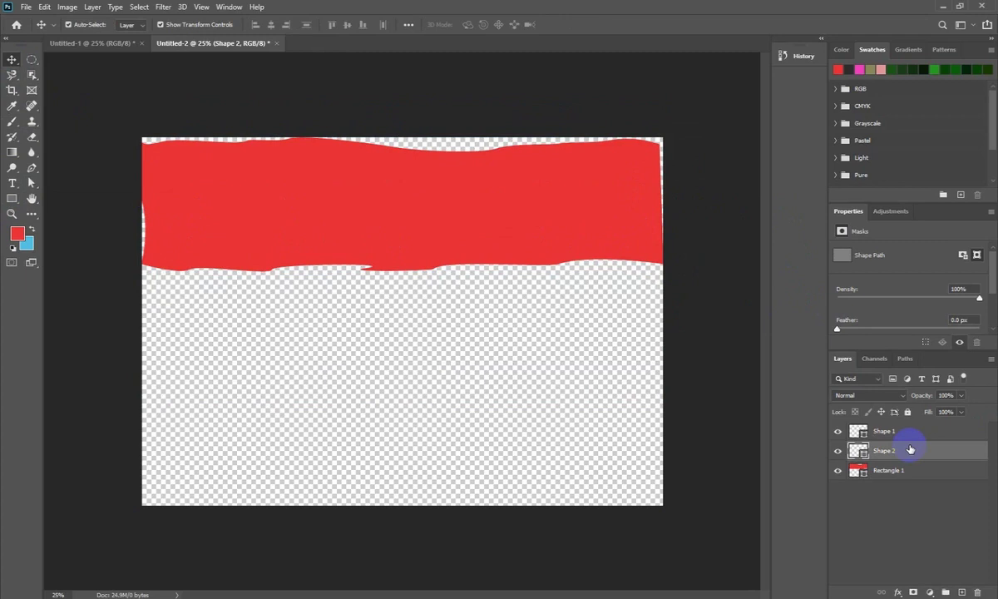
left_click_drag(910, 449, 975, 592)
mouse_move(884, 430)
left_mouse_down()
mouse_move(986, 567)
mouse_move(977, 591)
left_mouse_up()
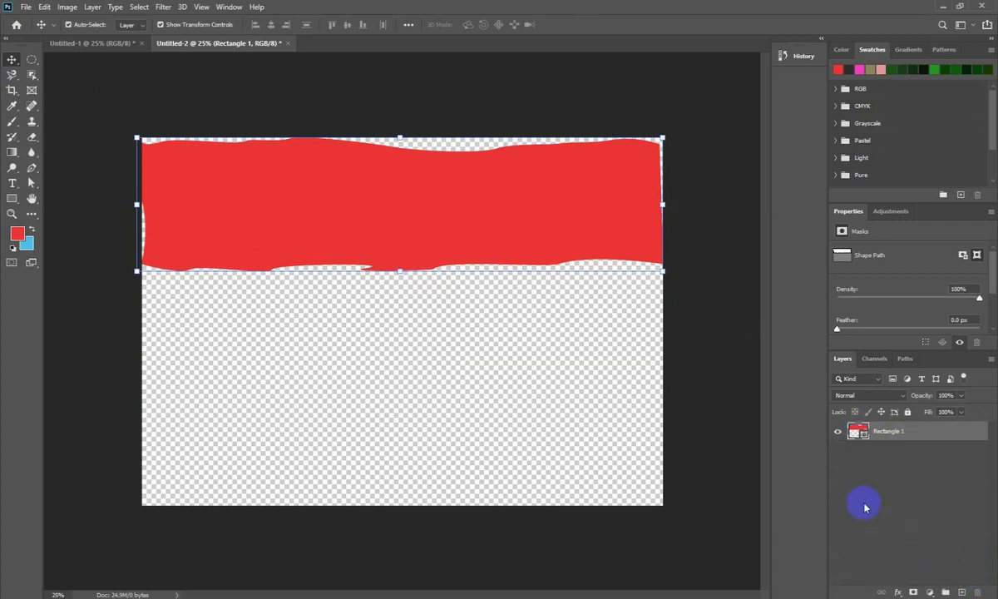
Alt-drag a copy of the red band down to sit below the original.
left_click_drag(472, 214, 552, 208)
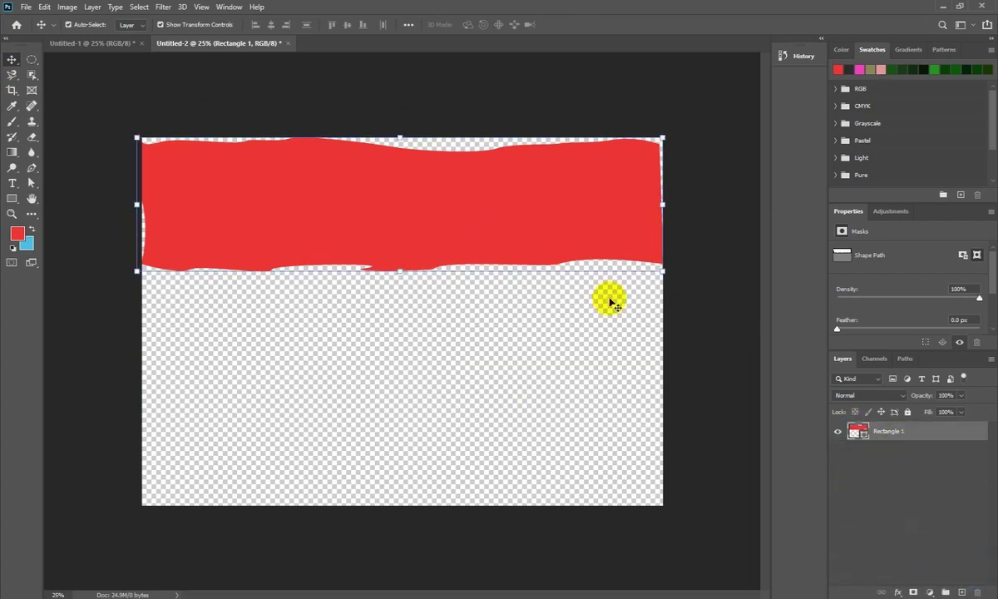
left_click(615, 205)
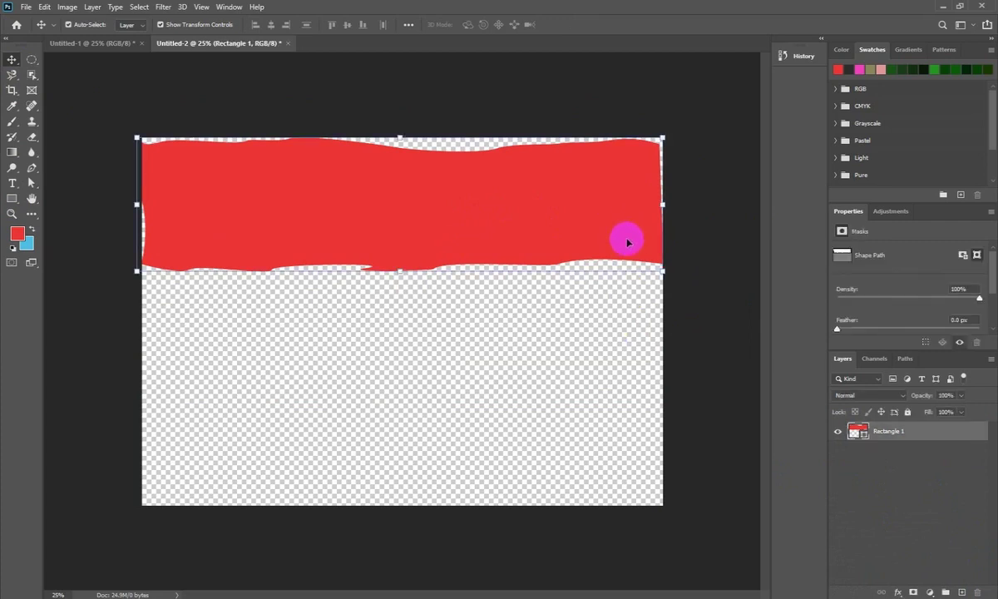
left_click_drag(654, 272, 654, 272)
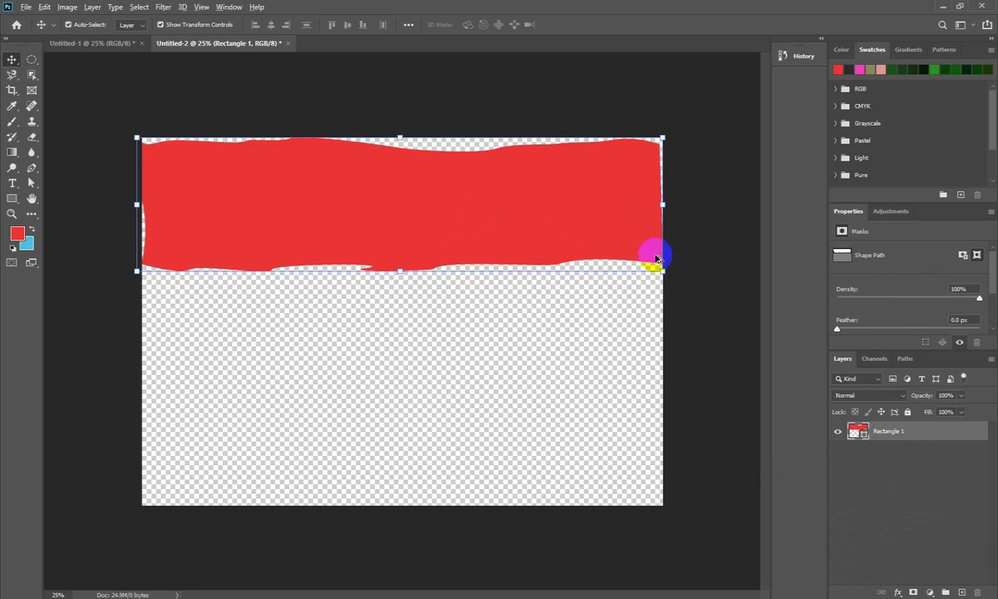
left_click_drag(656, 259, 655, 492)
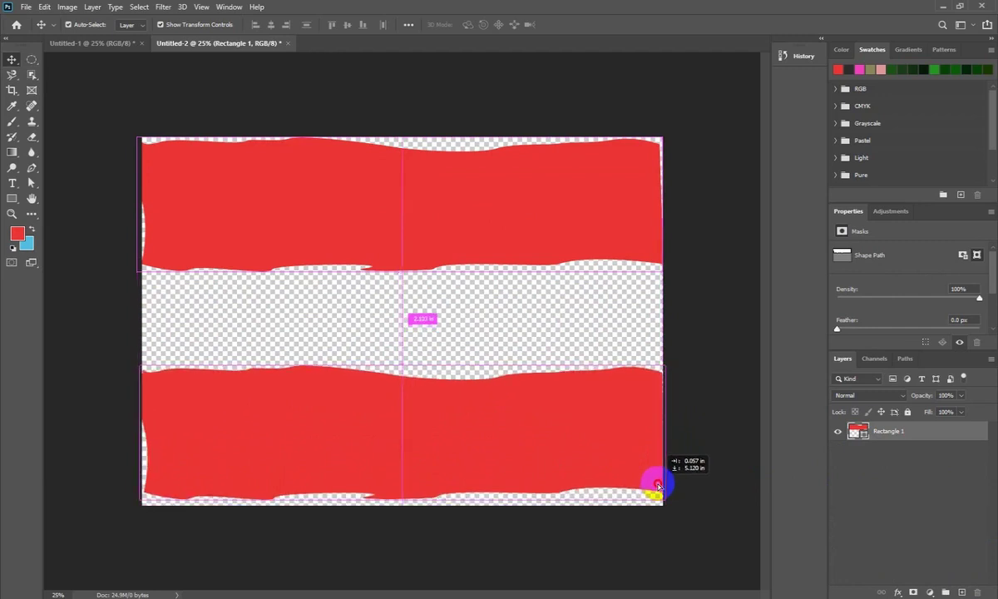
mouse_move(655, 492)
left_mouse_down()
mouse_move(642, 338)
mouse_move(653, 338)
left_mouse_up()
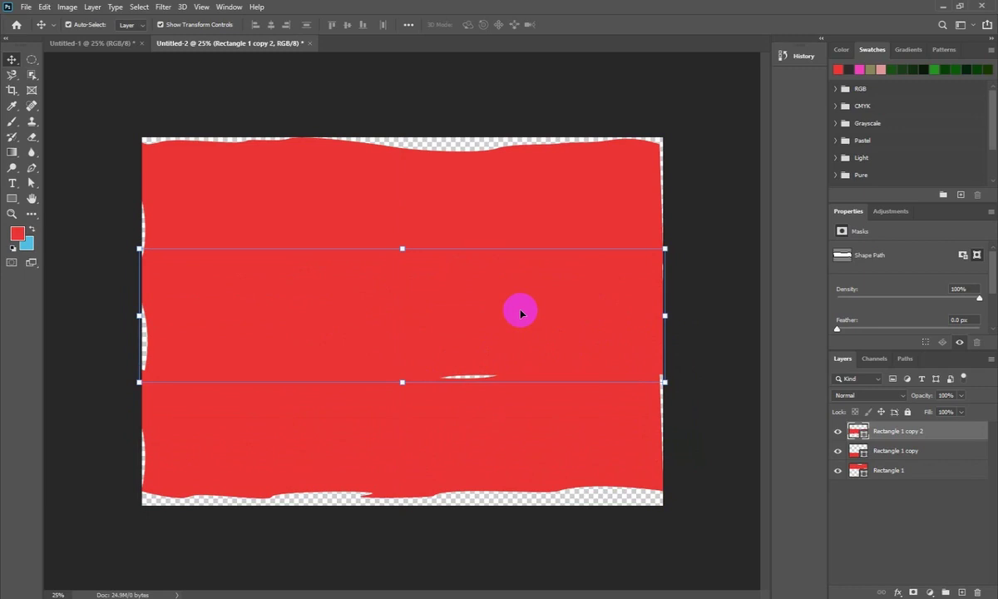
Stretch the middle band, Rectangle 1 copy 2, to 106.19% height with width kept at 100%.
left_click(521, 172)
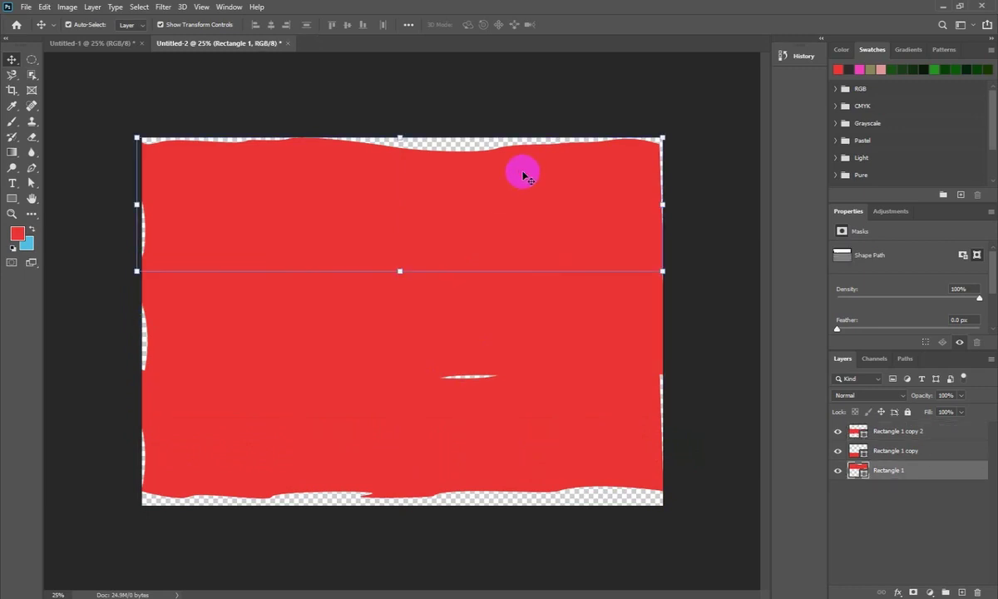
left_click(541, 313)
left_click(48, 6)
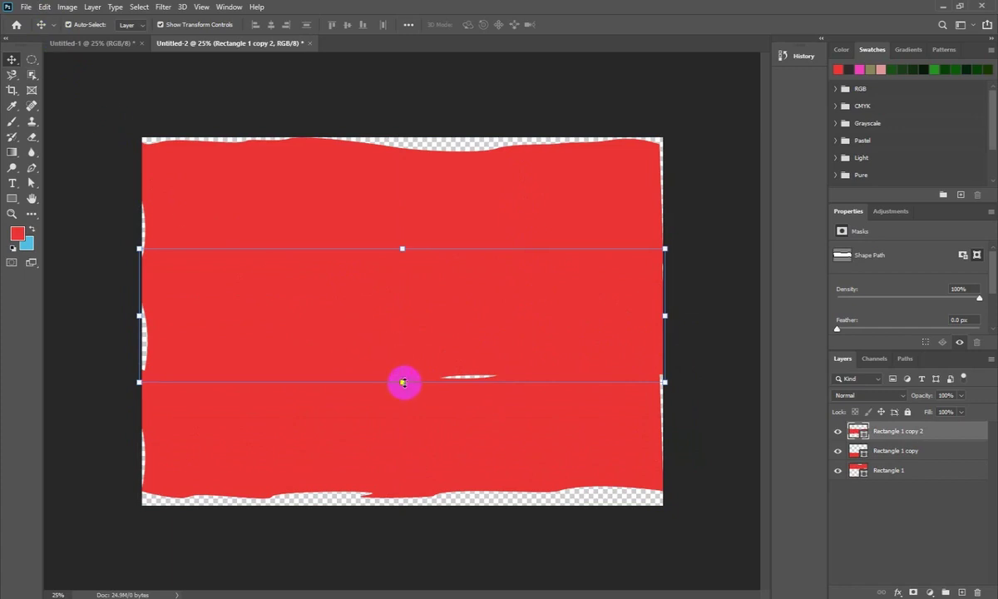
left_click_drag(403, 382, 401, 390)
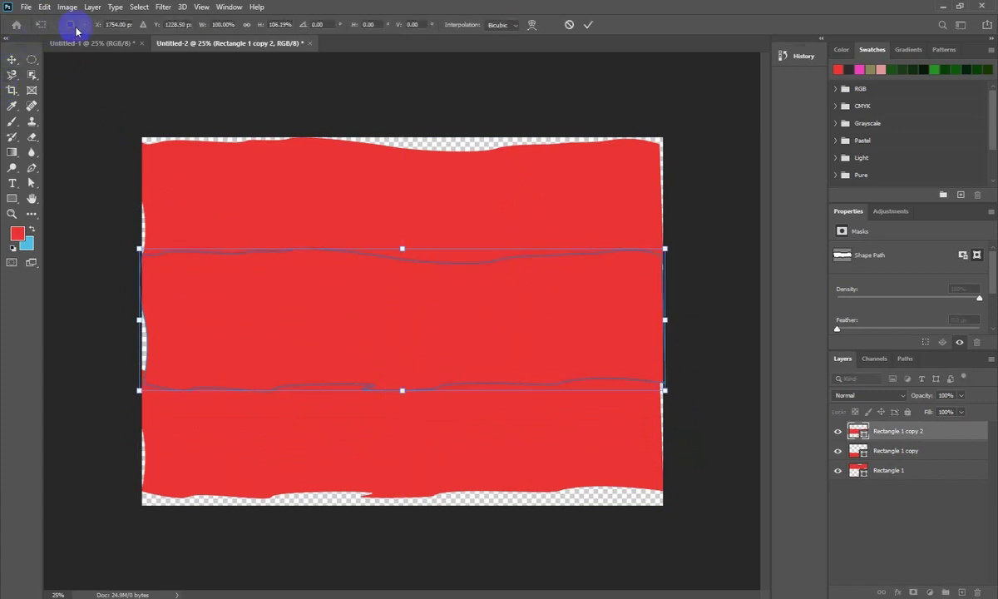
left_click(25, 245)
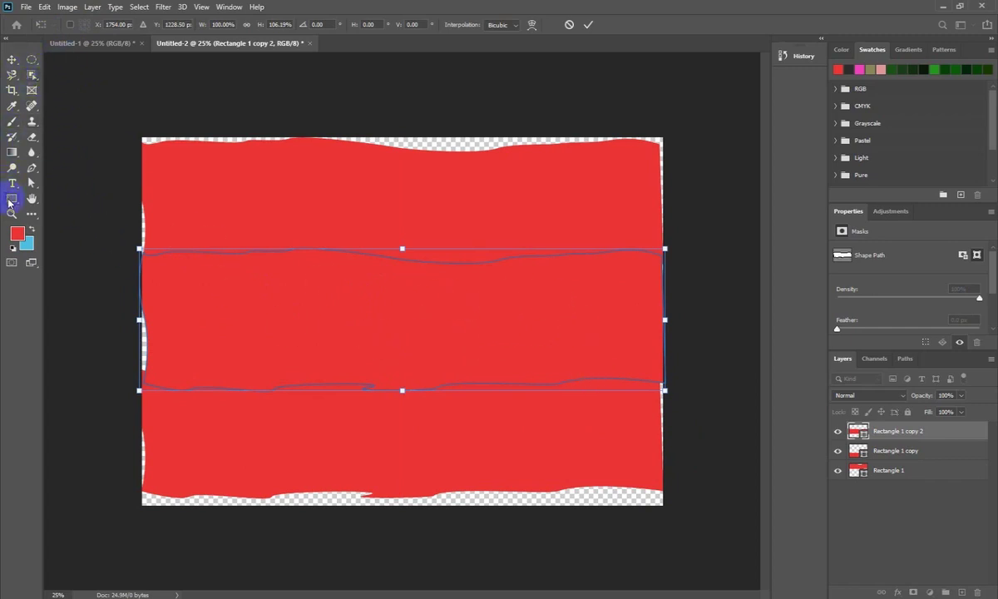
Give the middle band a near-white fffcfc fill using the Fill swatch's Color Picker.
left_click(10, 200)
left_click(133, 26)
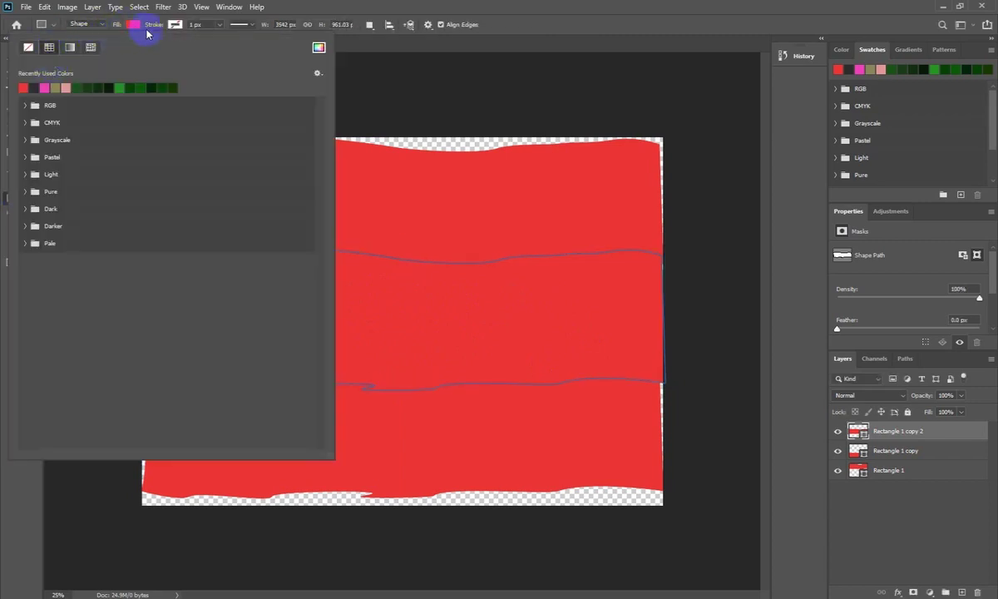
left_click(23, 88)
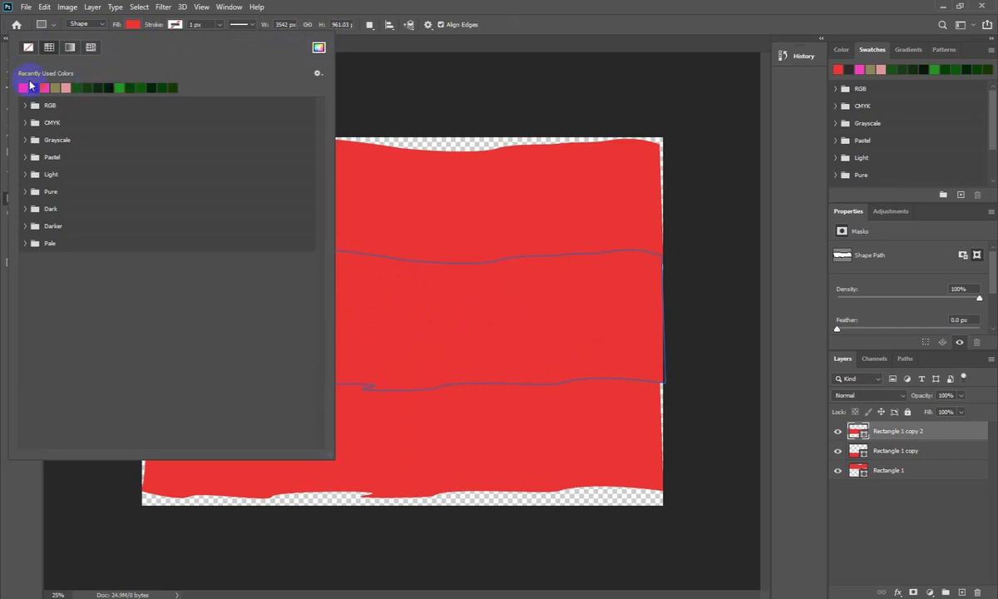
left_click(319, 49)
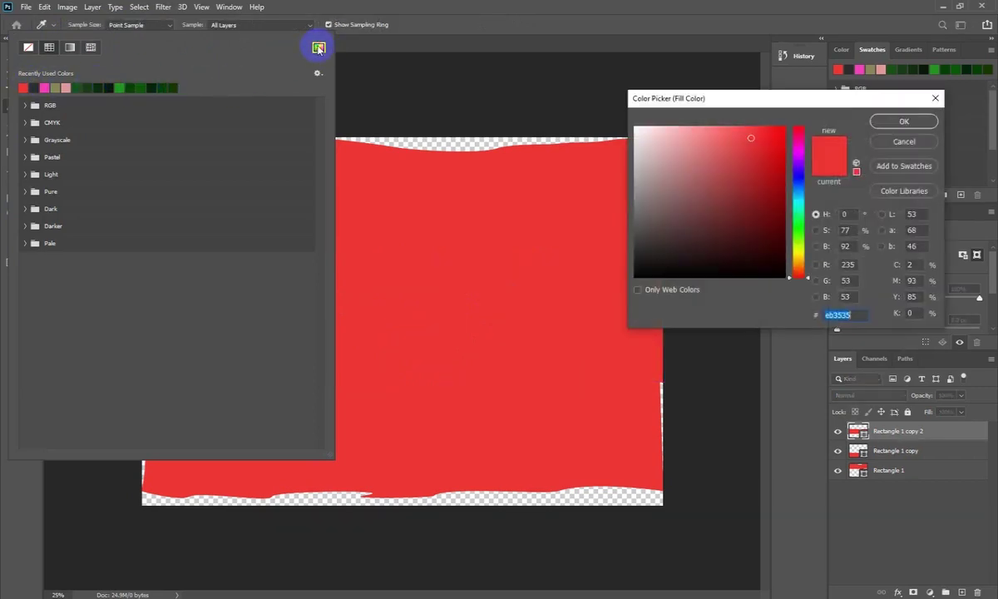
left_click(638, 134)
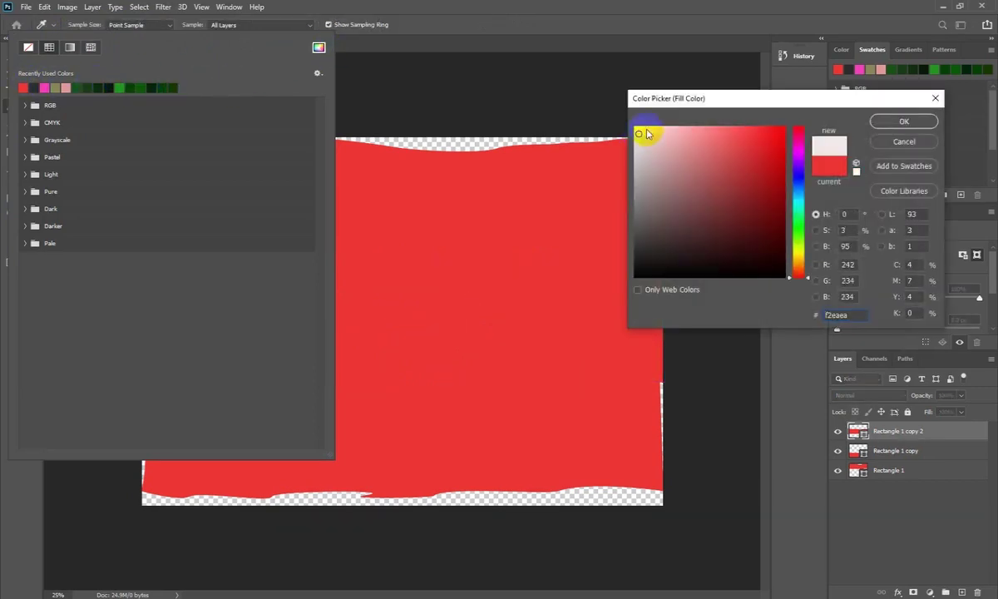
left_click(636, 128)
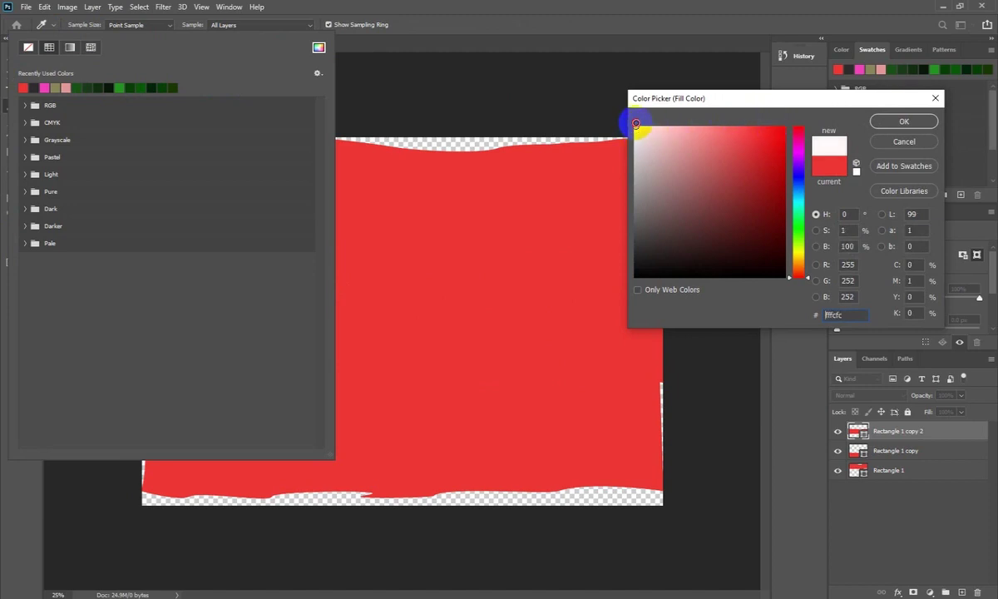
key("Return")
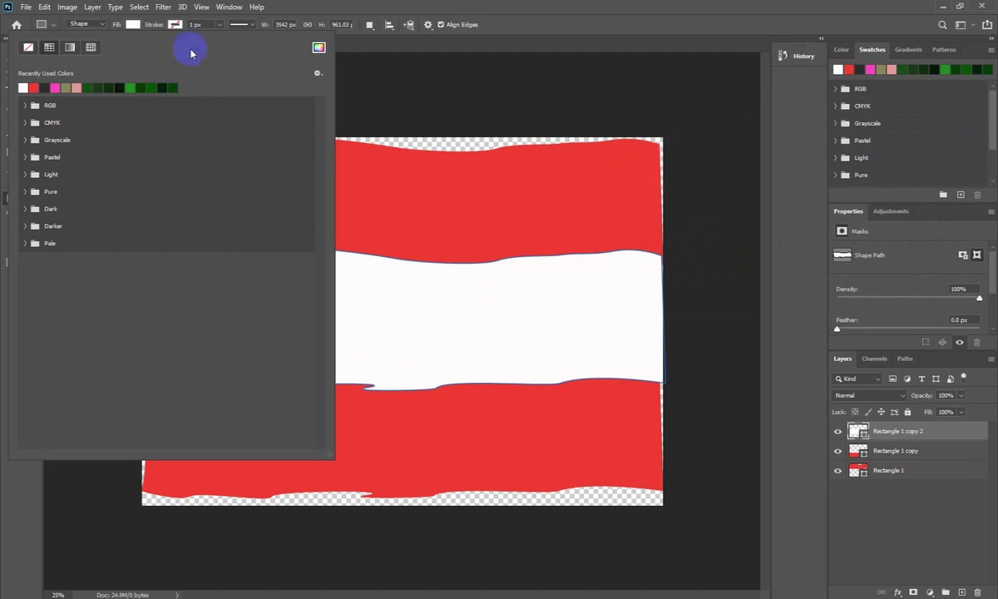
left_click(539, 358)
left_click(578, 445)
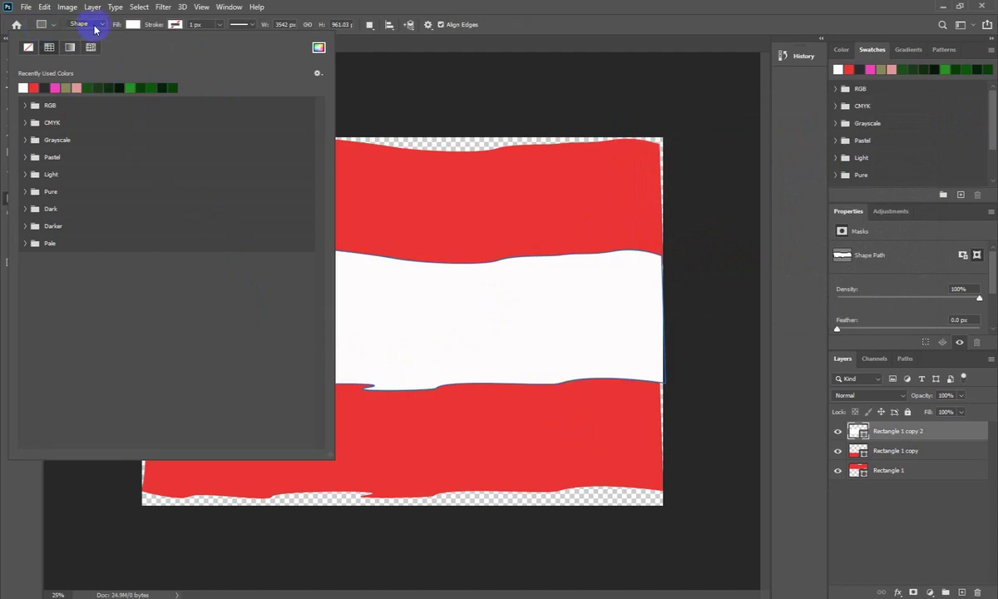
left_click(131, 25)
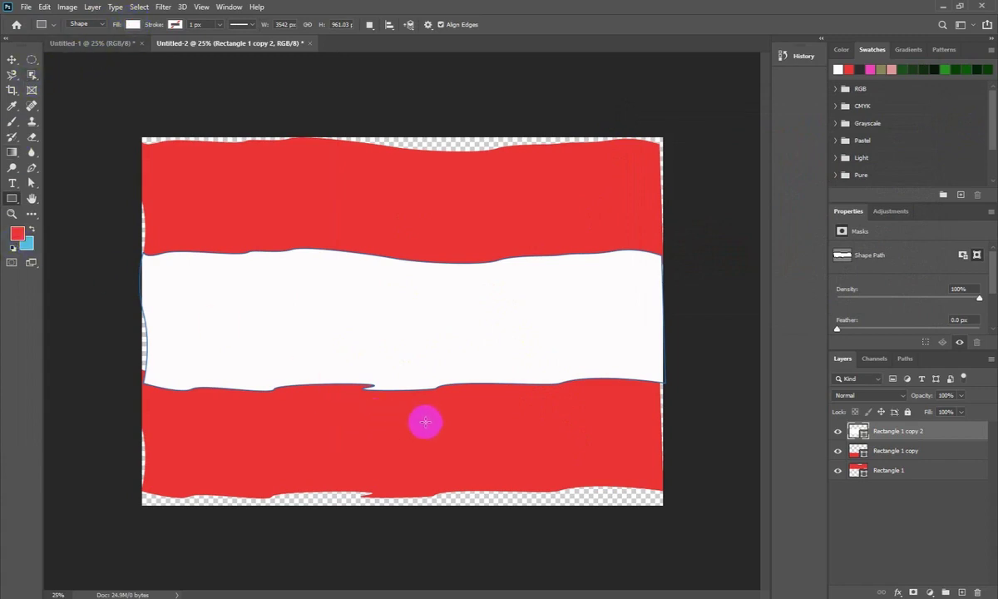
Give the bottom band, Rectangle 1 copy, a near-black 020202 fill.
left_click(12, 59)
left_click(508, 445)
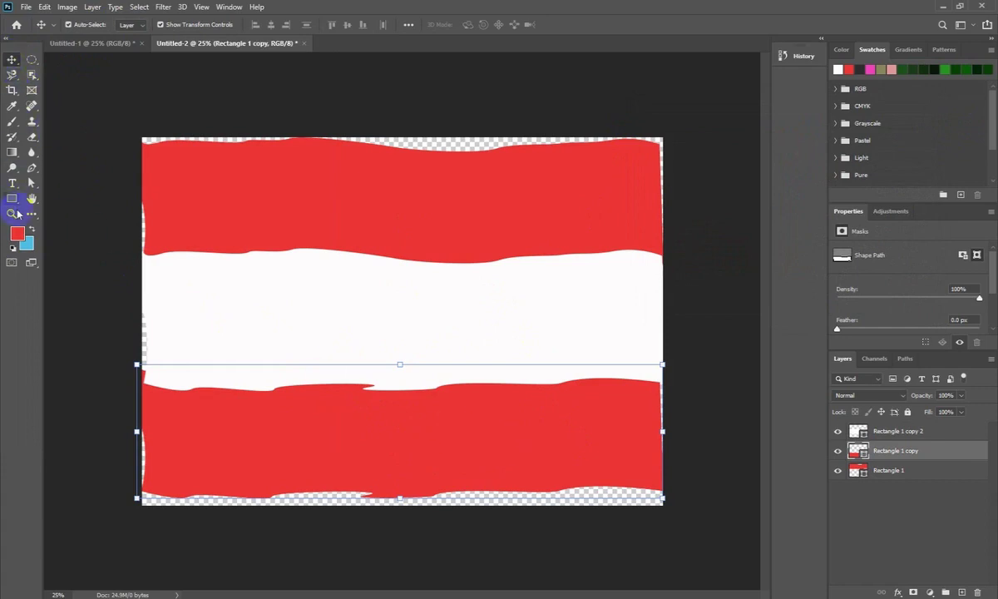
left_click(12, 199)
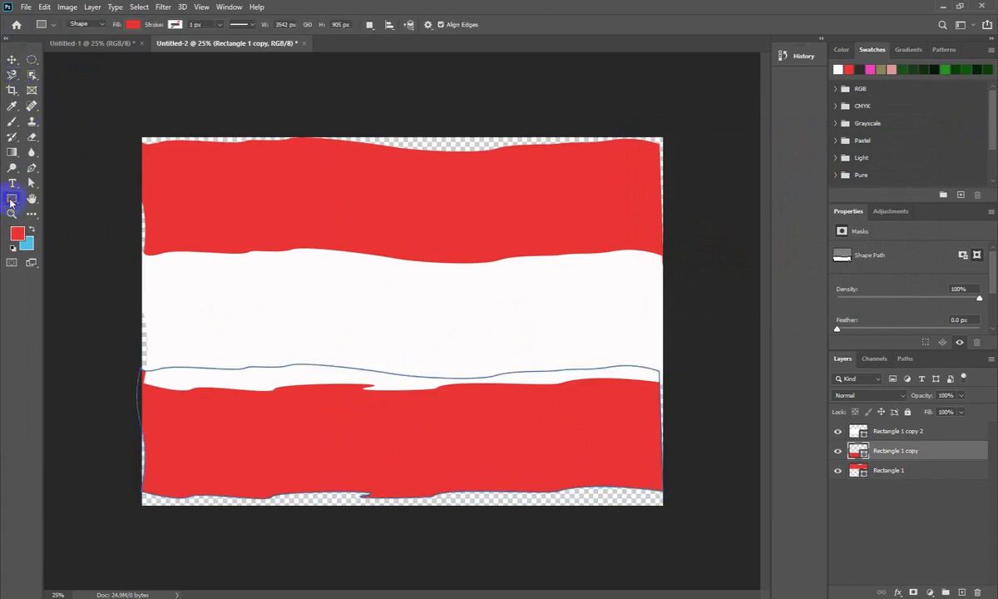
left_click(135, 27)
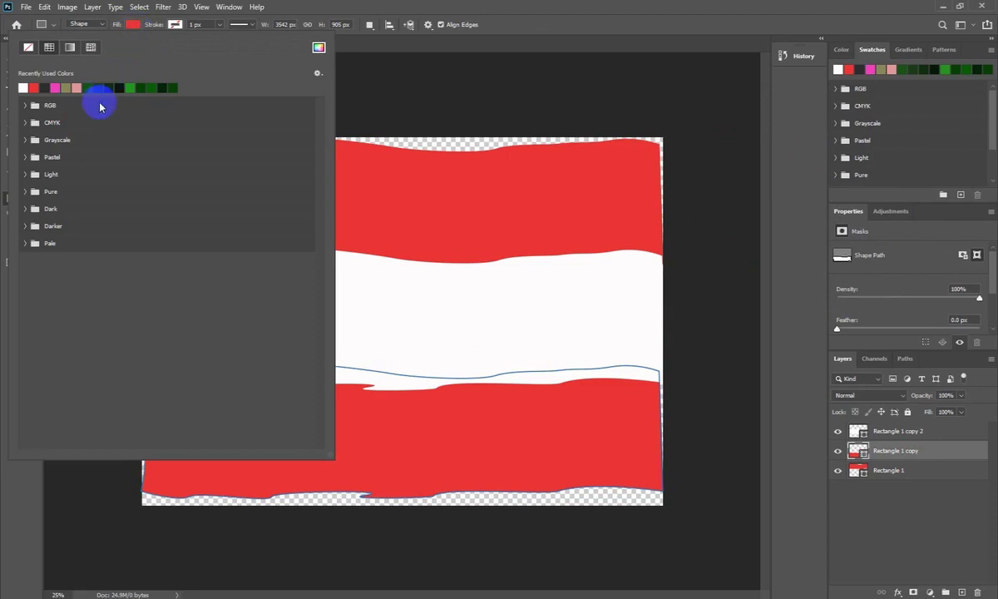
left_click(33, 88)
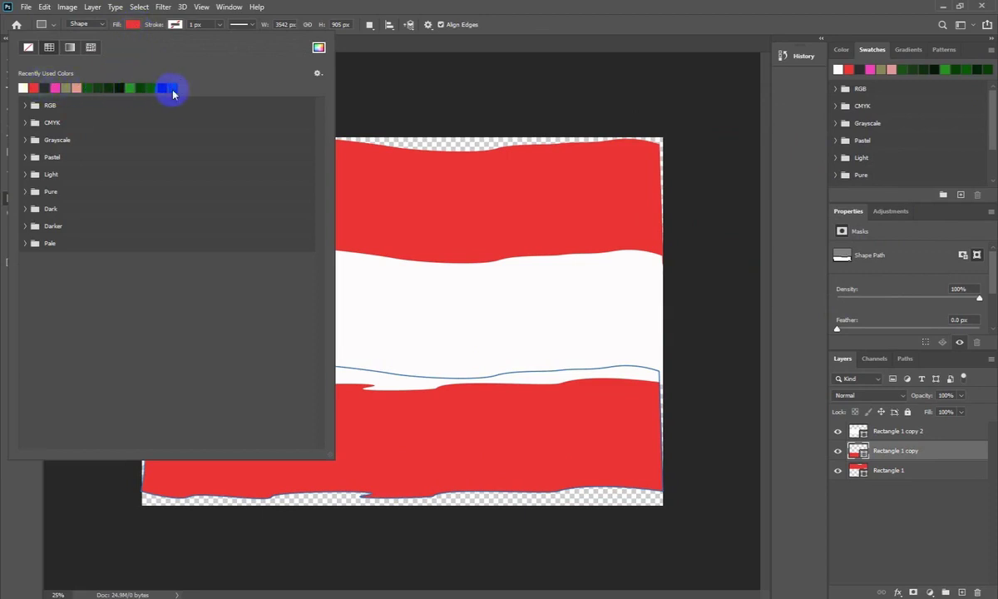
left_click(318, 48)
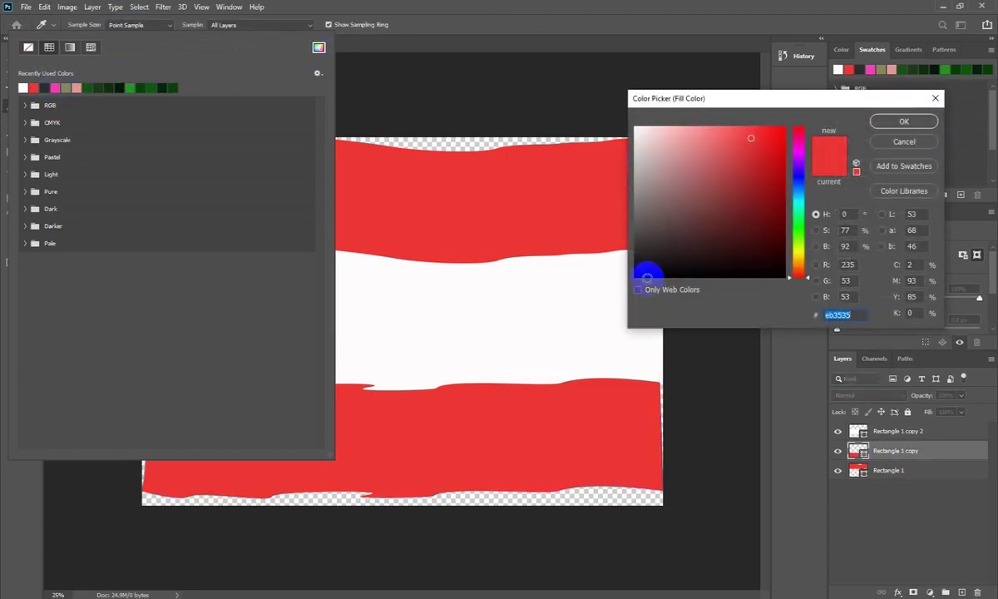
left_click(637, 275)
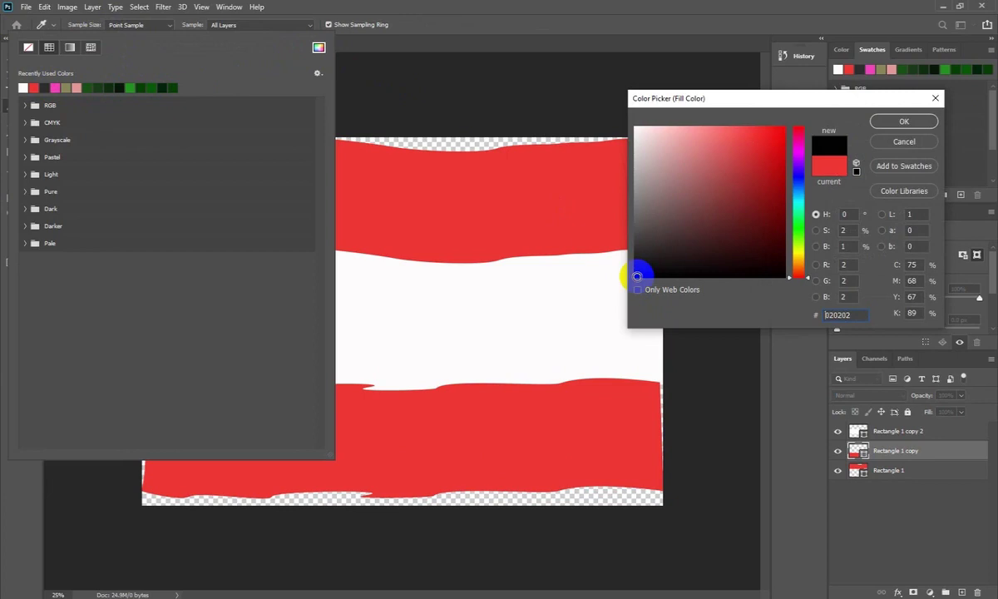
left_click(903, 123)
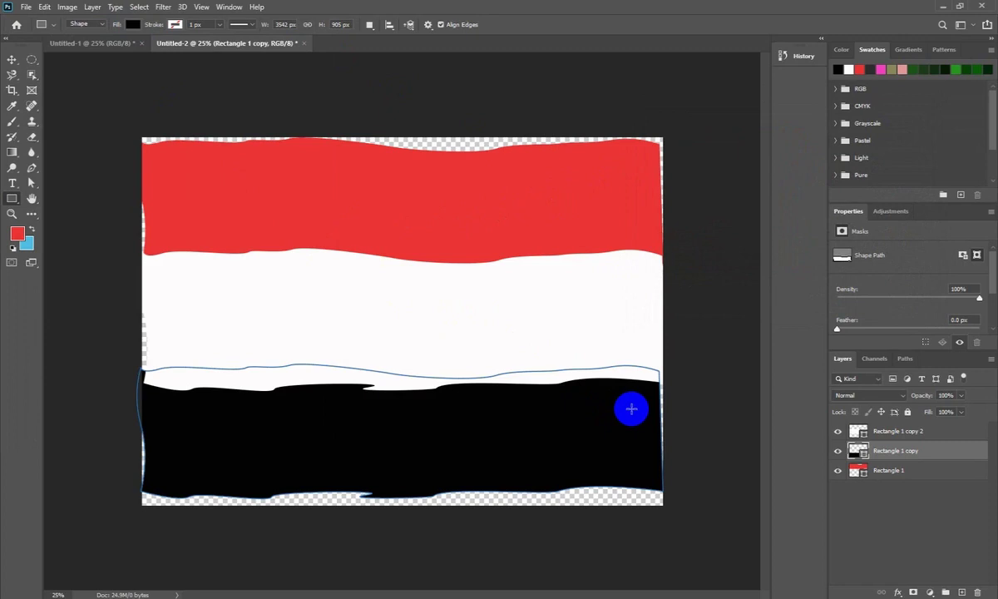
left_click_drag(632, 413, 638, 412)
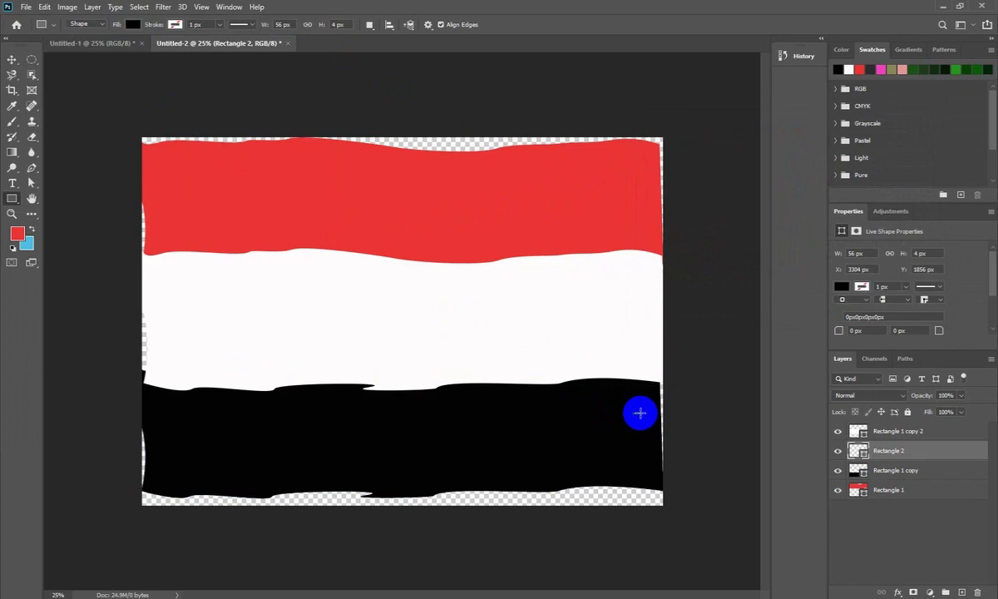
Delete the stray small Rectangle 2 layer.
left_click(882, 437)
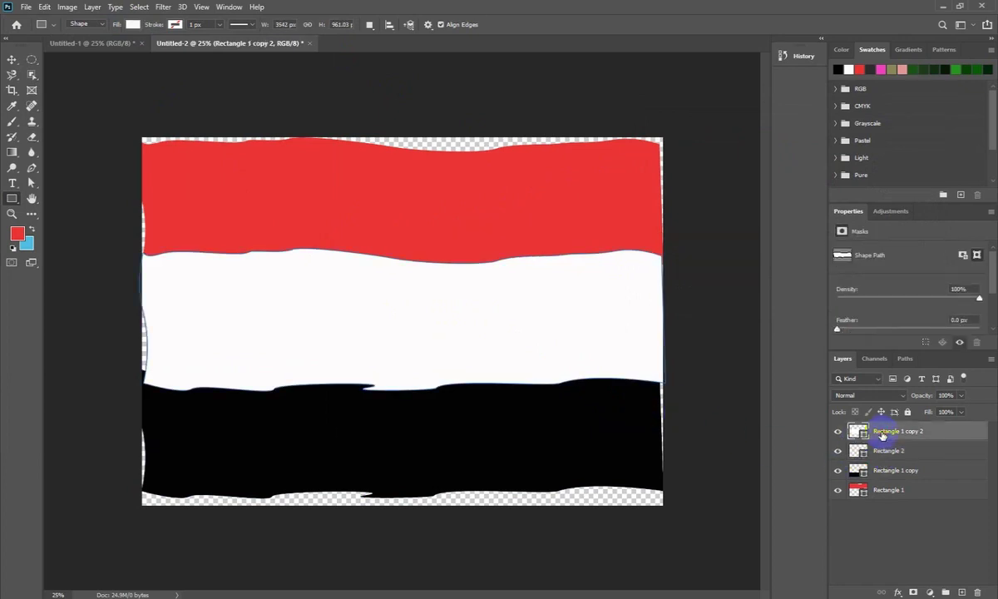
left_click(882, 450)
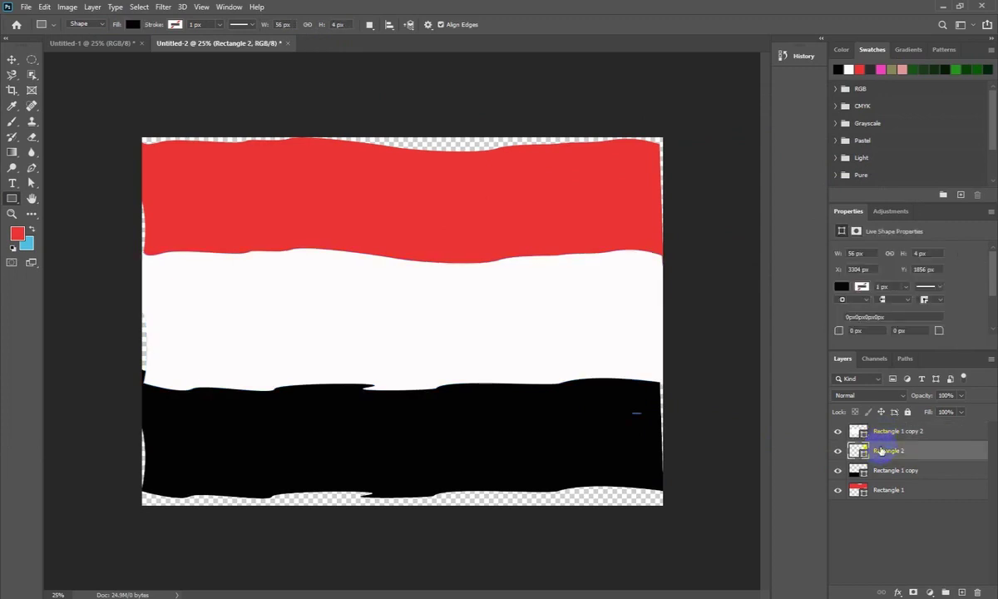
left_click_drag(881, 450, 978, 592)
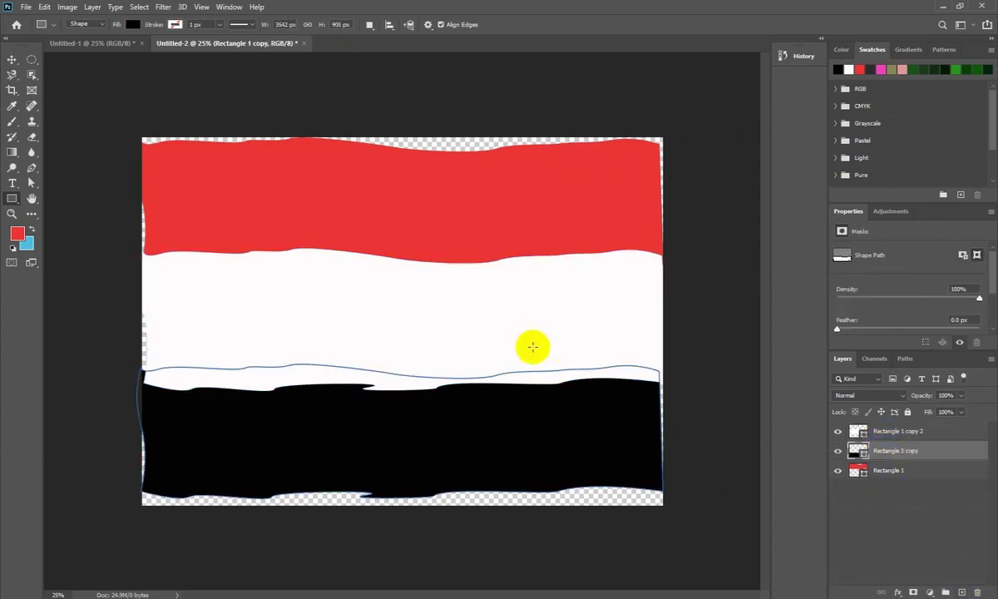
Click through the band layers and canvas, dismissing the rectangle size prompt unchanged.
left_click(904, 470)
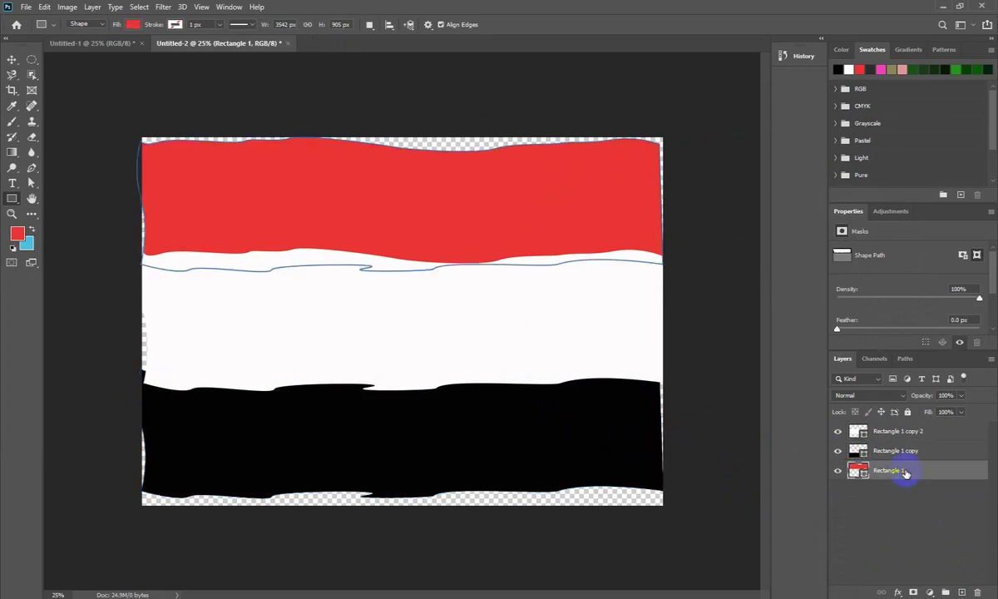
left_click(900, 449)
left_click(900, 430)
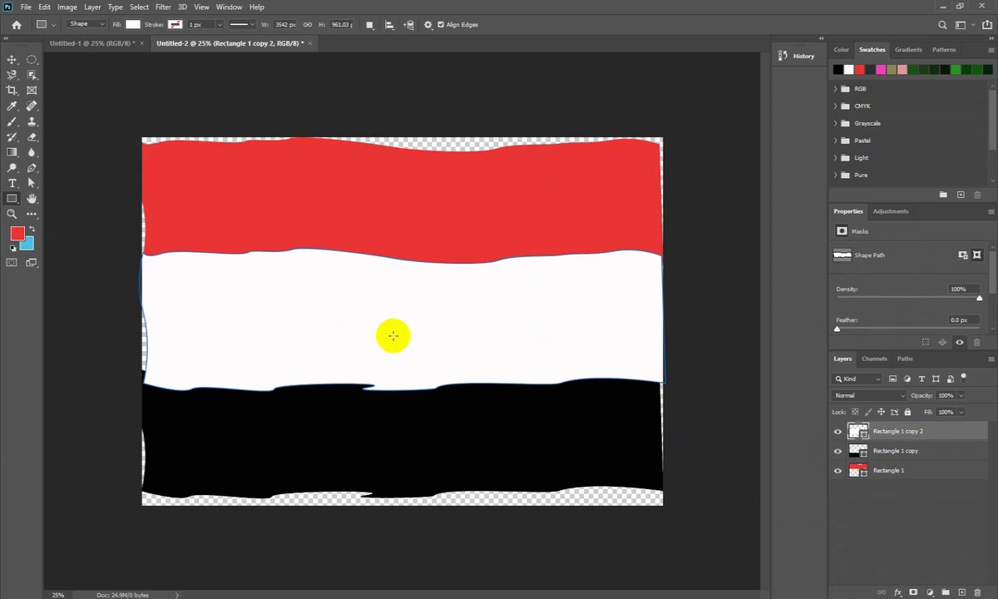
left_click(379, 239)
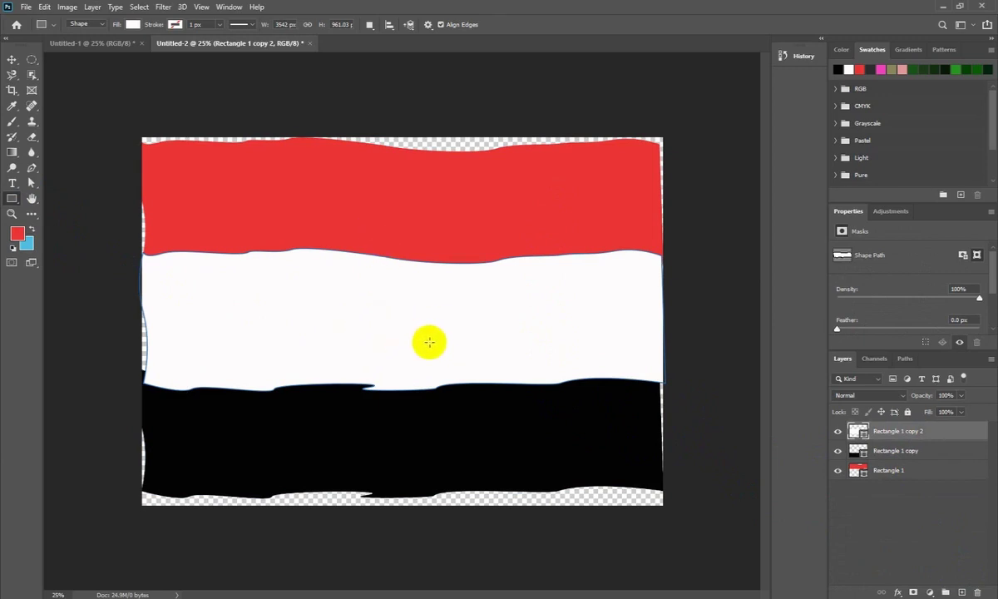
left_click(470, 274)
left_click(261, 256)
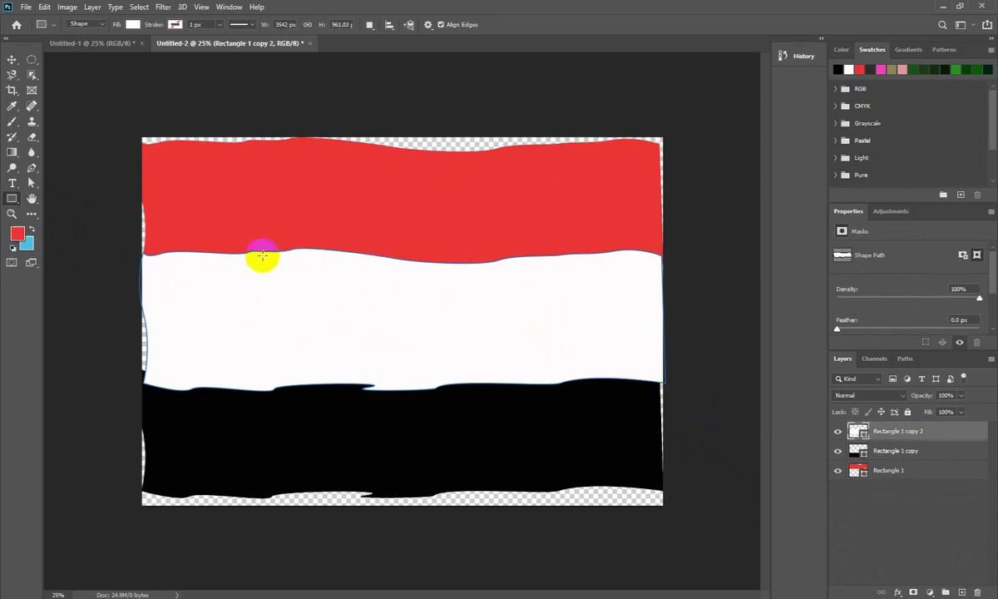
left_click(356, 255)
left_click(292, 274)
left_click(345, 252)
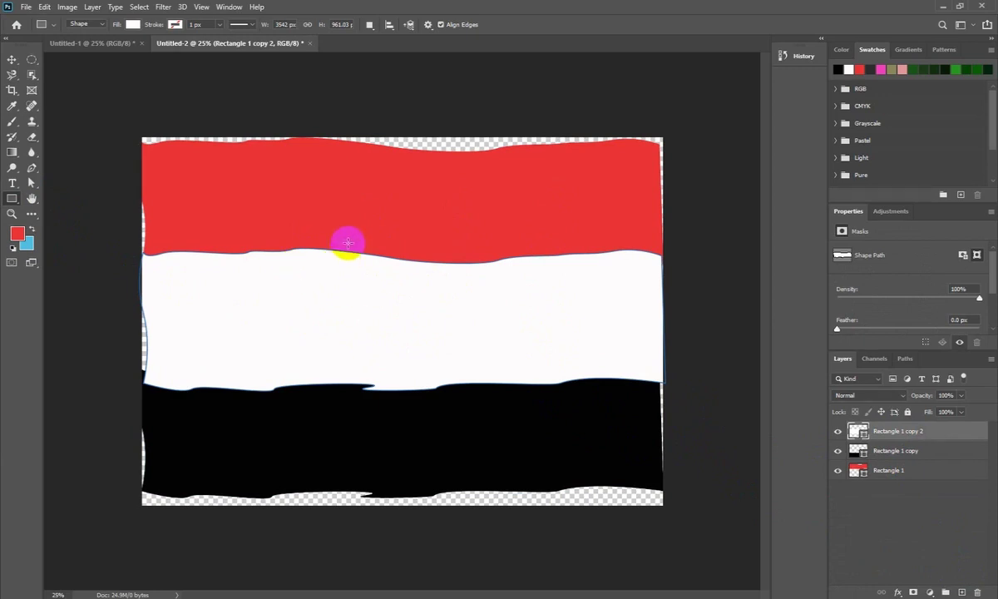
left_click(410, 214)
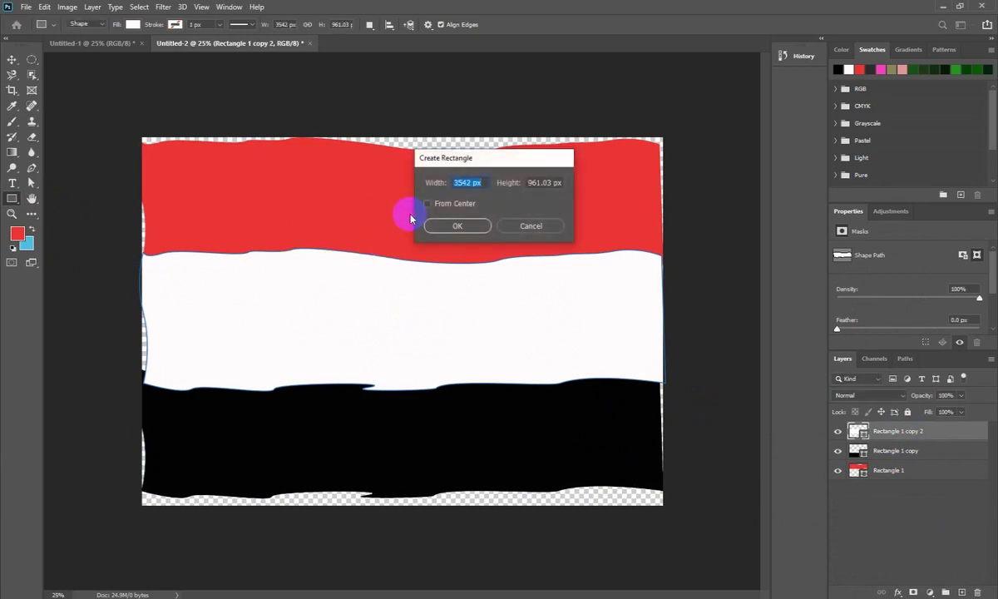
key("Escape")
Move Rectangle 1 to the top of the stack and shift the white band down over the black.
left_click(11, 59)
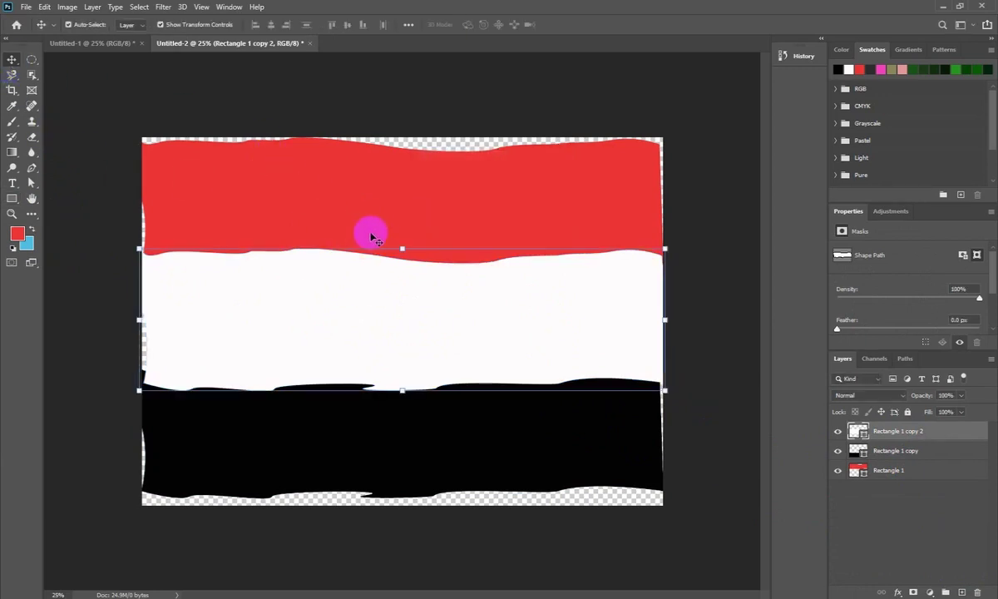
mouse_move(408, 212)
left_mouse_down()
mouse_move(401, 197)
mouse_move(408, 214)
left_mouse_up()
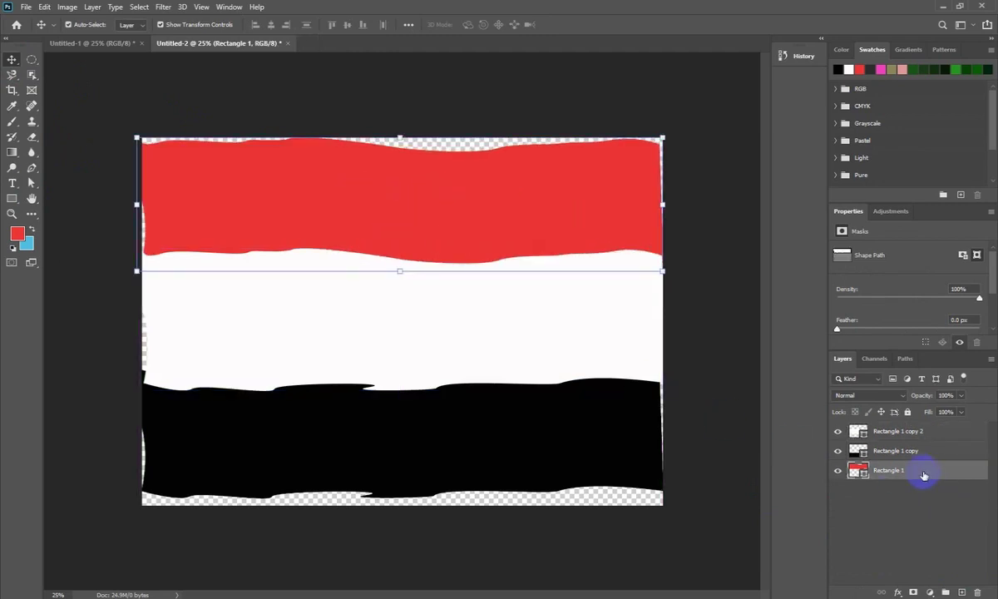
left_click_drag(920, 471, 920, 428)
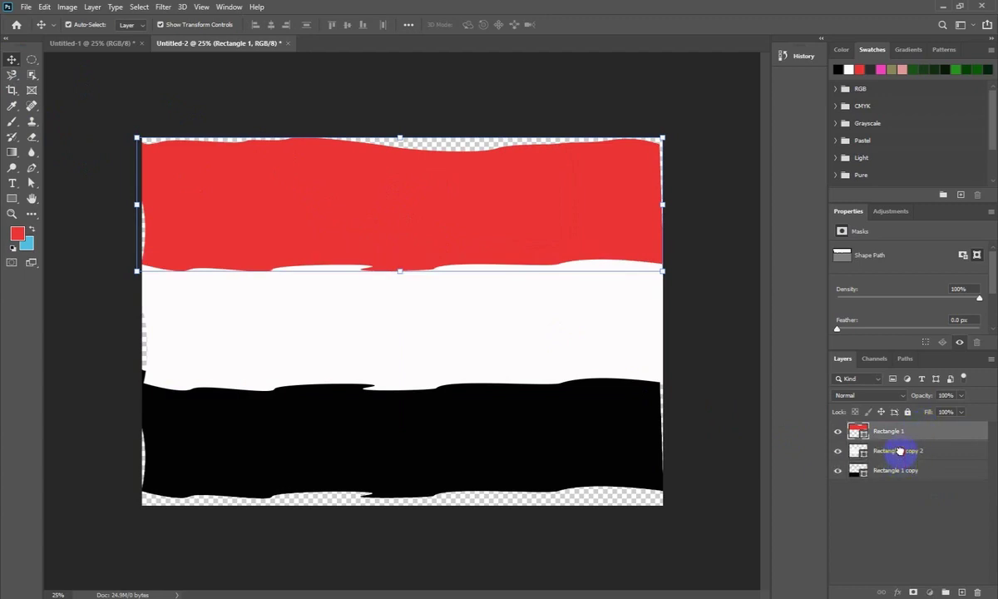
left_click(904, 470)
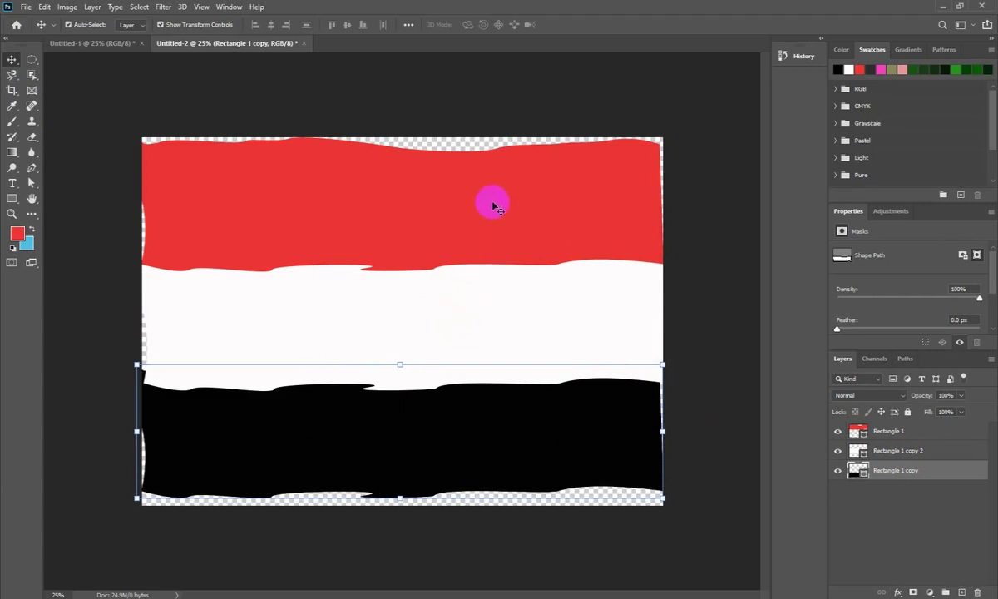
left_click_drag(370, 330, 371, 334)
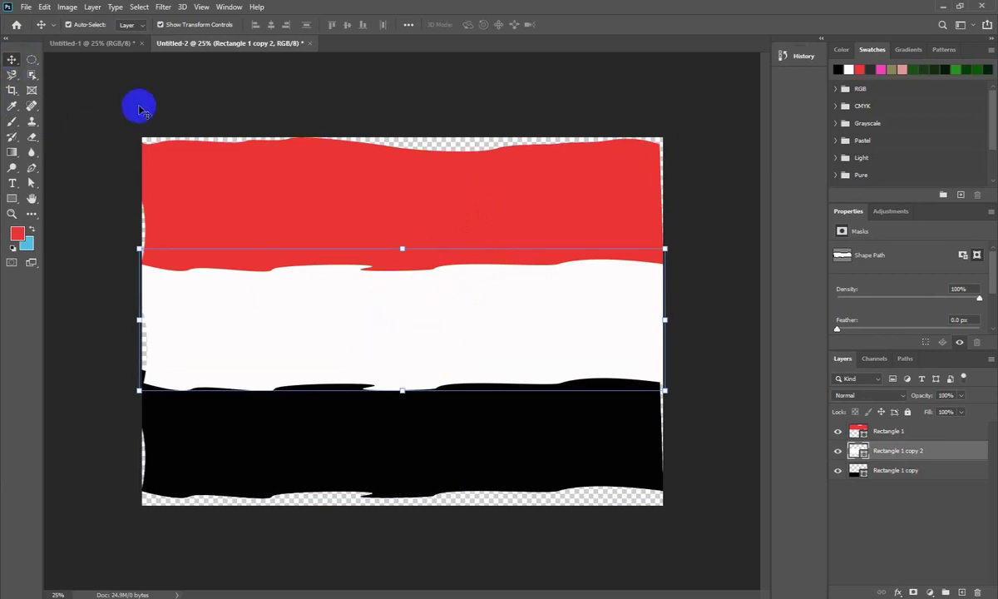
Open pngwing.com(241).png and drag its circular emblem into the Untitled-2 flag document.
left_click(26, 8)
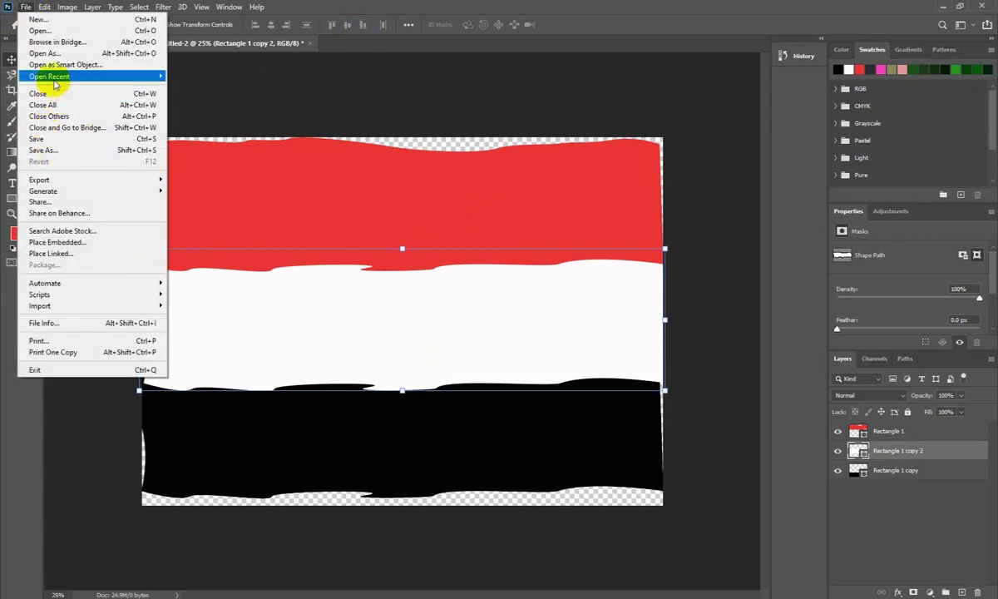
left_click(46, 31)
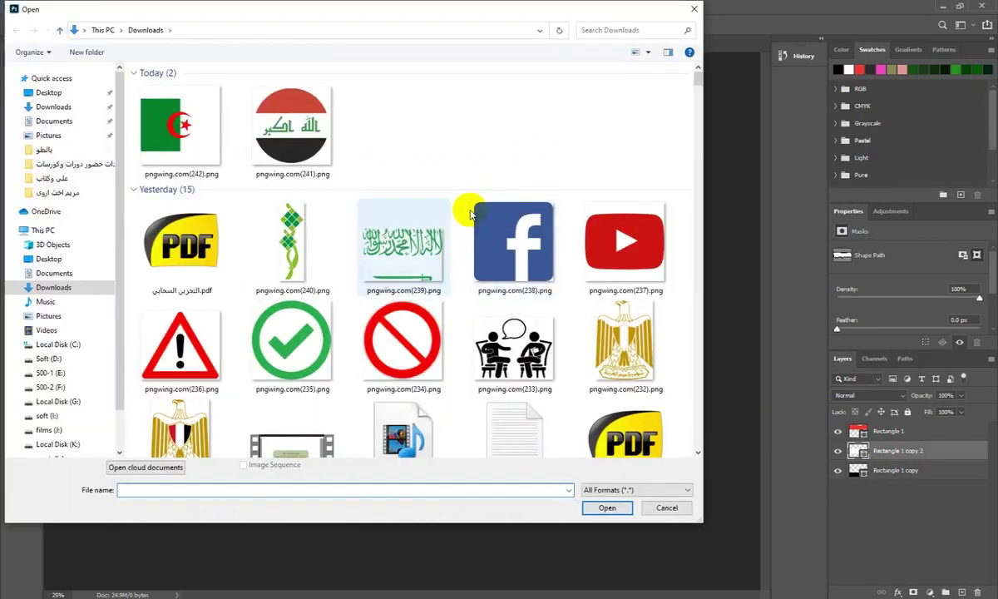
mouse_move(292, 125)
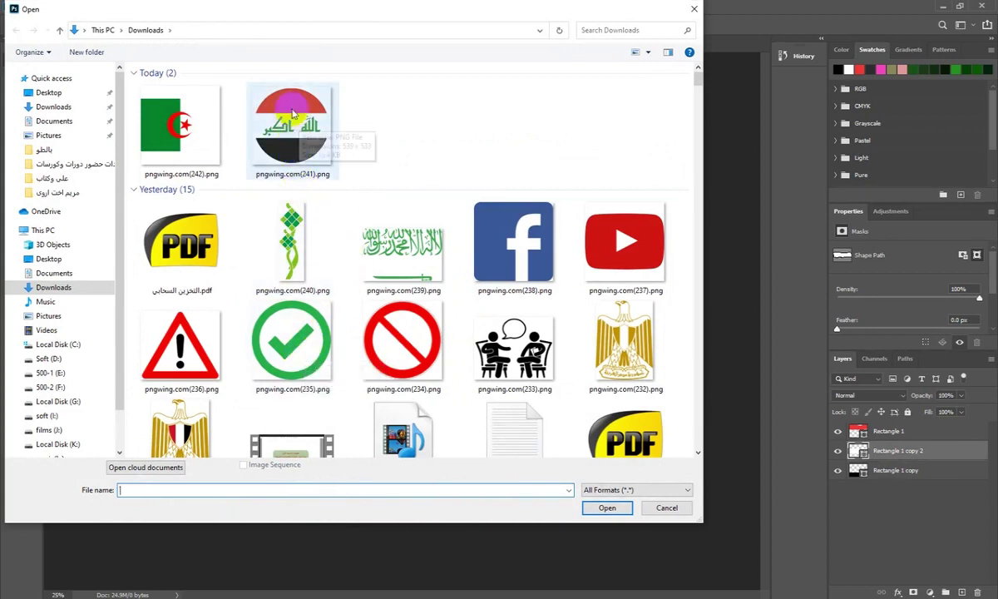
double_click(307, 137)
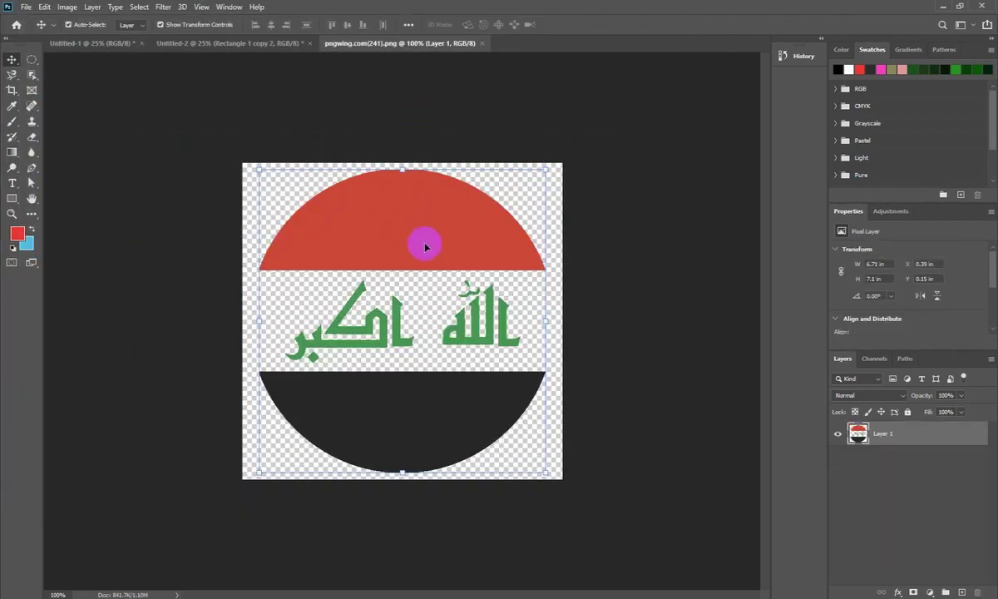
left_click_drag(513, 201, 517, 166)
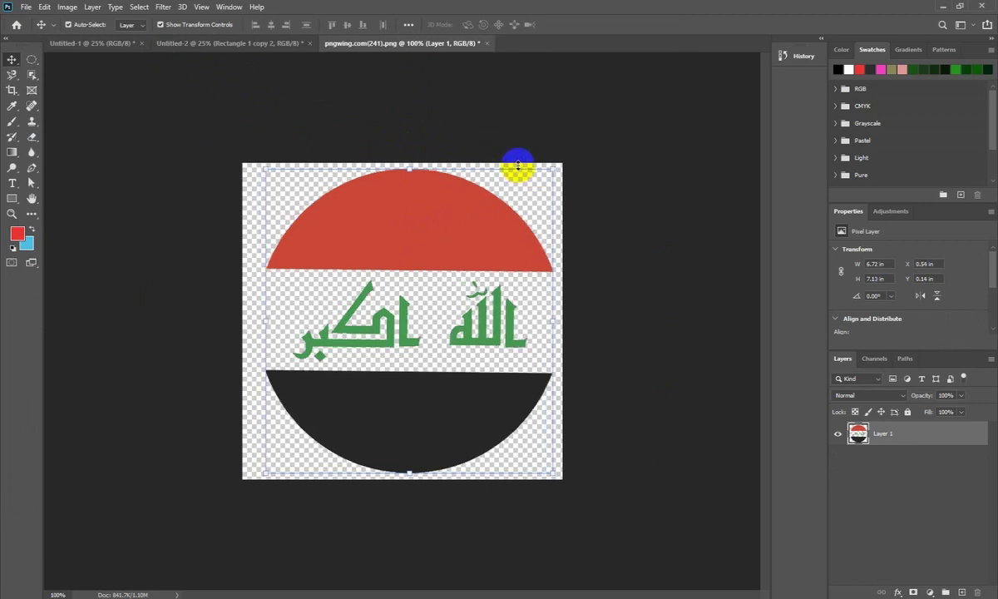
mouse_move(437, 183)
left_mouse_down()
mouse_move(433, 208)
mouse_move(430, 189)
mouse_move(293, 48)
mouse_move(413, 316)
left_mouse_up()
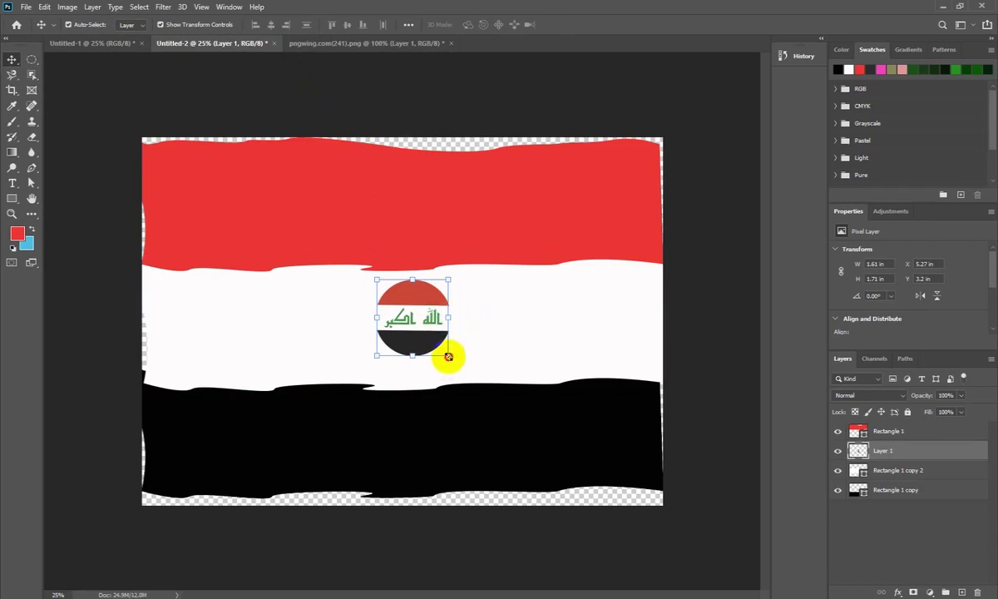
Scale the emblem up to 3.53 × 2.98 in and centre it on the white band.
key("ctrl+t")
left_click_drag(449, 355, 498, 391)
left_click_drag(376, 280, 343, 257)
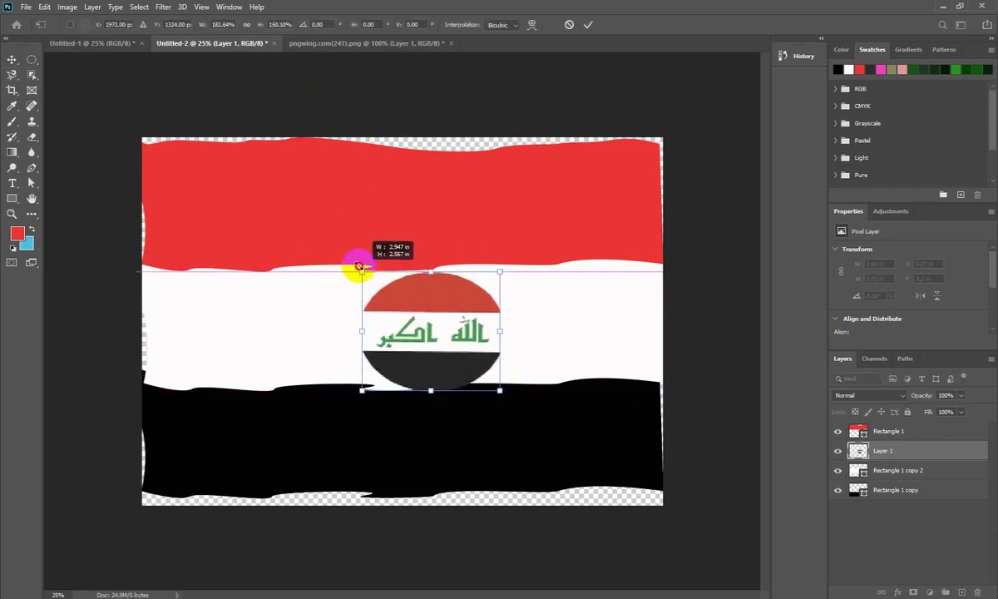
left_click_drag(435, 338, 420, 343)
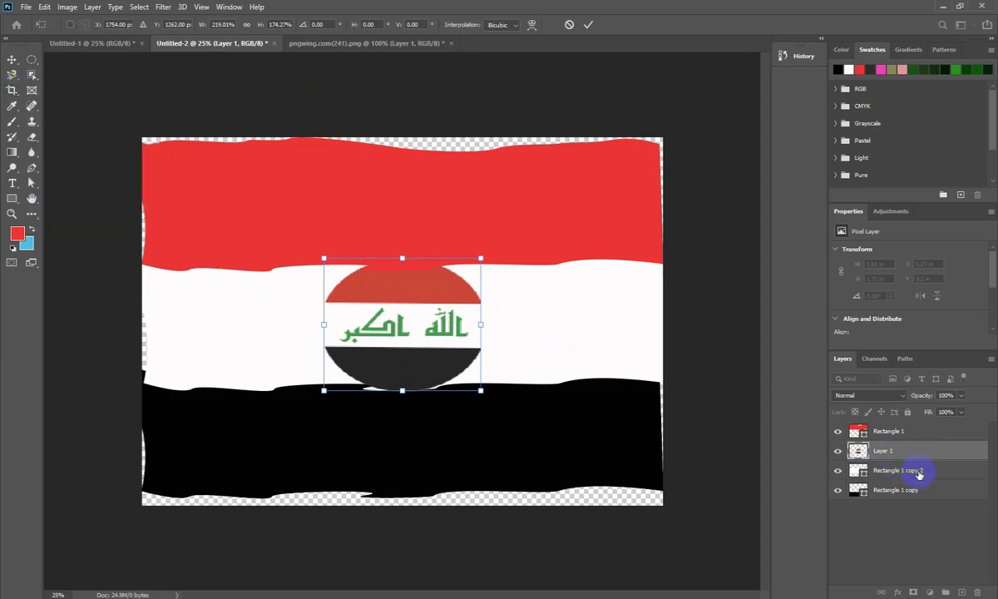
left_click(10, 91)
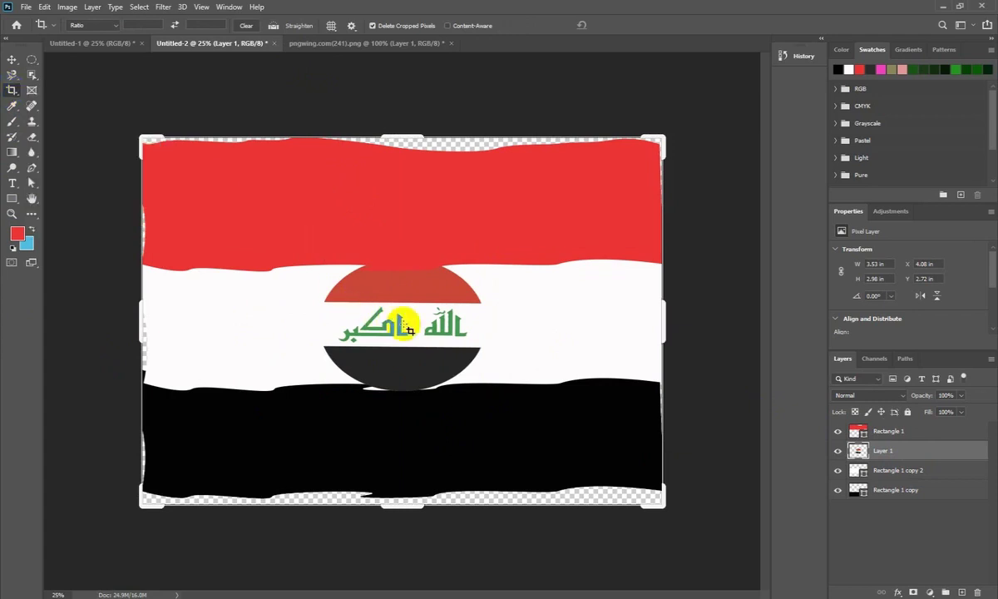
Crop the canvas to the narrow strip around the green Arabic script.
left_click(337, 295)
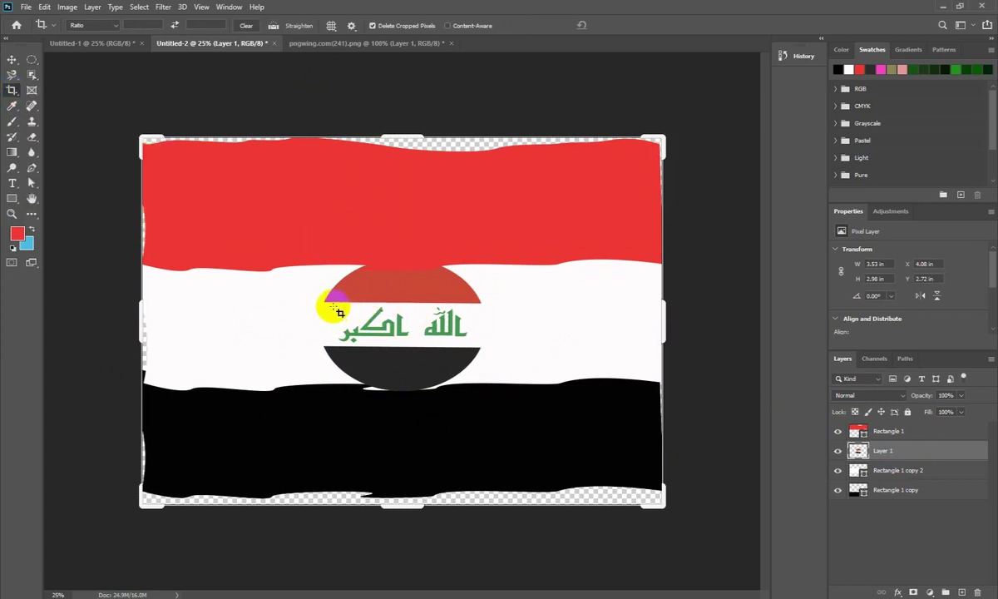
left_click_drag(336, 307, 471, 341)
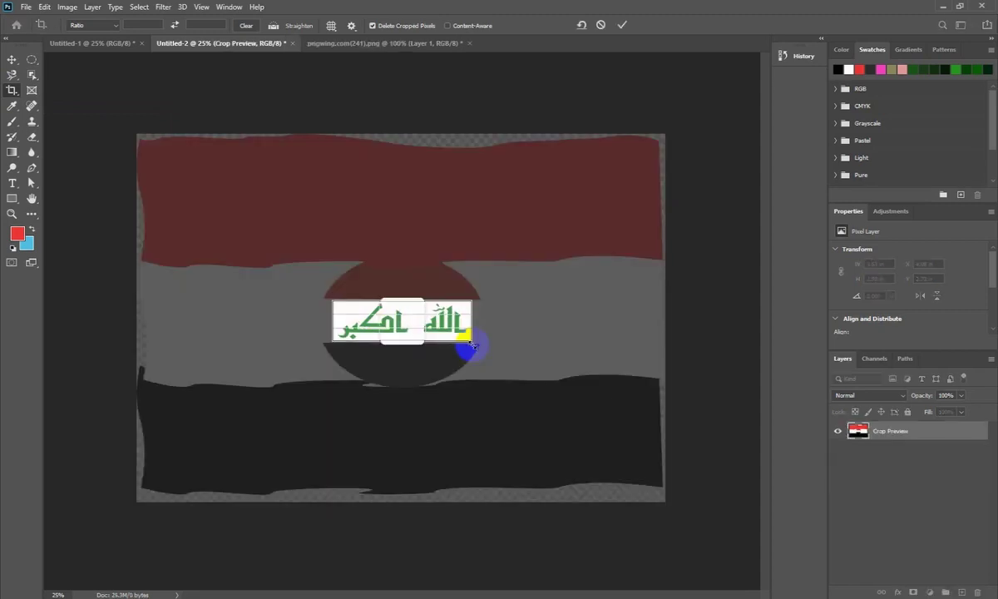
key("Return")
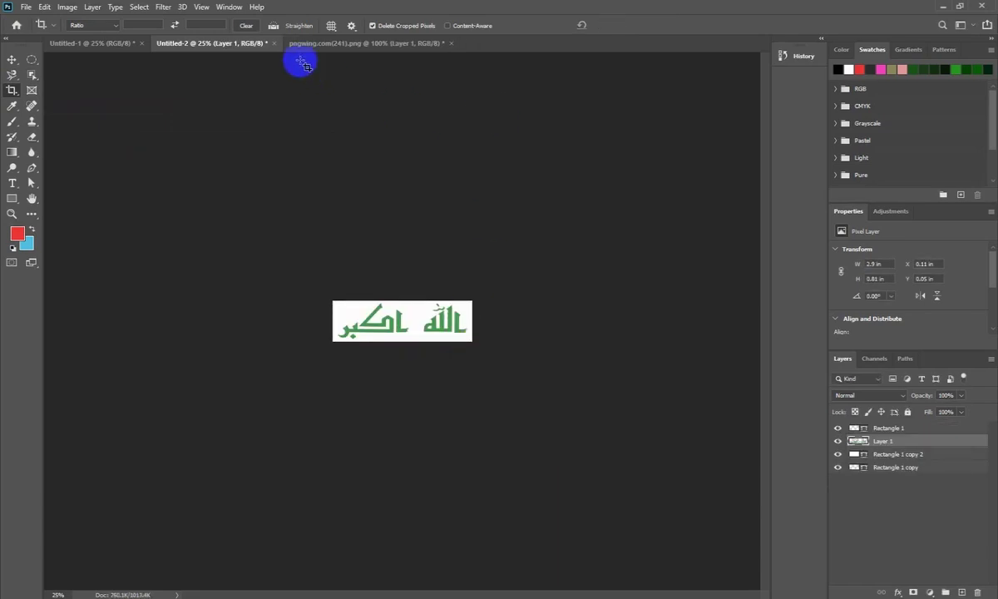
Undo the crop via Edit > Undo Crop, restoring the full flag with its emblem.
left_click(43, 8)
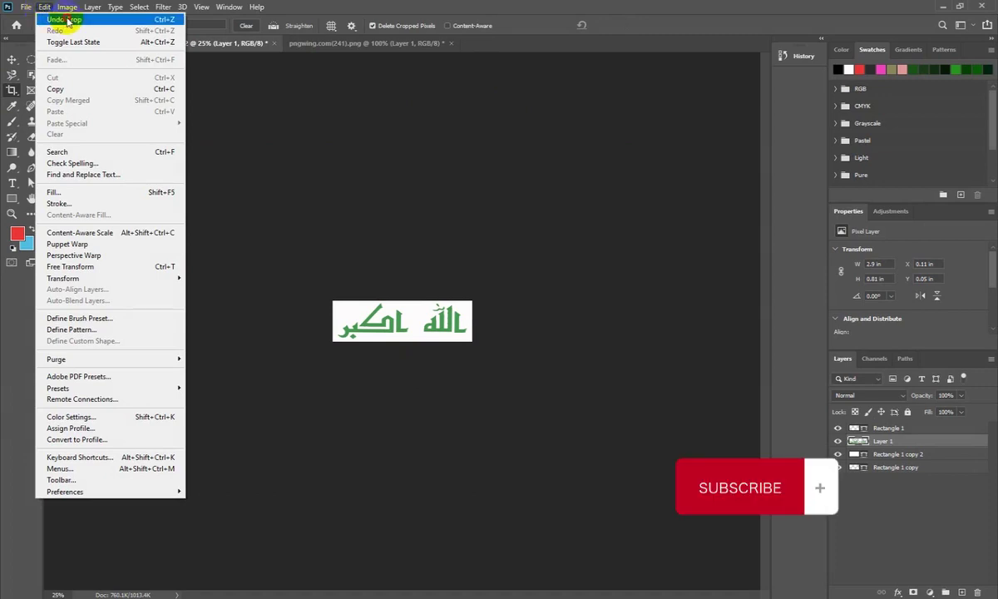
left_click(64, 19)
left_click(456, 346)
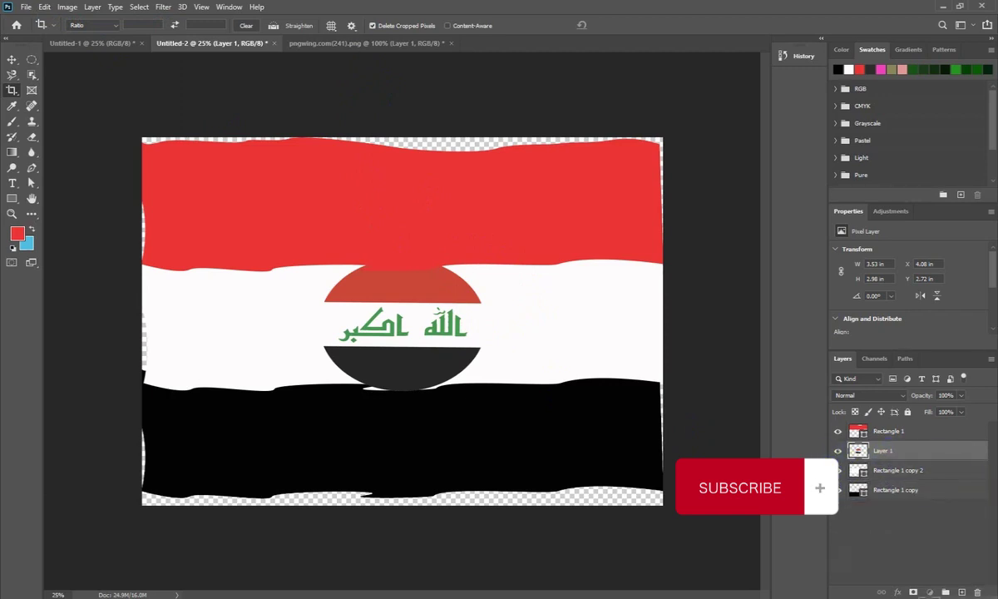
Delete the round emblem layer and crop the pngwing image to its white script stripe.
key("Delete")
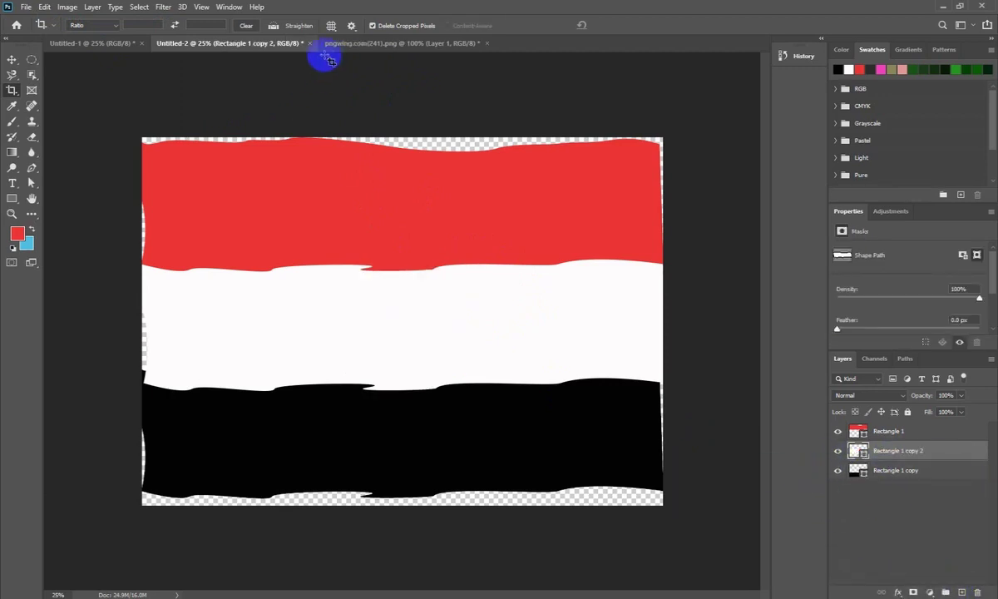
left_click(356, 42)
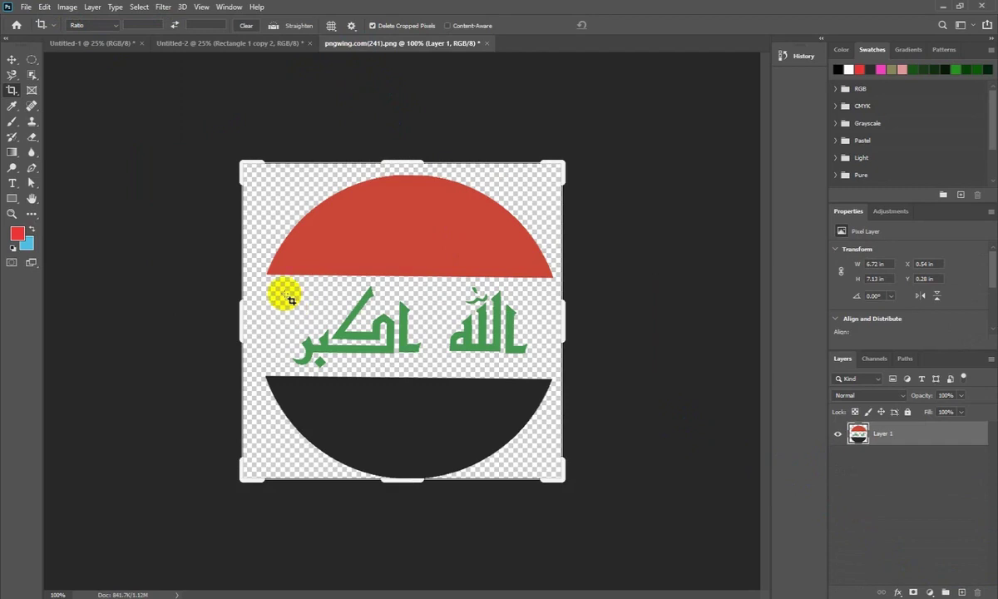
left_click_drag(265, 277, 535, 374)
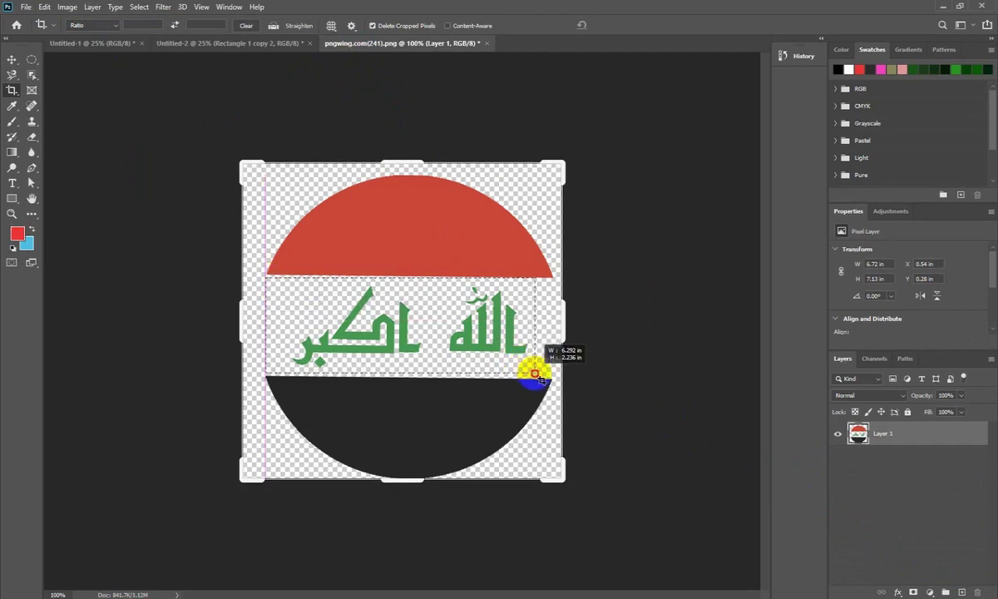
left_click_drag(534, 373, 546, 375)
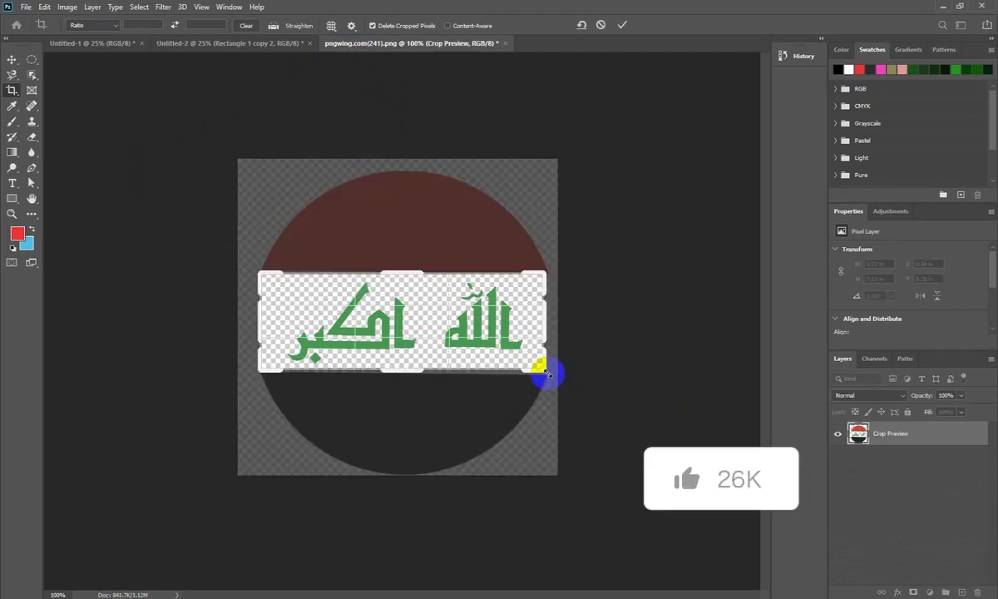
key("Return")
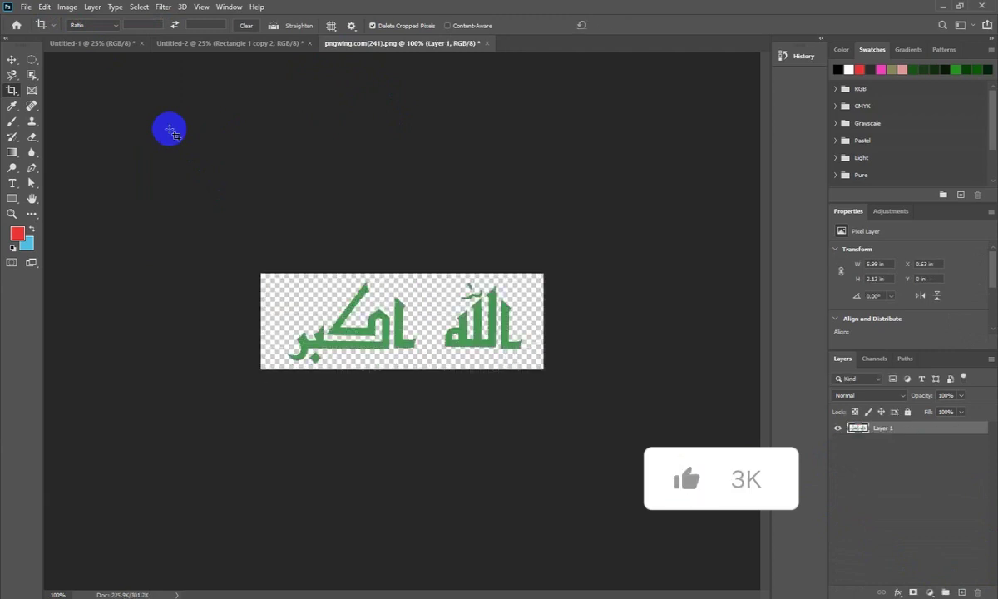
Move the cropped Allahu Akbar script layer into the Untitled-2 flag document.
left_click(12, 59)
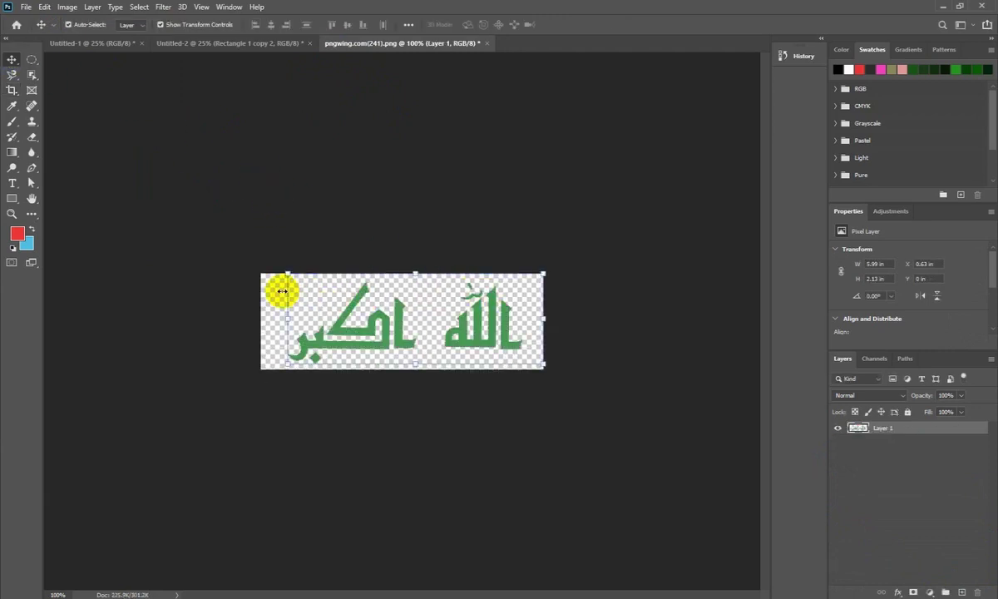
left_click_drag(372, 294, 368, 278)
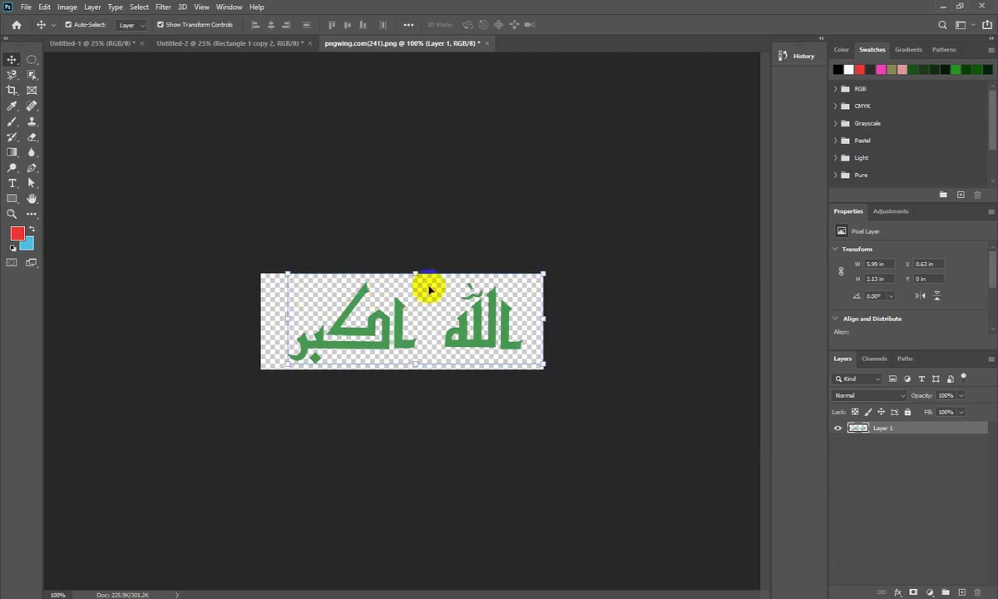
left_click(519, 289)
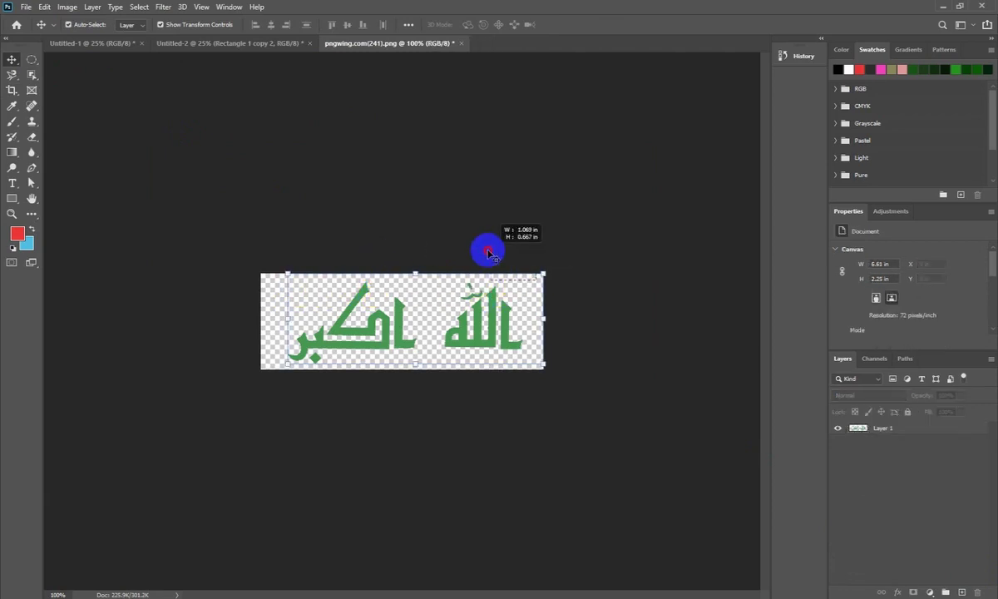
mouse_move(520, 288)
left_mouse_down()
mouse_move(483, 255)
mouse_move(508, 296)
left_mouse_up()
key("ctrl+t")
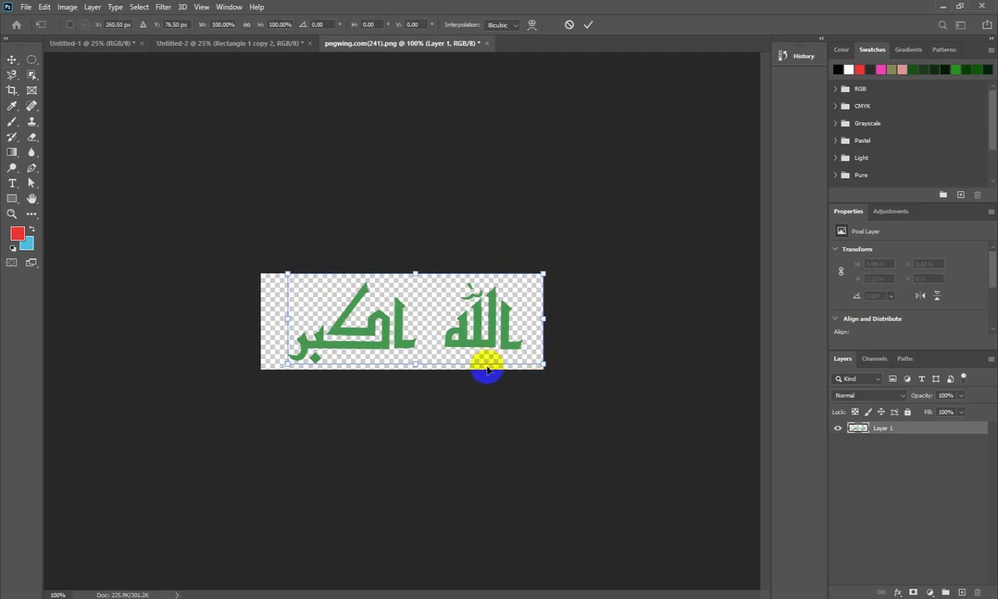
key("Return")
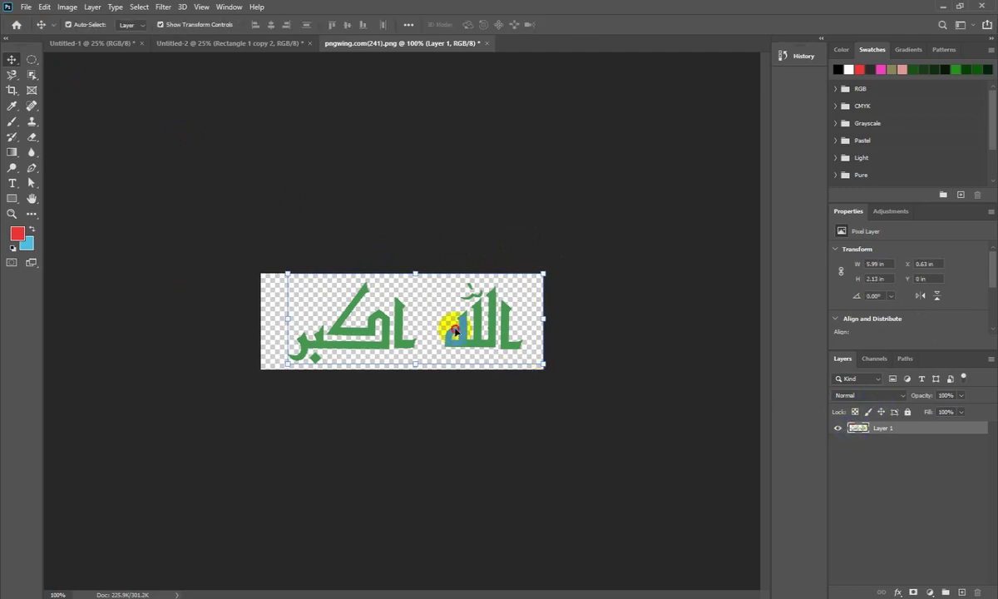
mouse_move(446, 326)
left_mouse_down()
mouse_move(385, 172)
mouse_move(339, 202)
mouse_move(407, 318)
left_mouse_up()
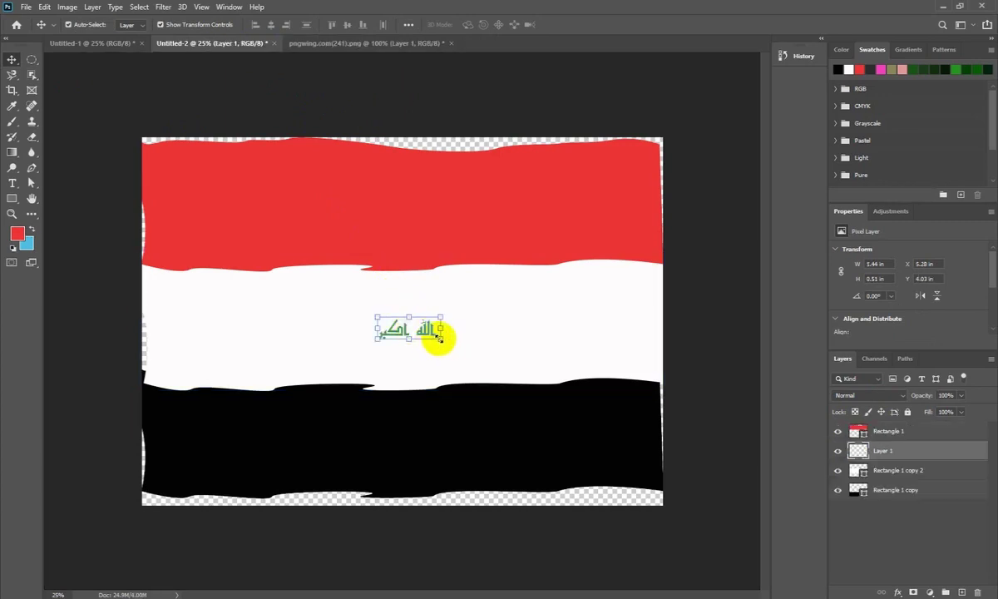
Scale the Allahu Akbar script down to fit the white band, centre it, and commit the transform.
left_click_drag(442, 339, 481, 380)
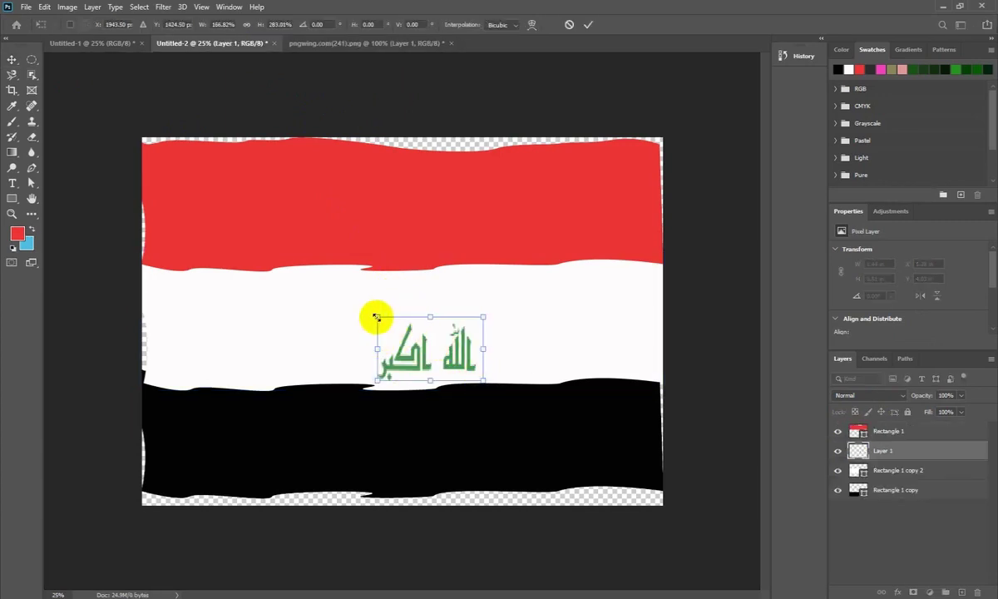
mouse_move(376, 317)
left_mouse_down()
mouse_move(346, 298)
mouse_move(319, 310)
left_mouse_up()
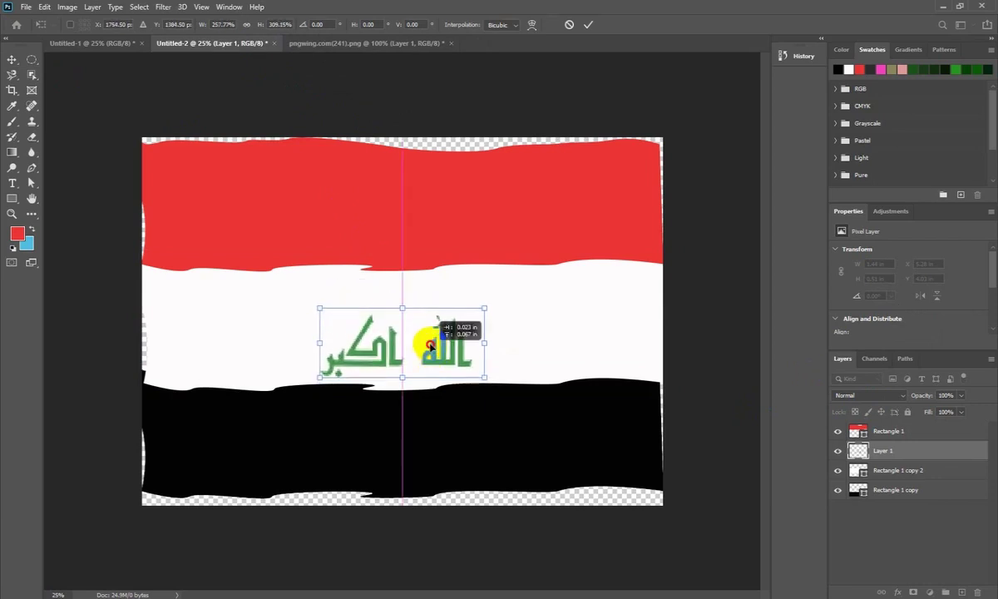
mouse_move(428, 359)
left_mouse_down()
mouse_move(425, 333)
mouse_move(463, 339)
left_mouse_up()
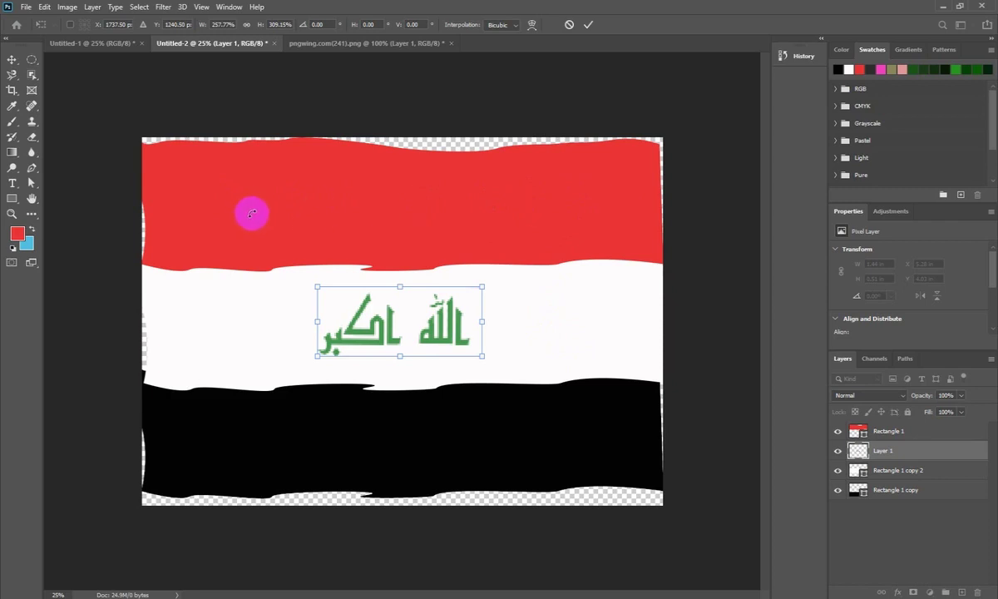
left_click(10, 57)
left_click(580, 205)
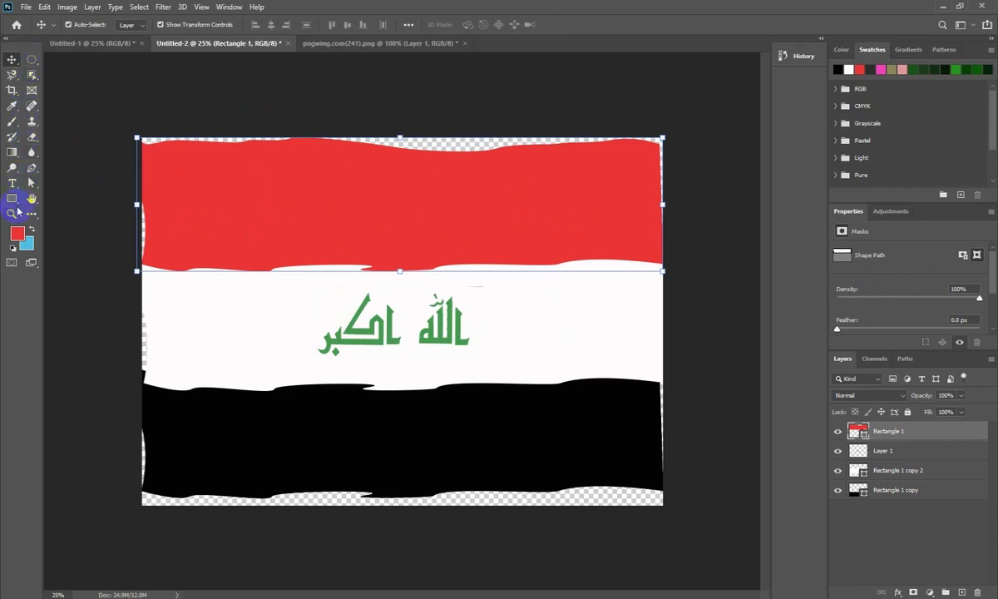
Switch the top red band's shape fill from solid colour to Gradient.
left_click(12, 201)
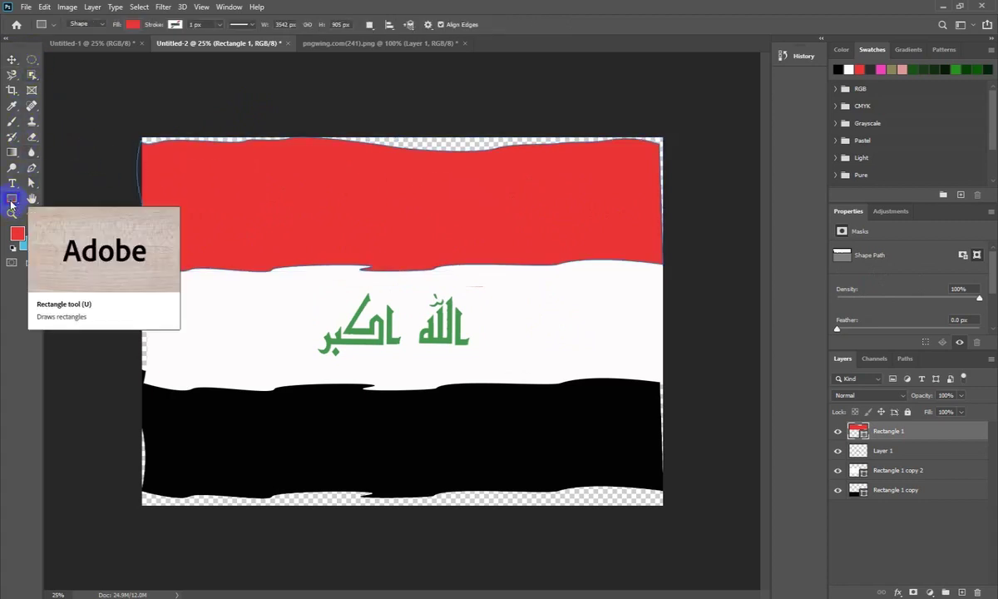
left_click(434, 194)
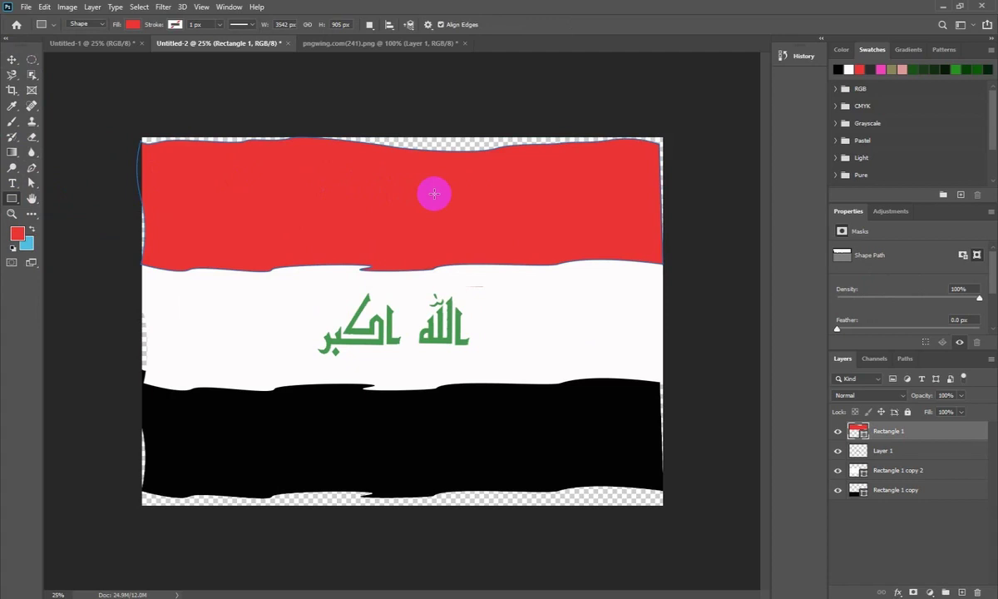
left_click(133, 25)
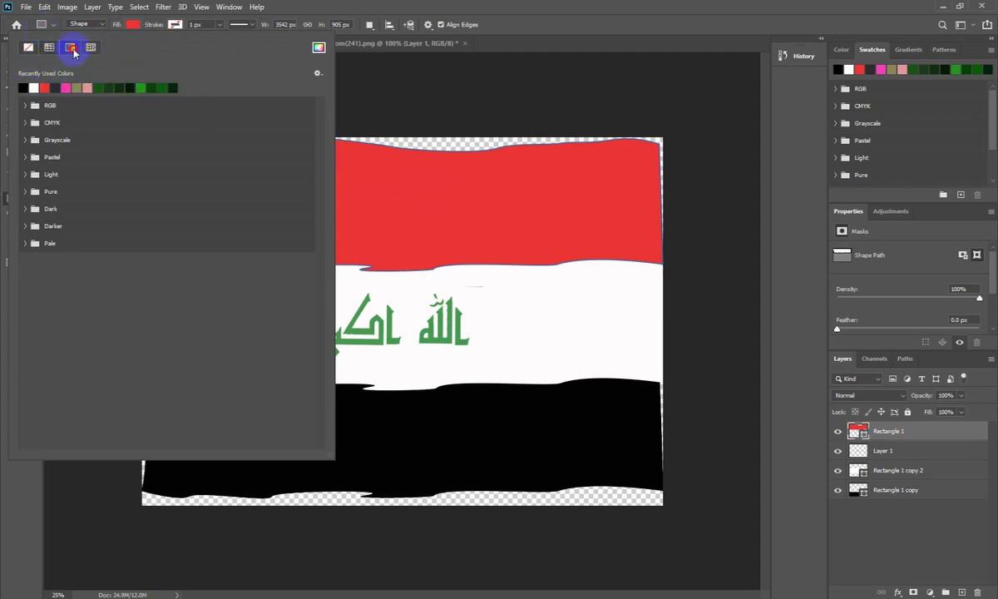
left_click(71, 48)
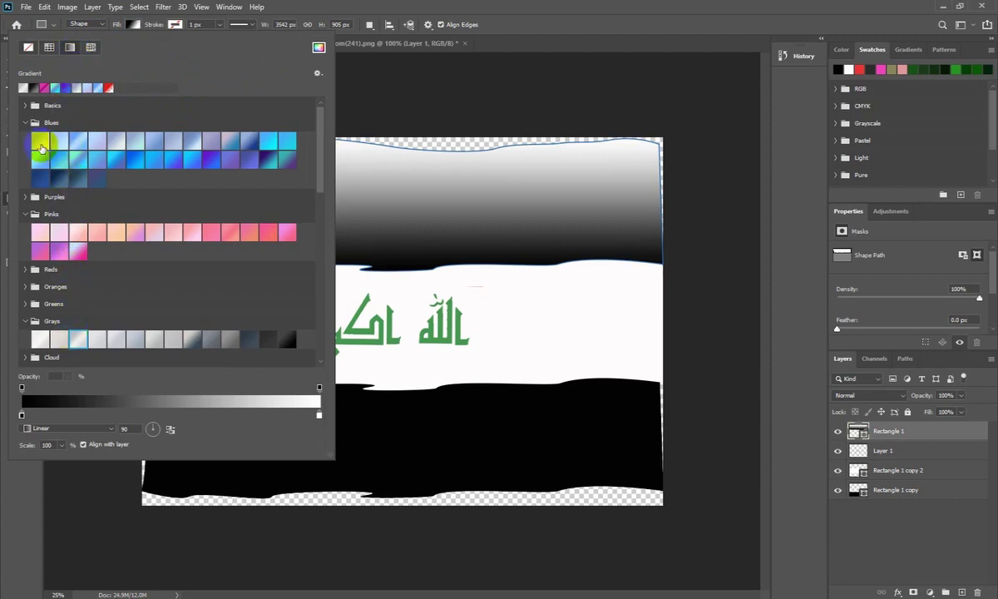
Collapse the Blues, Pinks, Grays and Iridescent gradient preset folders.
left_click(28, 125)
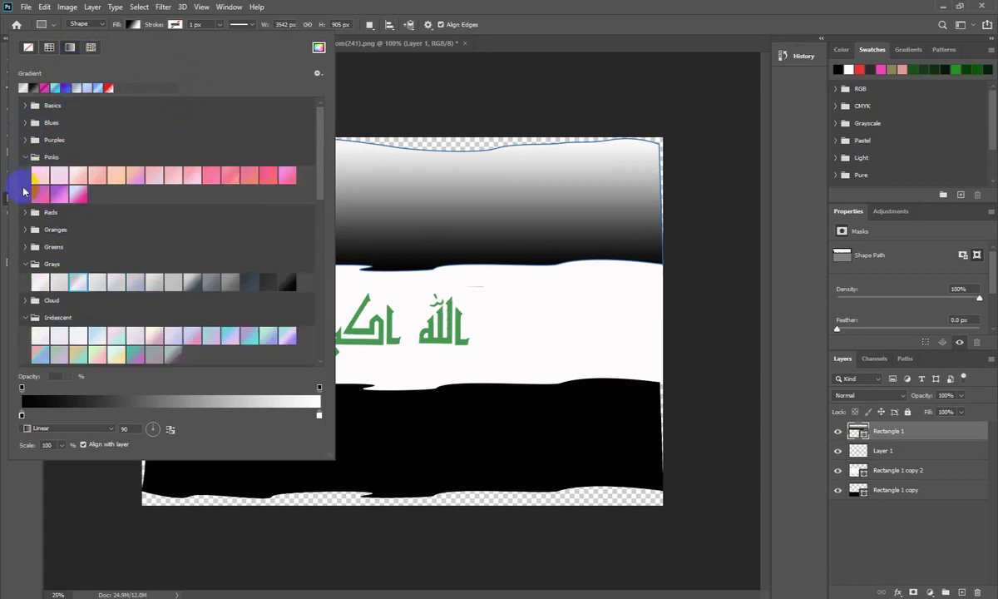
left_click(25, 161)
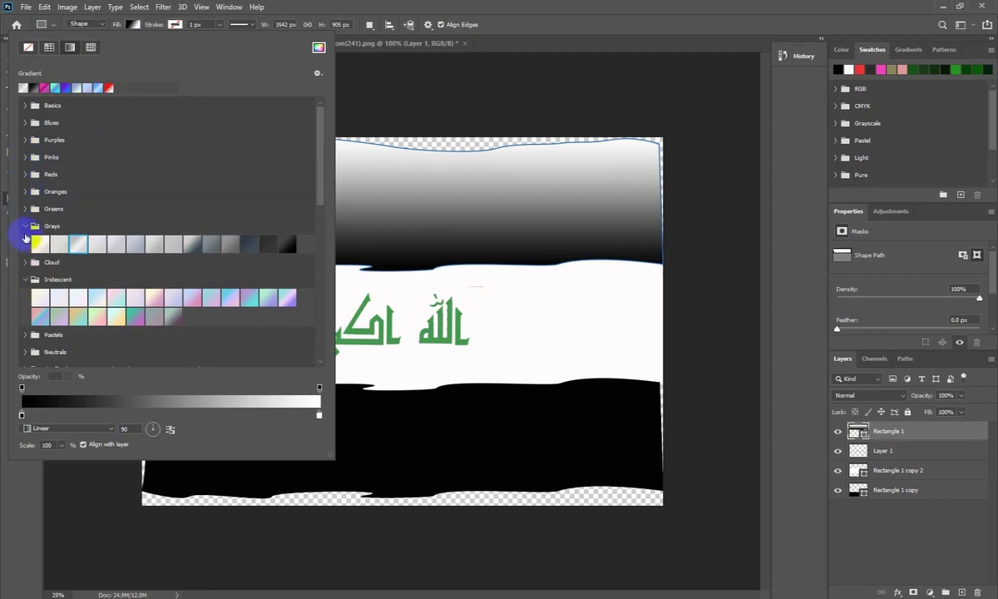
left_click(25, 226)
left_click(25, 260)
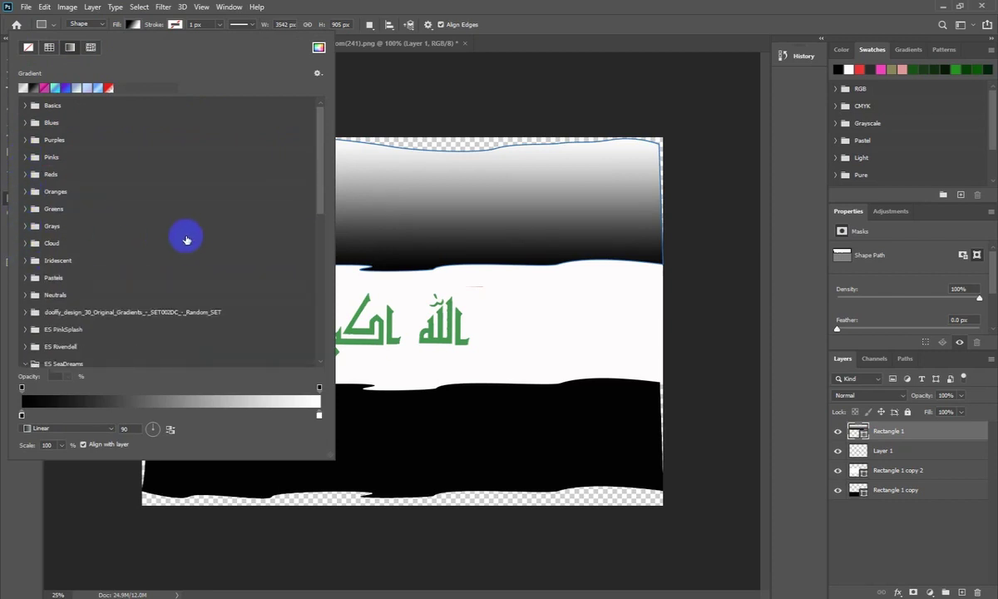
scroll(200, 228, "down", 2)
scroll(200, 231, "down", 2)
scroll(200, 230, "down", 3)
scroll(201, 223, "down", 2)
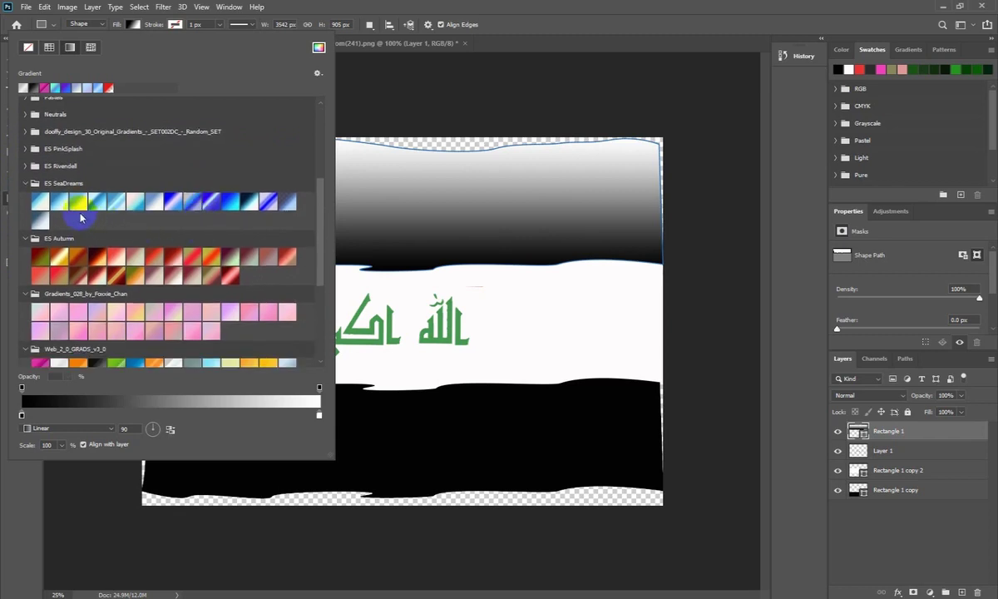
Collapse the ES SeaDreams, ES Autumn, Foxxie_Chan and Web_2_0 folders, then open the Gradient Editor.
left_click(25, 185)
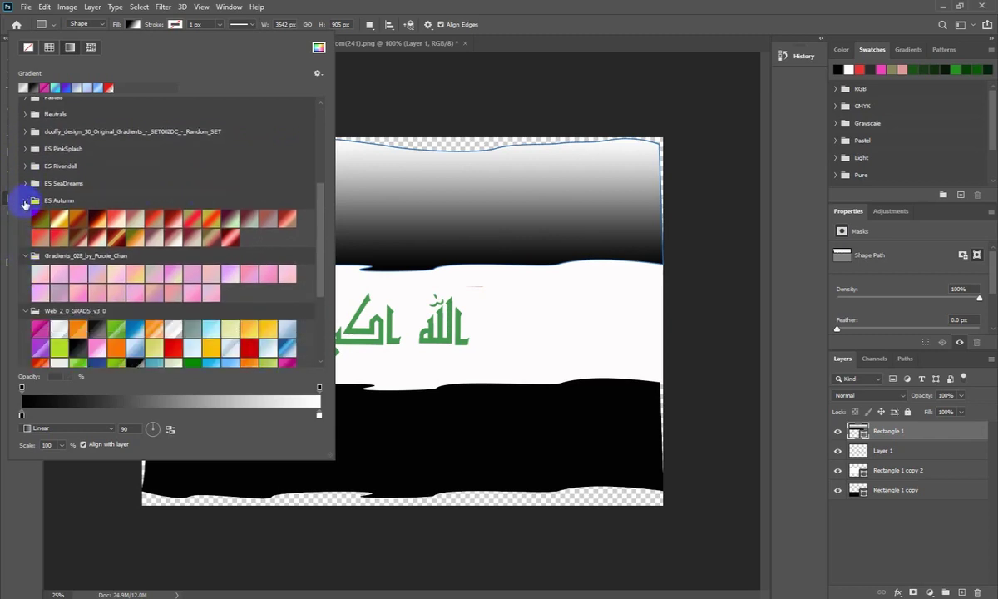
left_click(25, 200)
left_click(24, 217)
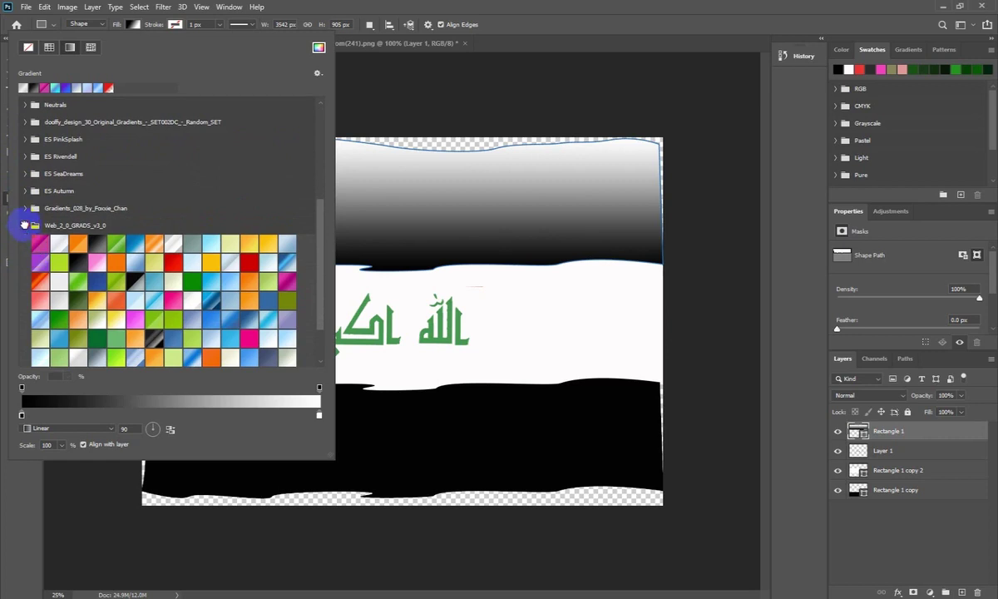
left_click(25, 225)
left_click_drag(319, 237, 326, 111)
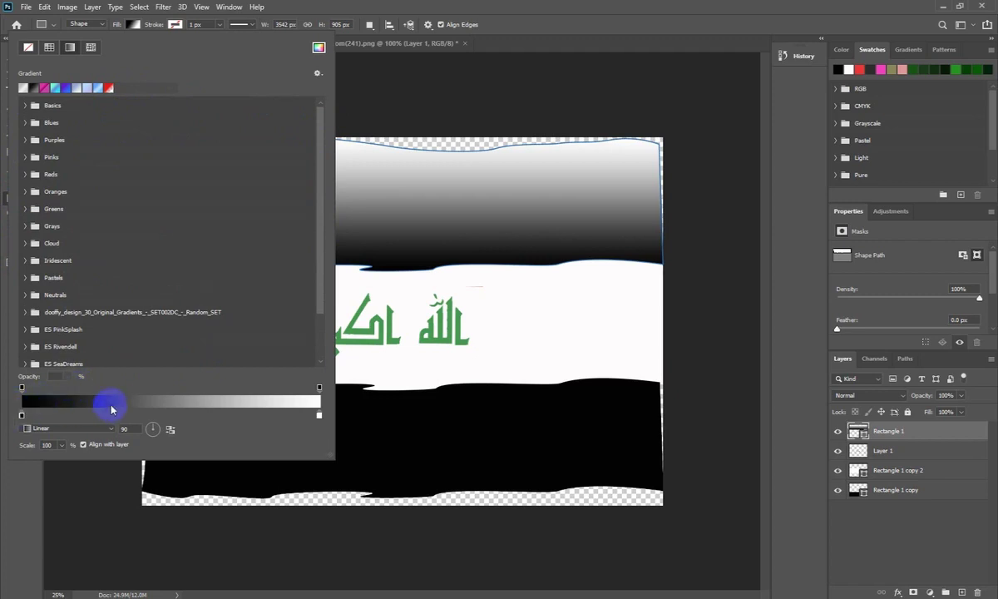
left_click(111, 406)
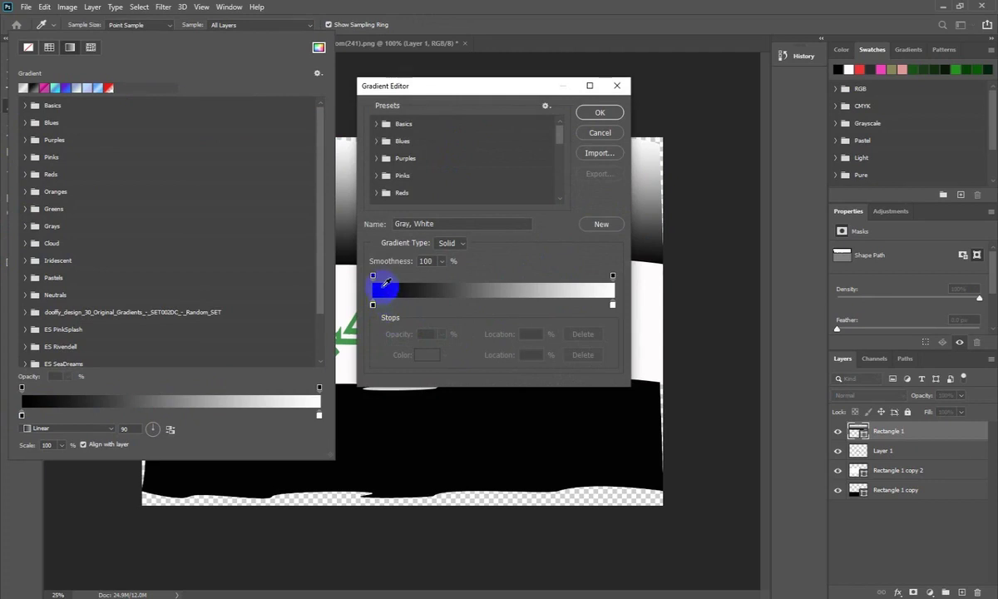
Set both the left and right gradient stops to the same red.
left_click(611, 291)
left_click(373, 305)
left_click(425, 353)
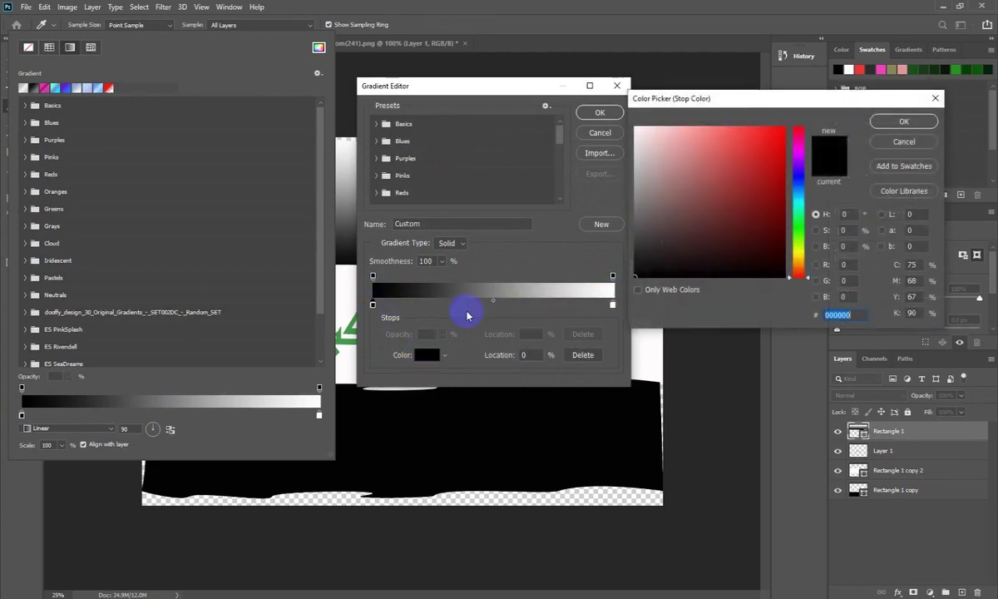
left_click(783, 129)
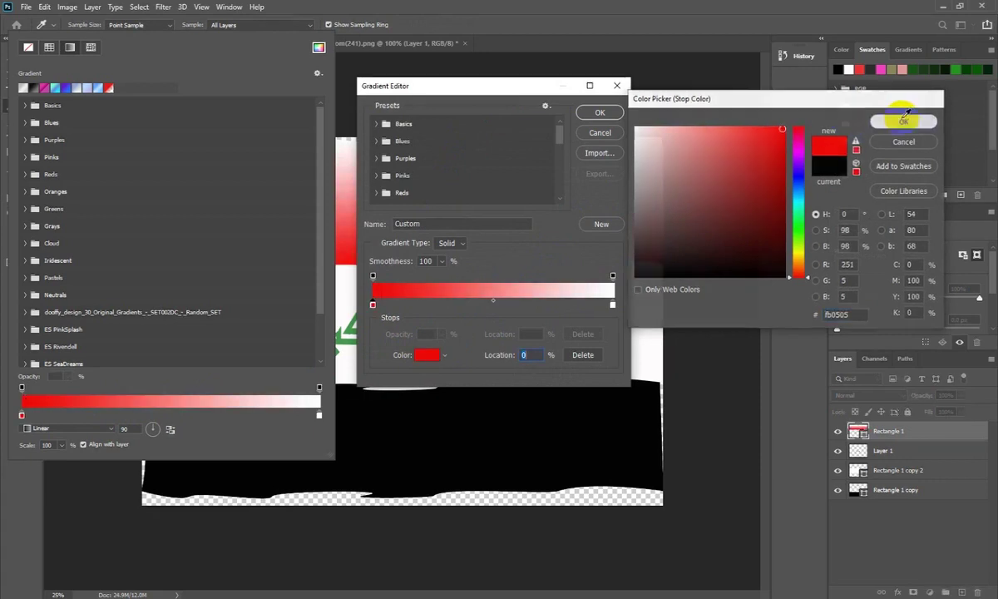
left_click(902, 121)
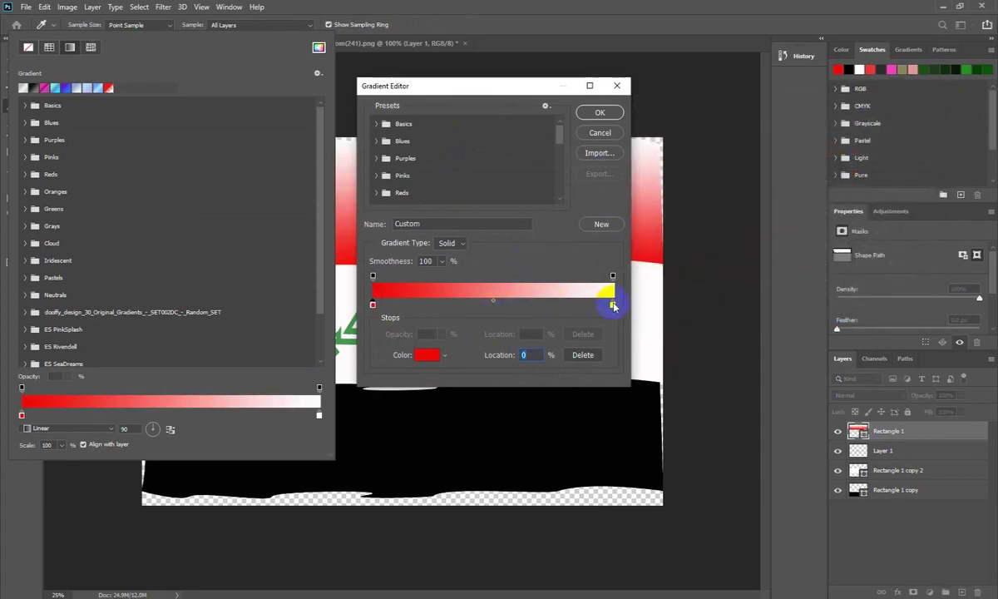
left_click(613, 305)
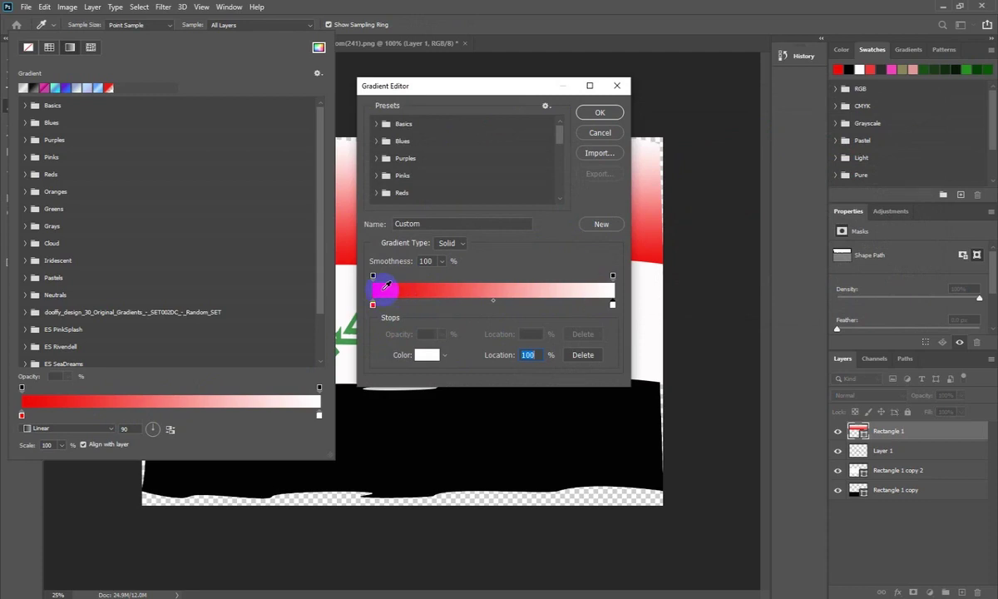
left_click(380, 289)
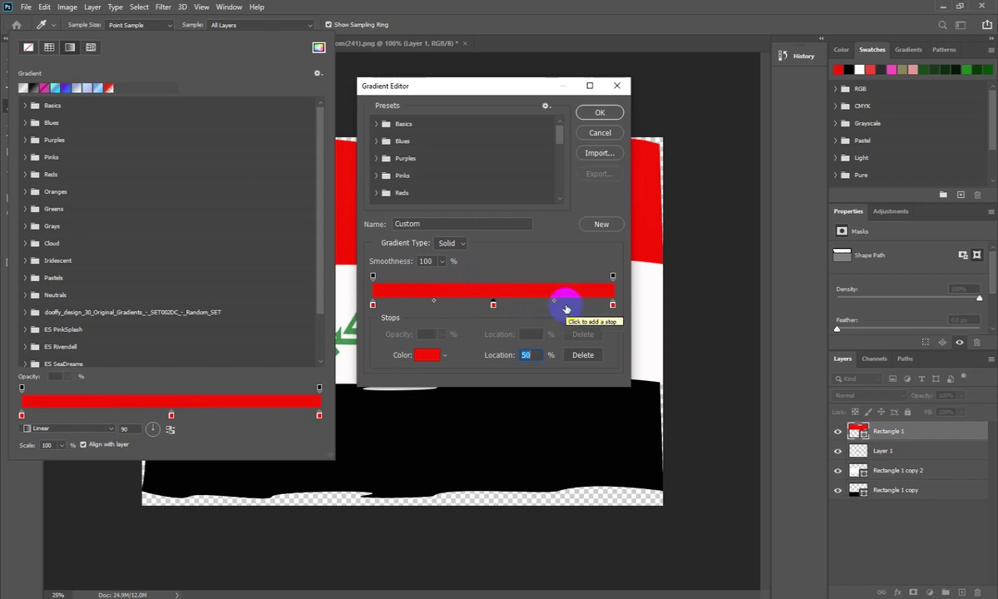
Add a gradient stop coloured as a light pink-red highlight.
left_click(562, 306)
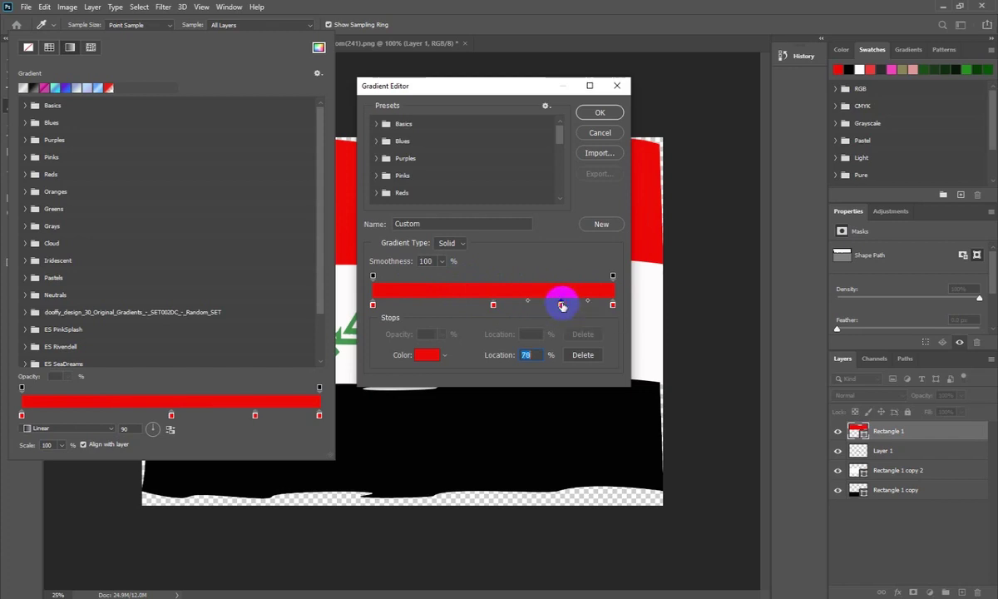
left_click(423, 352)
left_click_drag(773, 140, 739, 152)
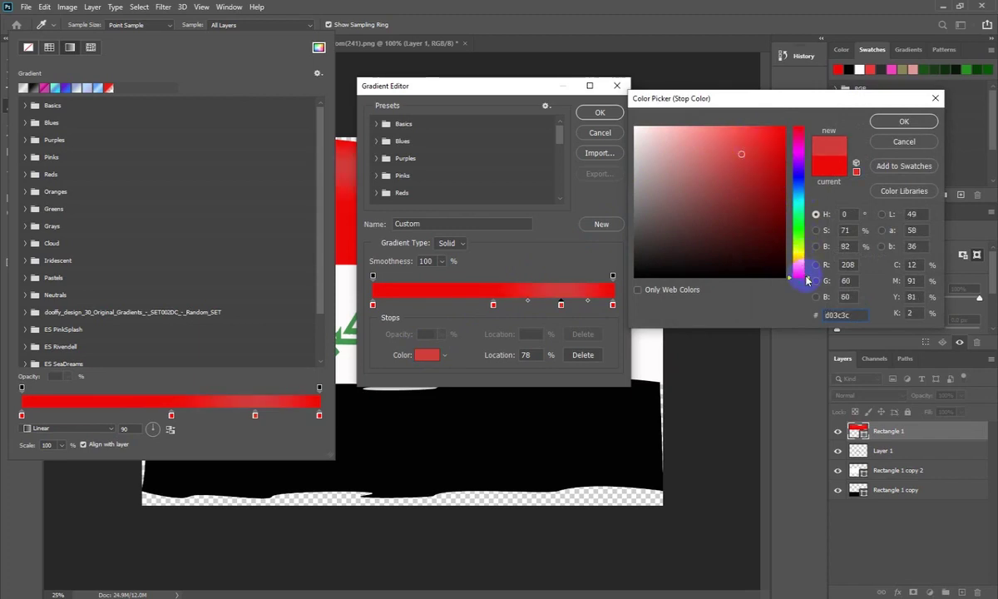
left_click_drag(807, 276, 808, 272)
left_click_drag(764, 150, 776, 130)
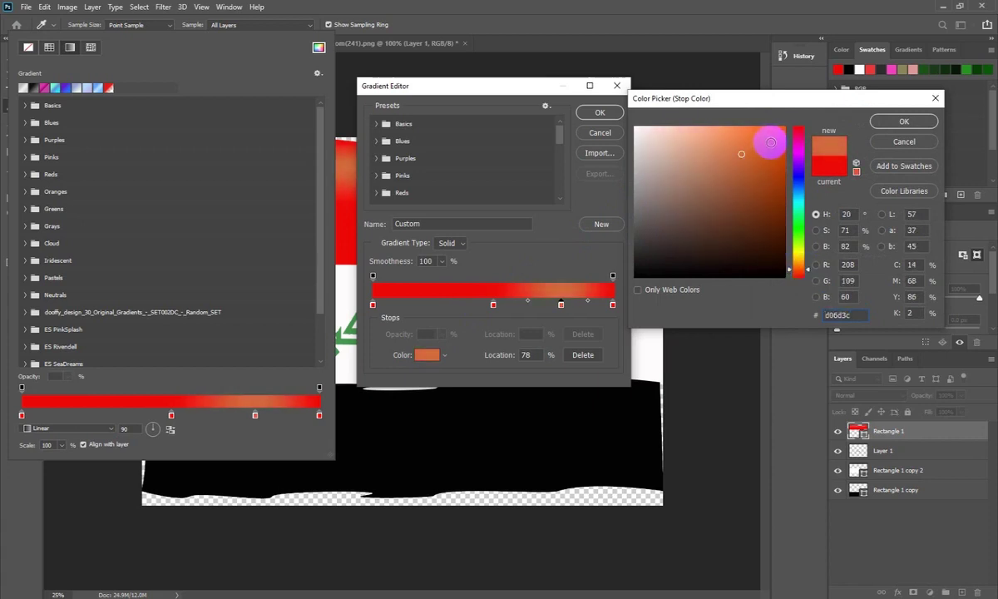
left_click(776, 165)
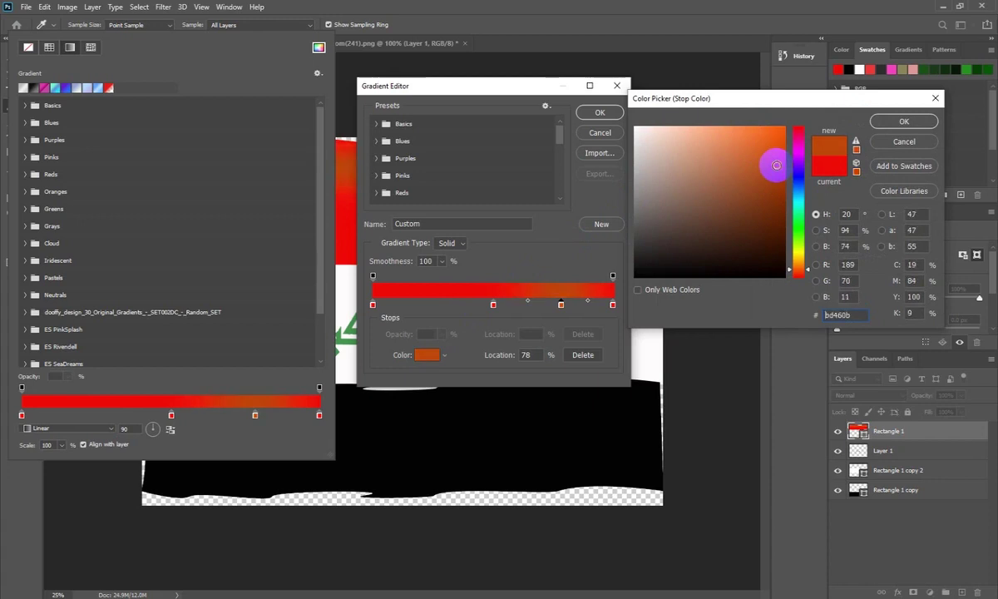
left_click(800, 131)
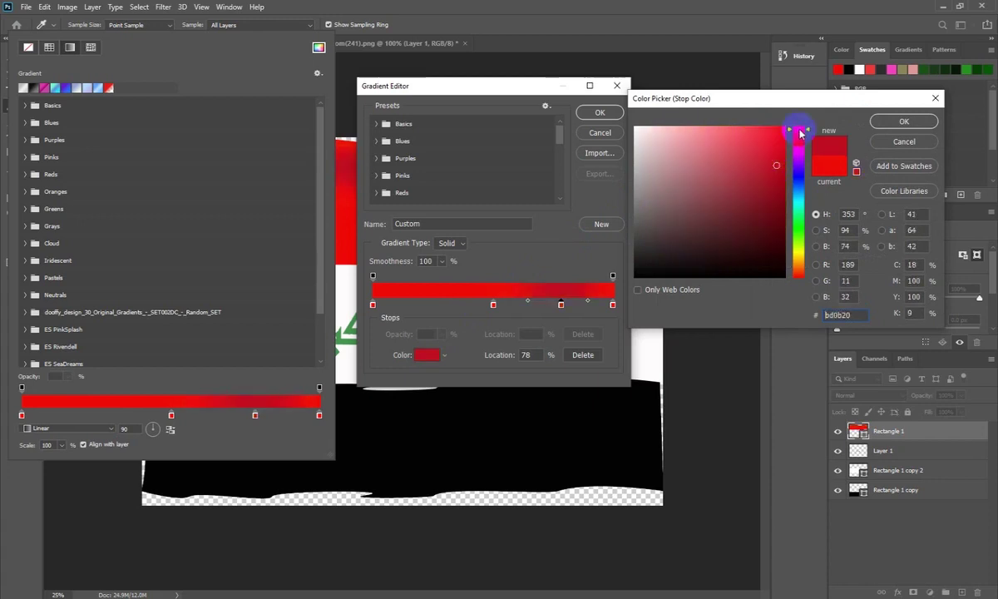
left_click(751, 161)
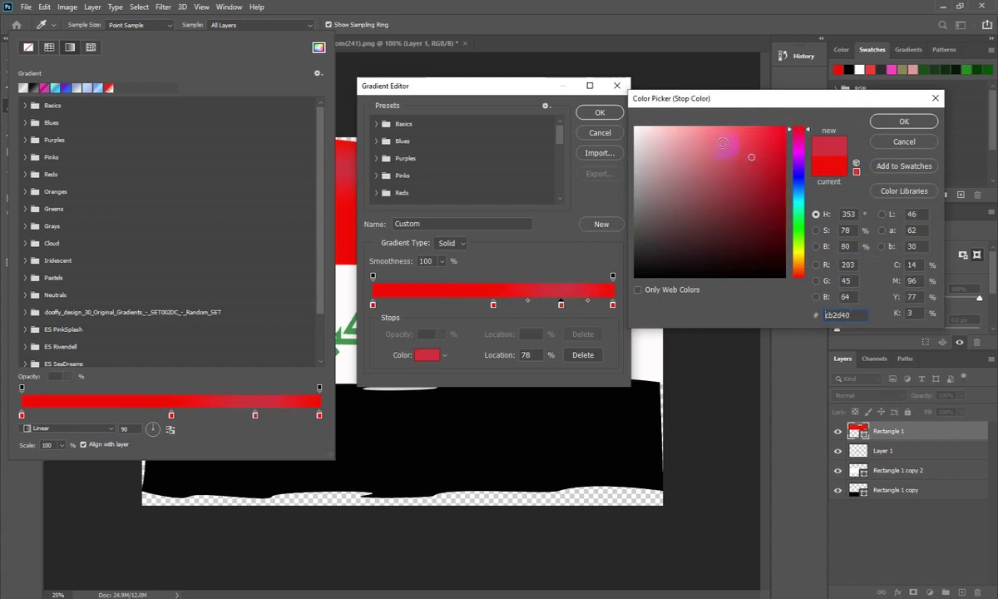
left_click(726, 141)
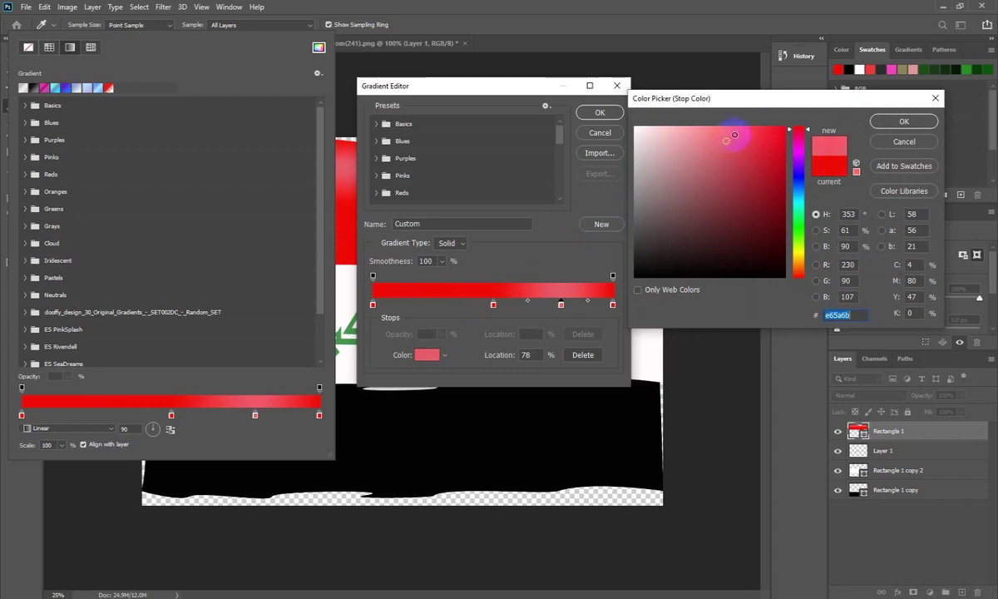
left_click(734, 134)
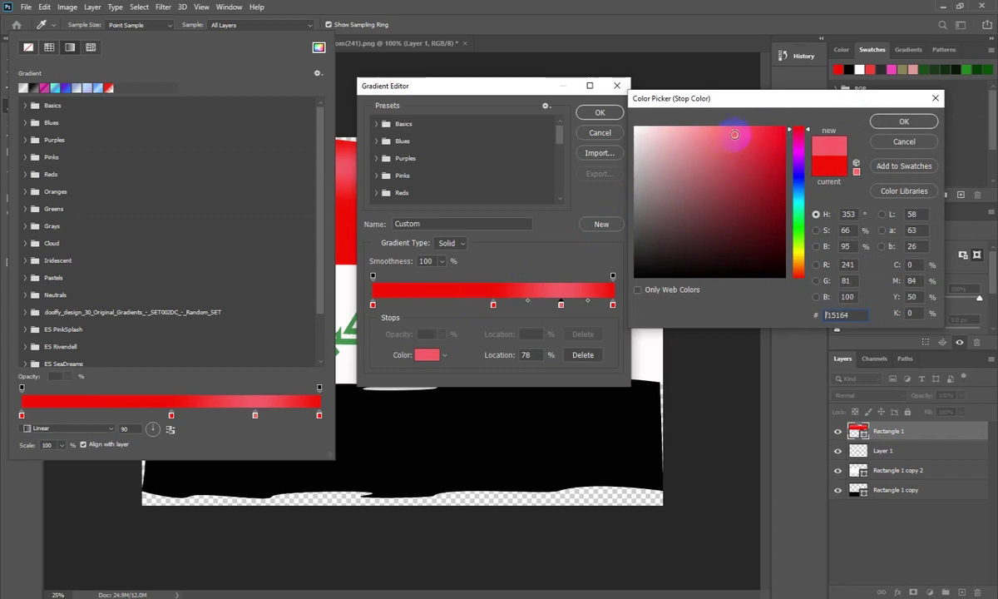
left_click(904, 121)
Add another stop near 28%, accept the glossy red gradient, and angle it at 116°.
left_click(439, 301)
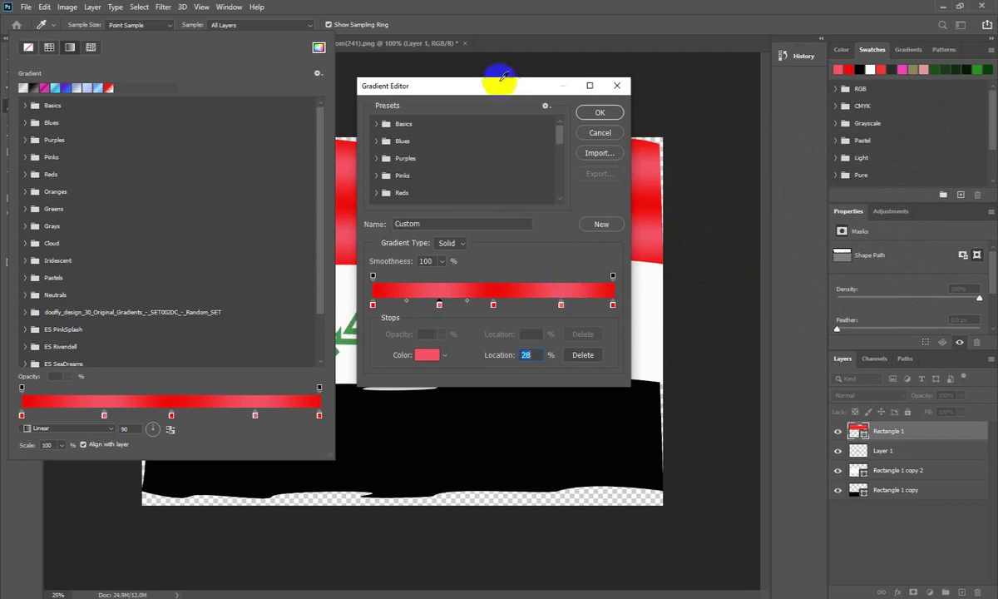
mouse_move(496, 86)
left_mouse_down()
mouse_move(883, 118)
mouse_move(737, 69)
left_mouse_up()
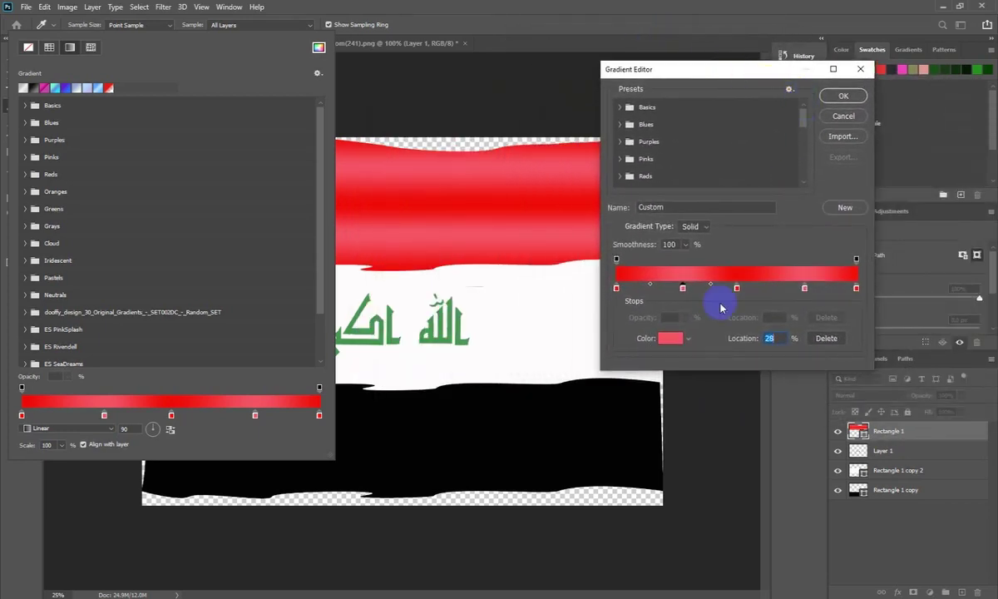
left_click_drag(619, 256, 517, 194)
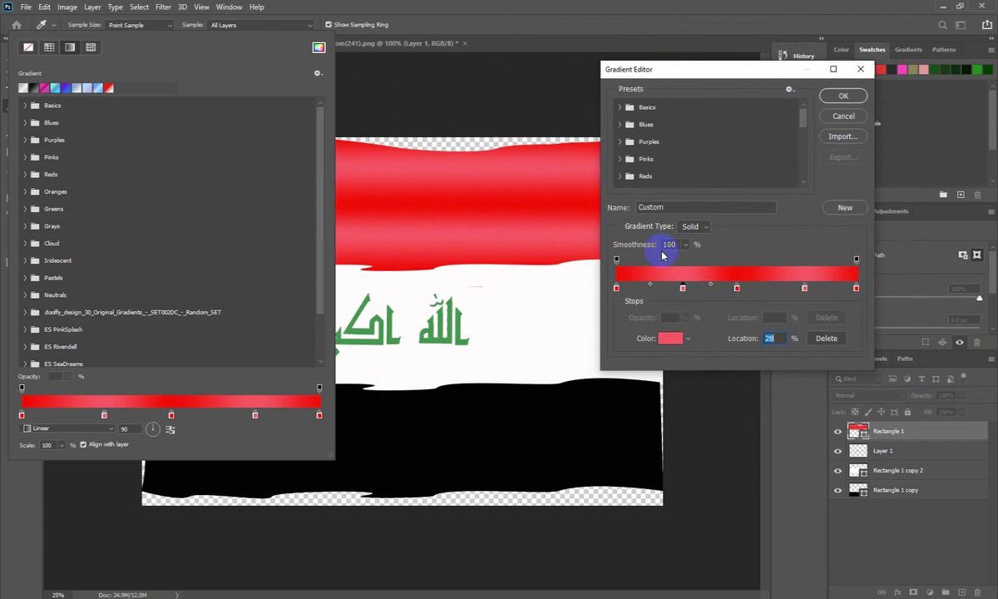
left_click(850, 96)
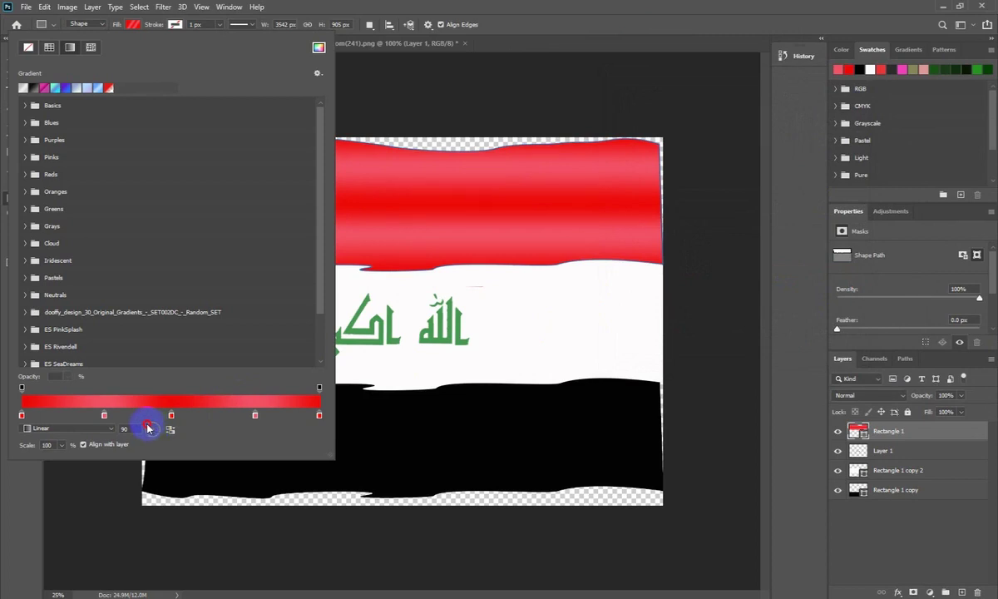
left_click_drag(150, 427, 165, 464)
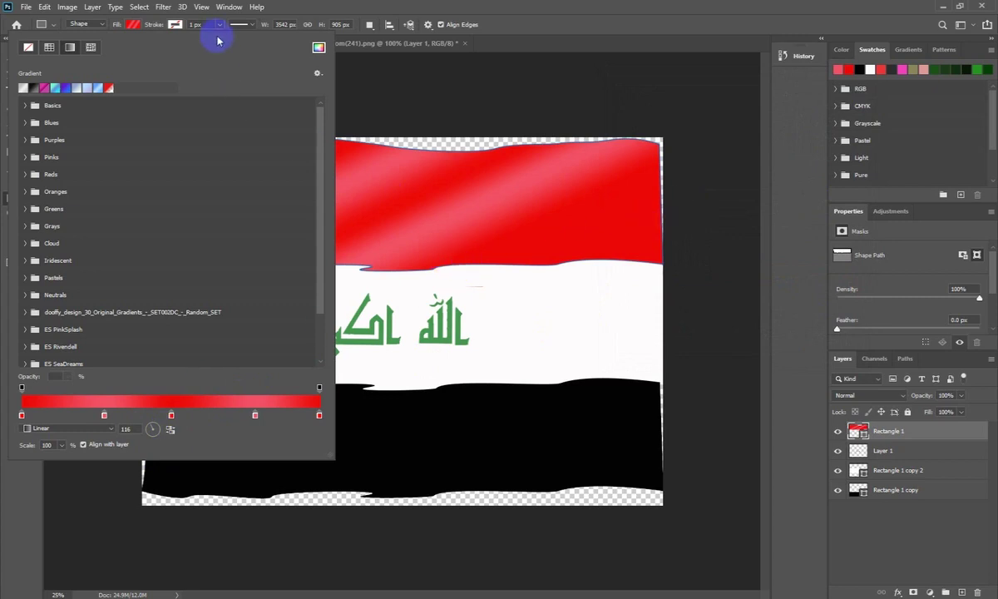
left_click(136, 25)
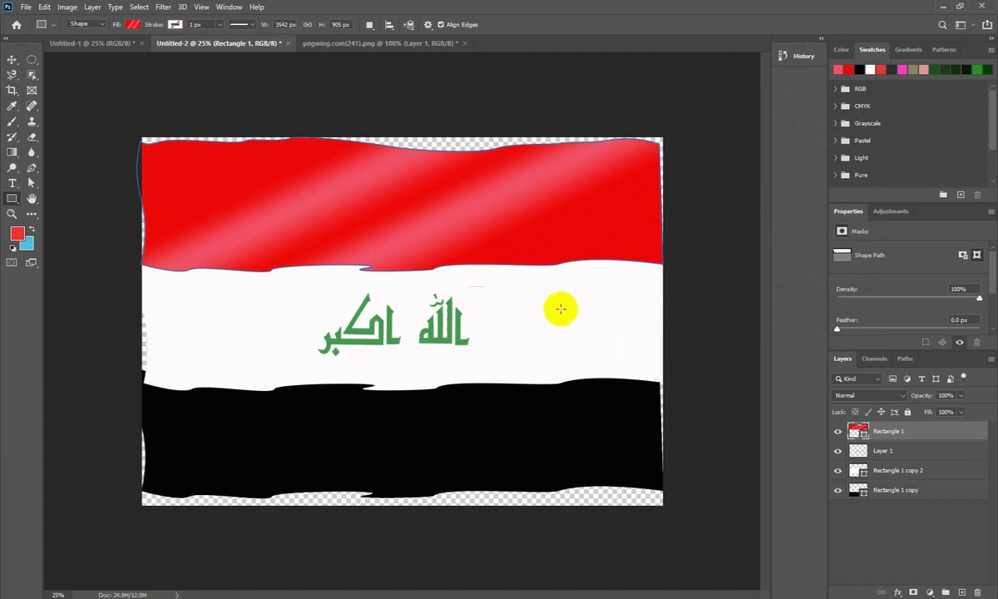
Select the Rectangle 1 copy black band and switch its fill to a gradient.
left_click(11, 58)
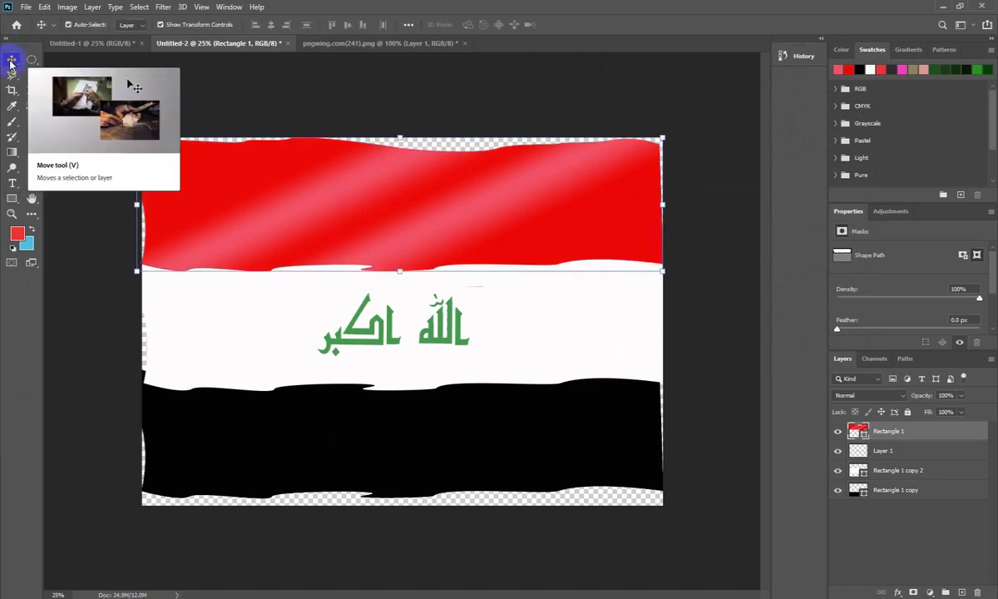
left_click(505, 422)
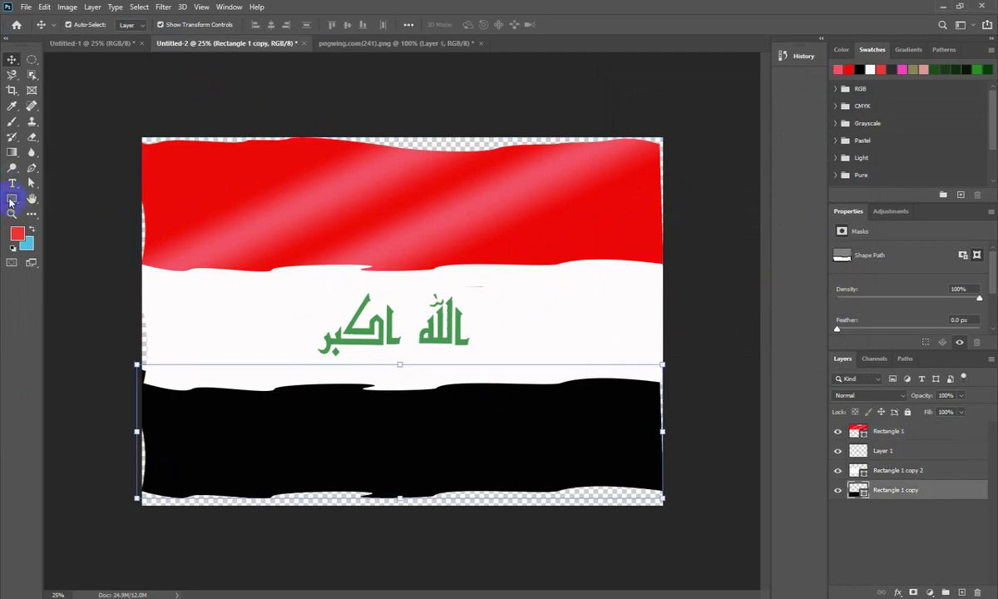
left_click(11, 198)
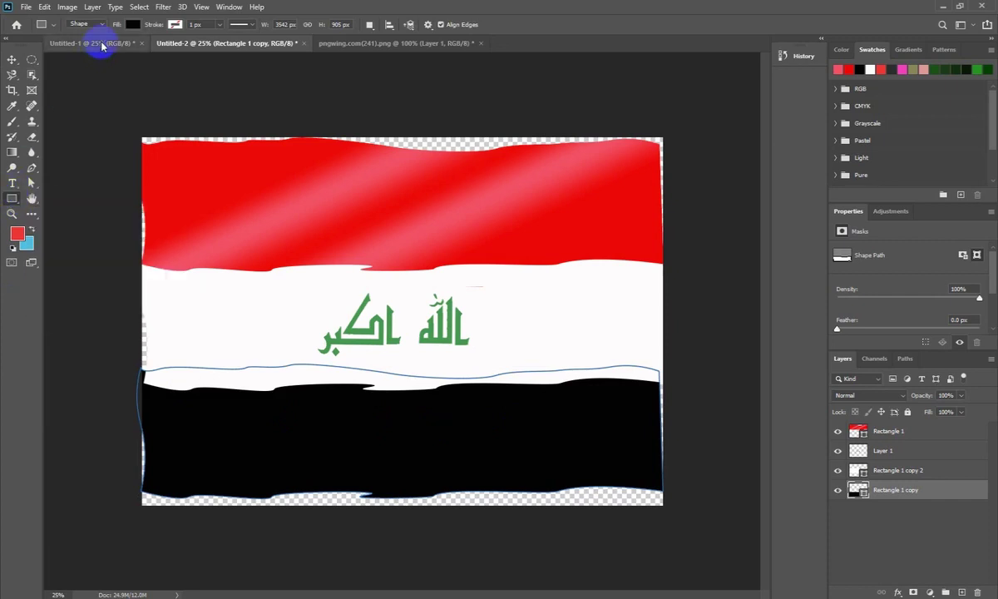
left_click(133, 25)
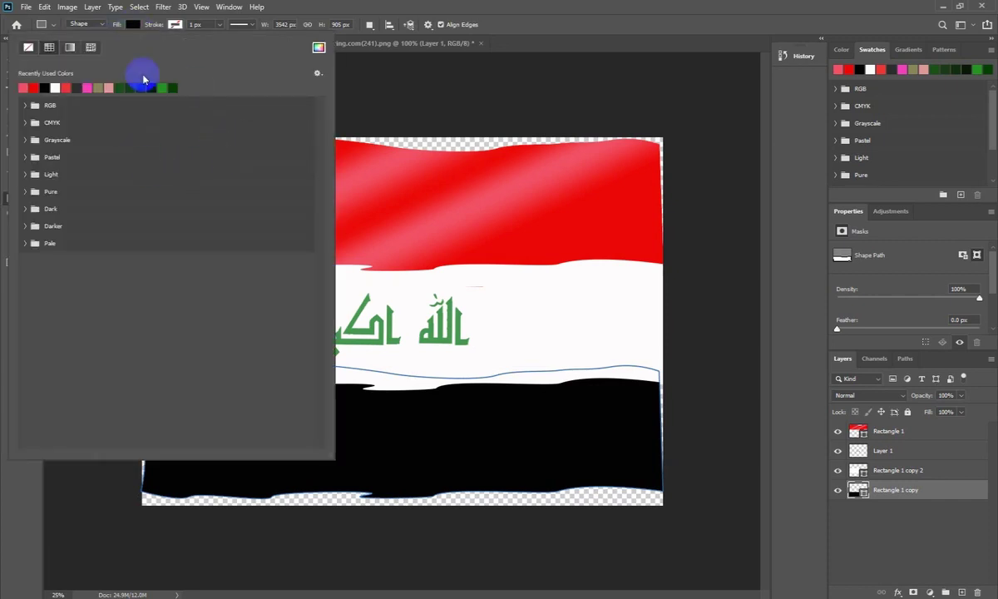
left_click(70, 48)
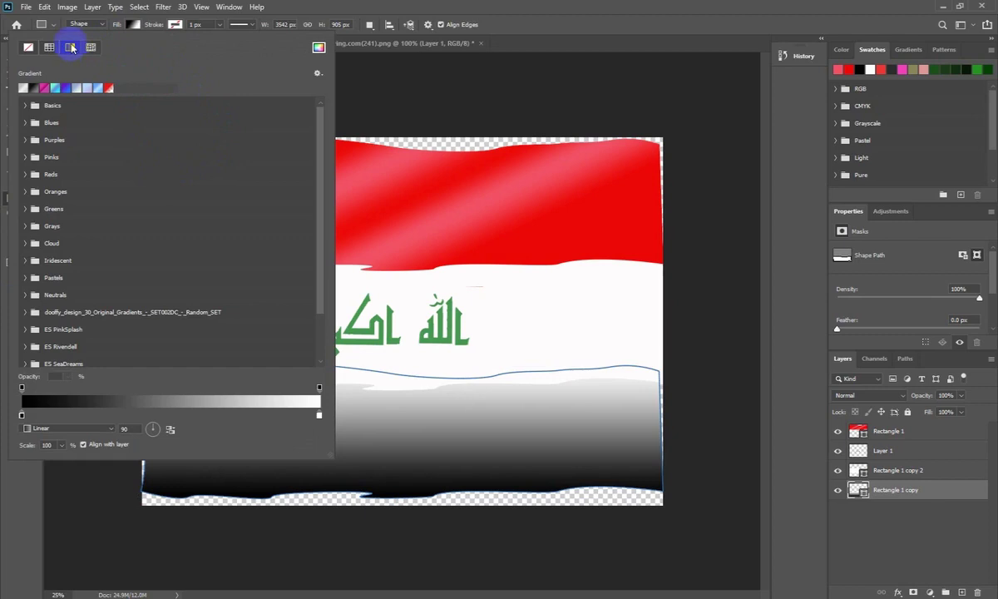
In the Gradient Editor, add colour stops around 16%, 49%, 68% and 87%.
left_click(151, 403)
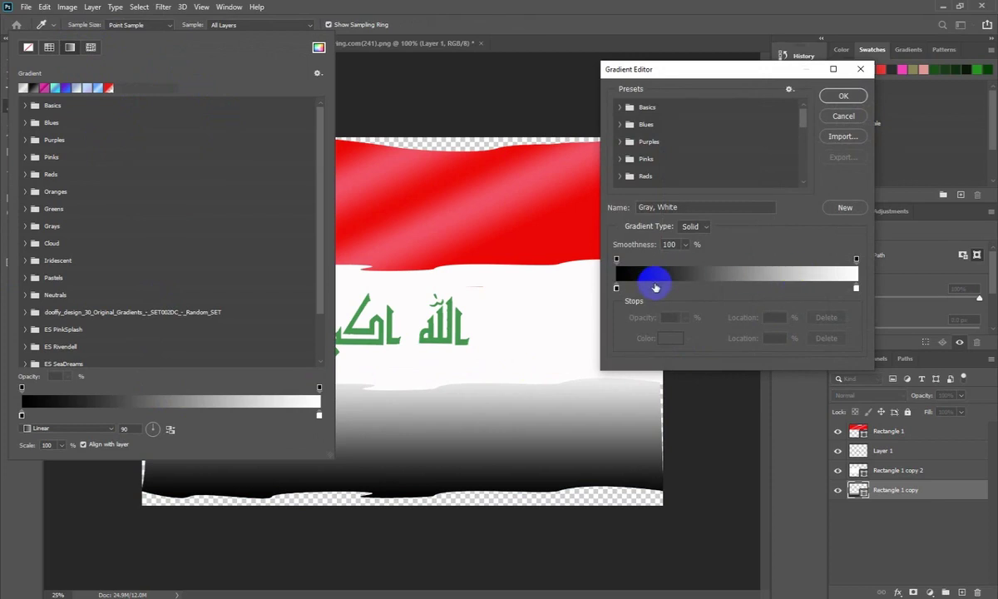
left_click(655, 287)
left_click(733, 288)
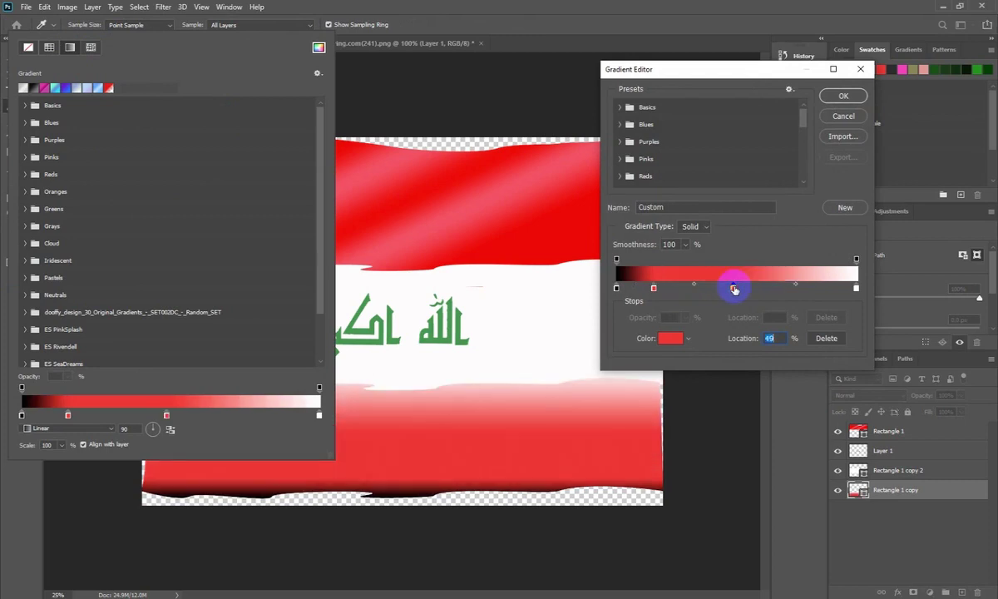
left_click(779, 288)
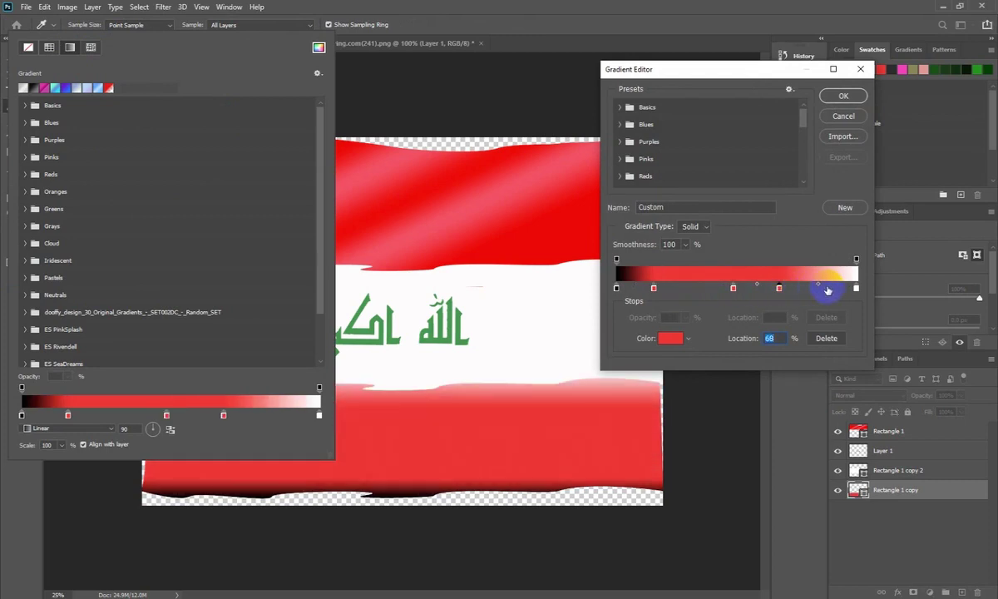
left_click(827, 289)
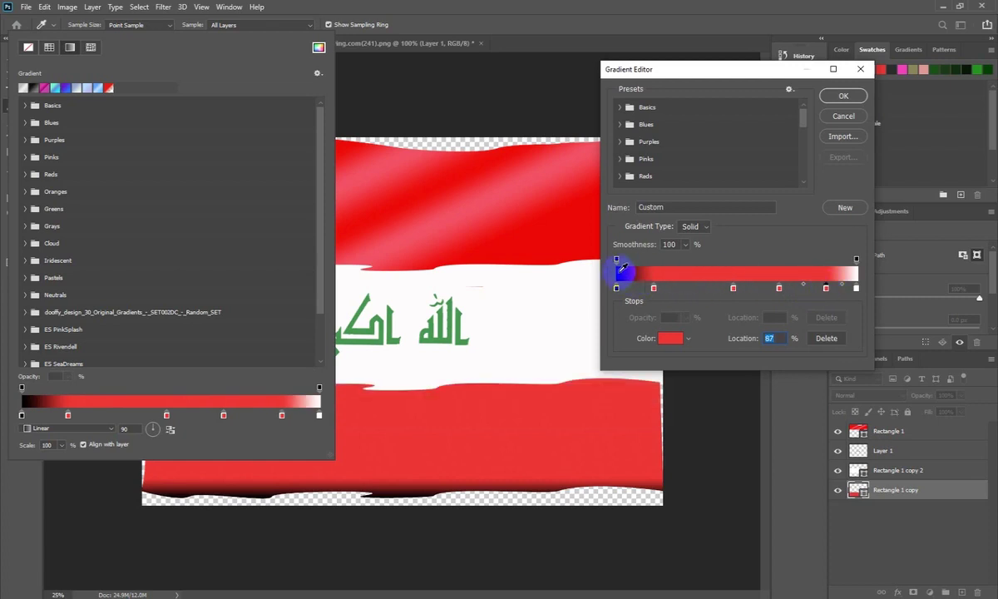
Recolour the new stops: 87% black, 49% near-black, 68% grey.
left_click(620, 269)
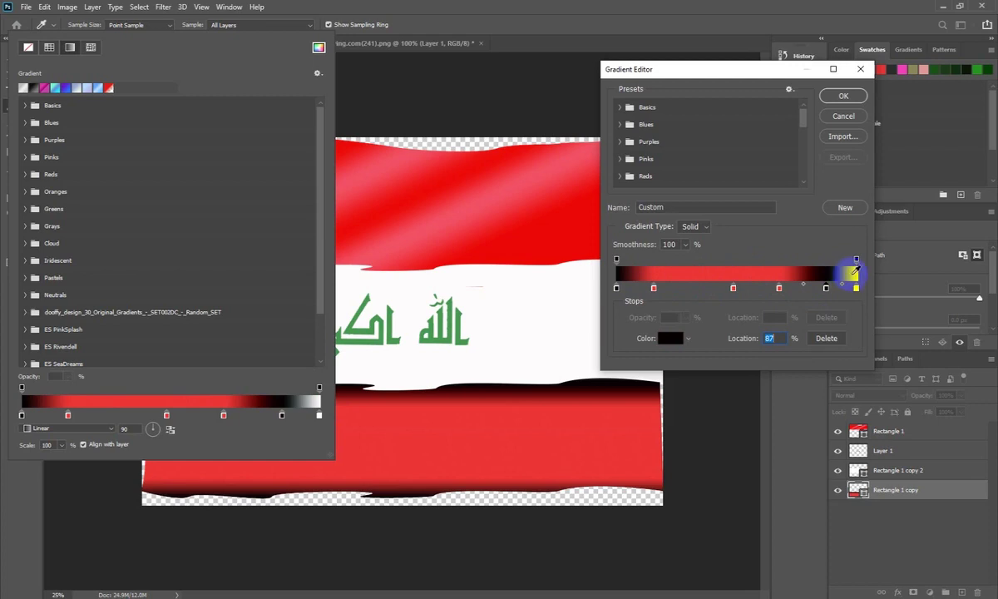
left_click(779, 288)
left_click_drag(857, 267, 847, 268)
left_click(730, 288)
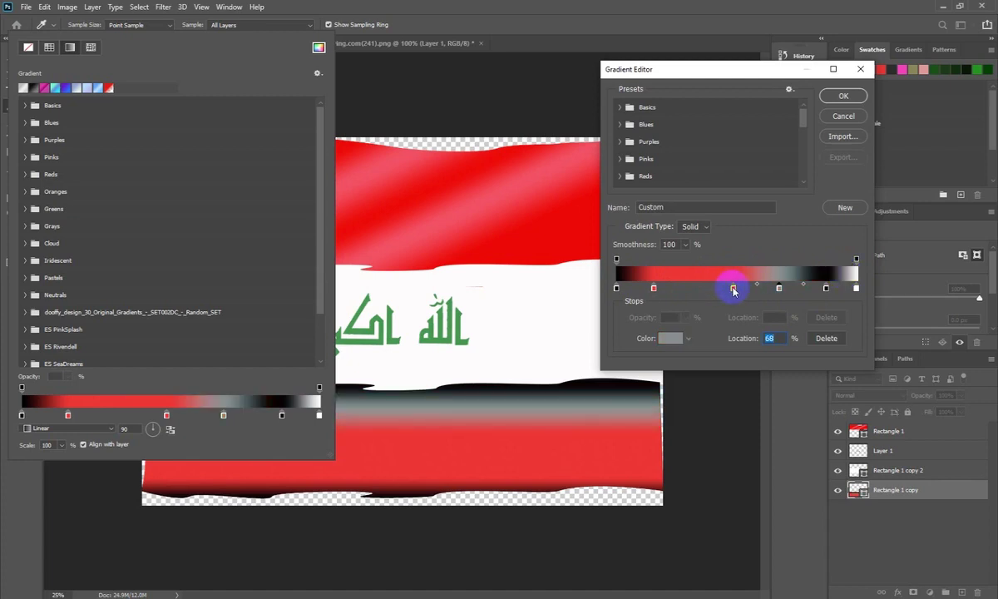
left_click_drag(733, 290, 623, 266)
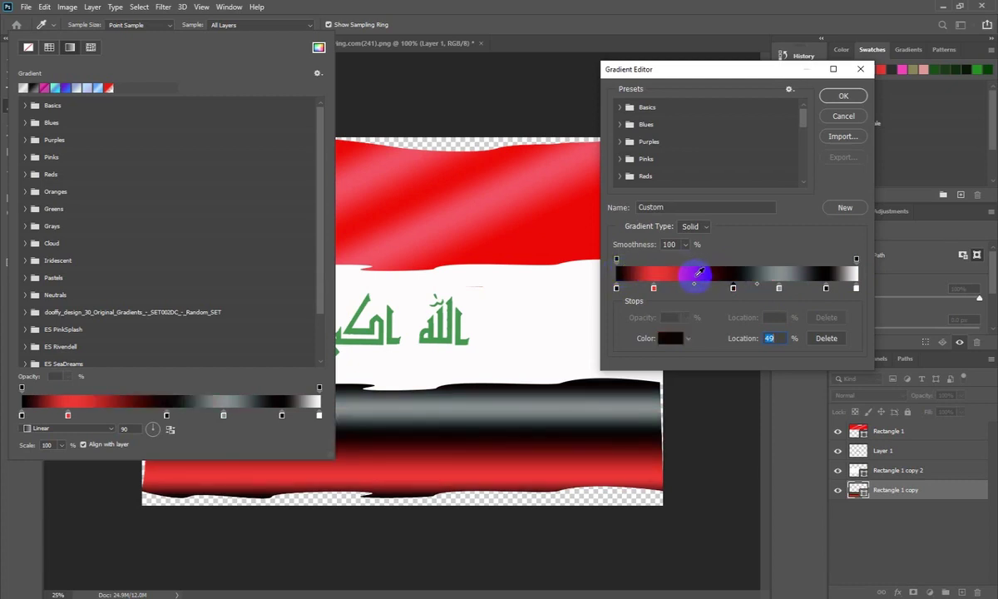
mouse_move(621, 266)
left_mouse_down()
mouse_move(654, 289)
mouse_move(684, 287)
left_mouse_up()
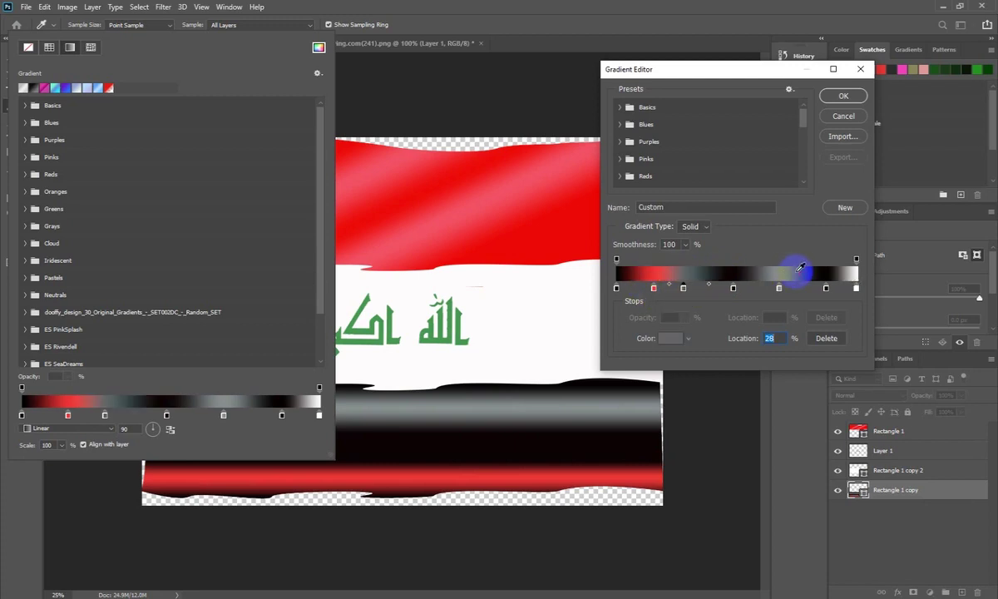
left_click(797, 268)
Select the stop near 16% and add a black stop at 75%.
left_click(654, 288)
mouse_move(705, 274)
left_mouse_down()
mouse_move(849, 271)
mouse_move(752, 272)
mouse_move(831, 293)
mouse_move(761, 266)
mouse_move(805, 287)
left_mouse_up()
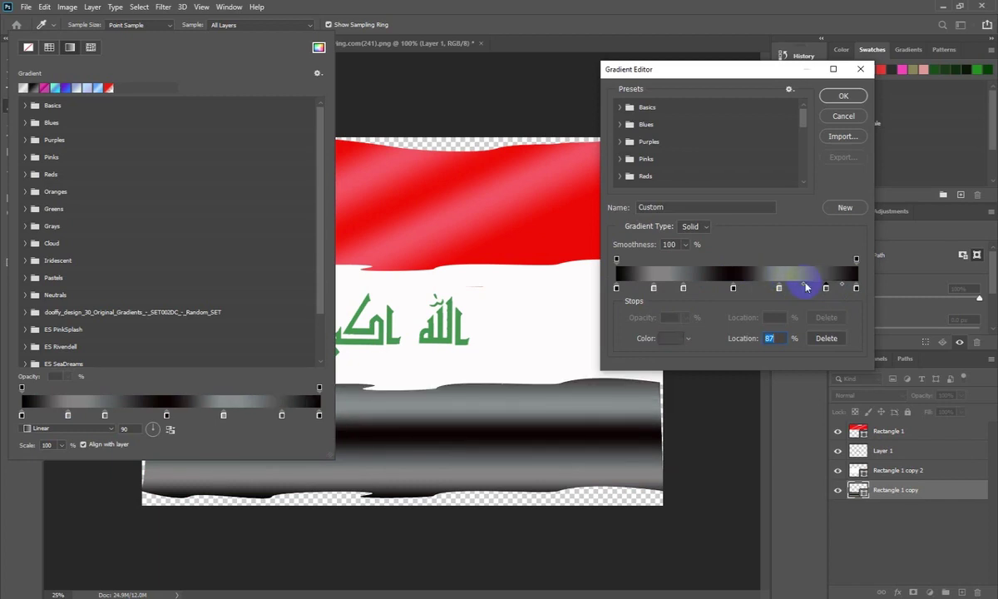
left_click(799, 287)
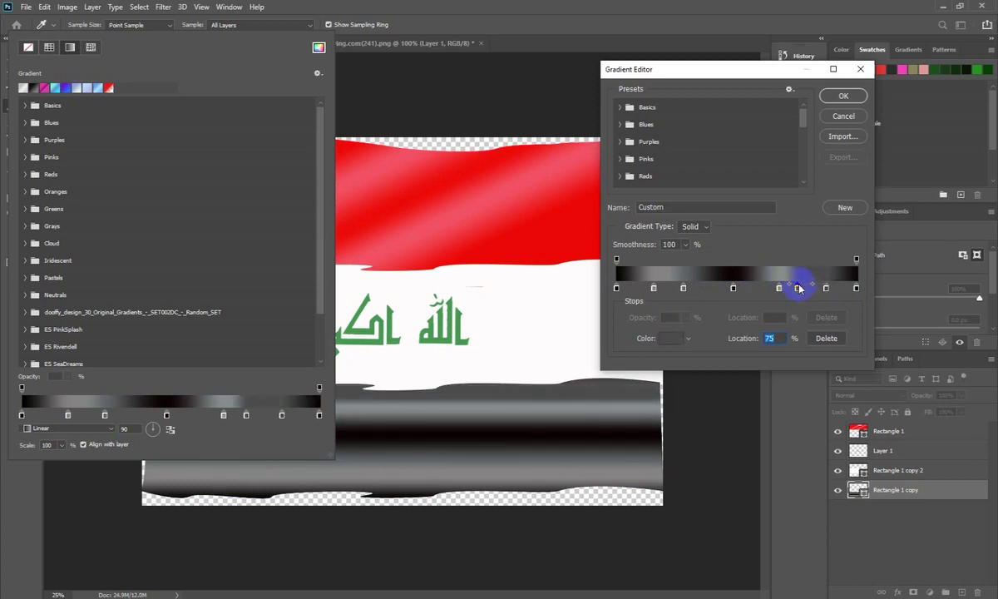
mouse_move(799, 288)
left_mouse_down()
mouse_move(737, 263)
mouse_move(789, 290)
mouse_move(684, 272)
mouse_move(673, 287)
mouse_move(735, 266)
left_mouse_up()
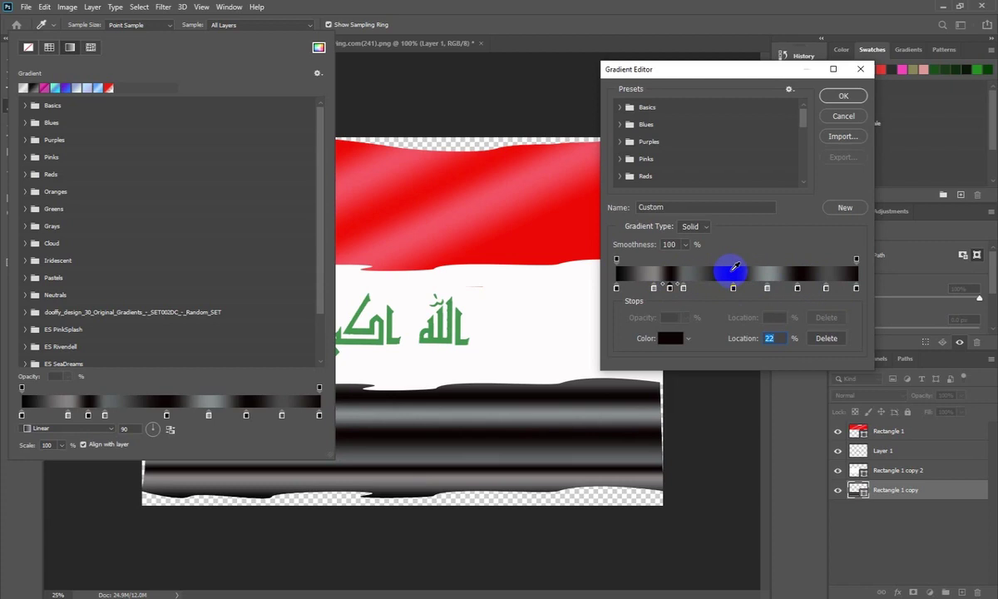
Slide the 22% stop toward 17%, remove a stop, and add a new stop at 12%.
left_click(670, 289)
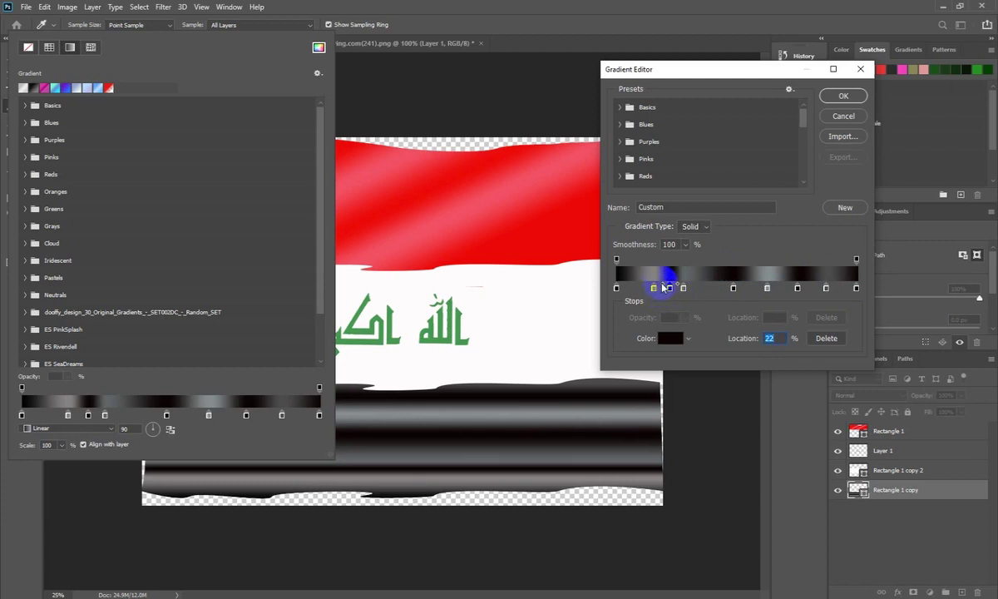
left_click_drag(657, 287, 649, 288)
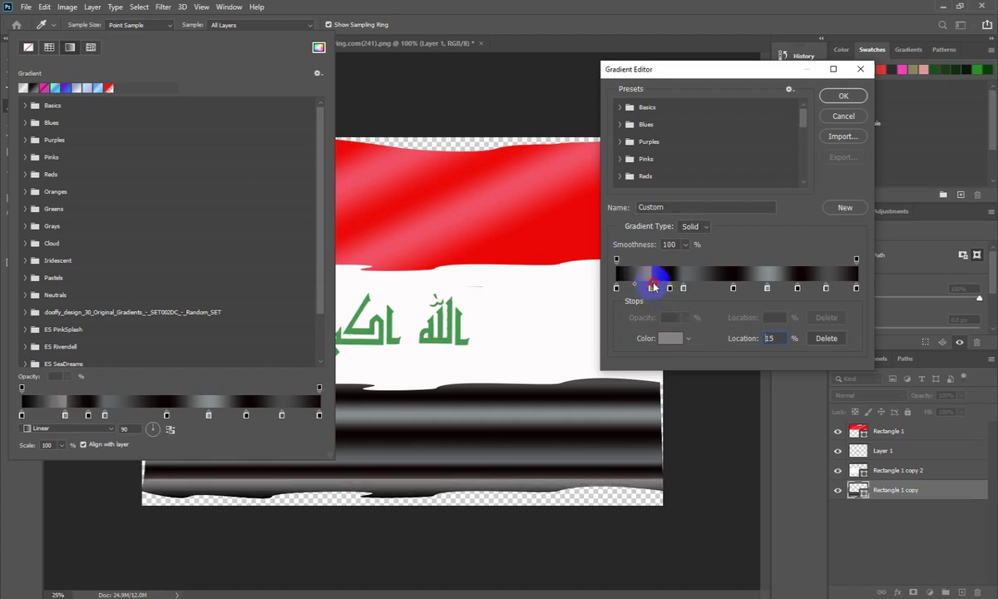
left_click_drag(648, 286, 657, 287)
left_click(670, 288)
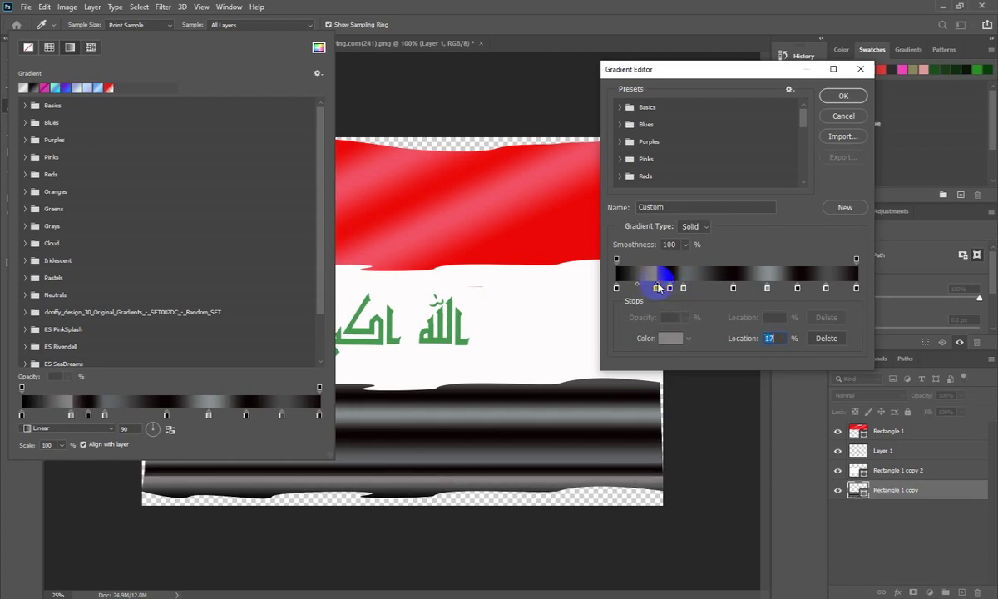
left_click_drag(656, 291, 655, 313)
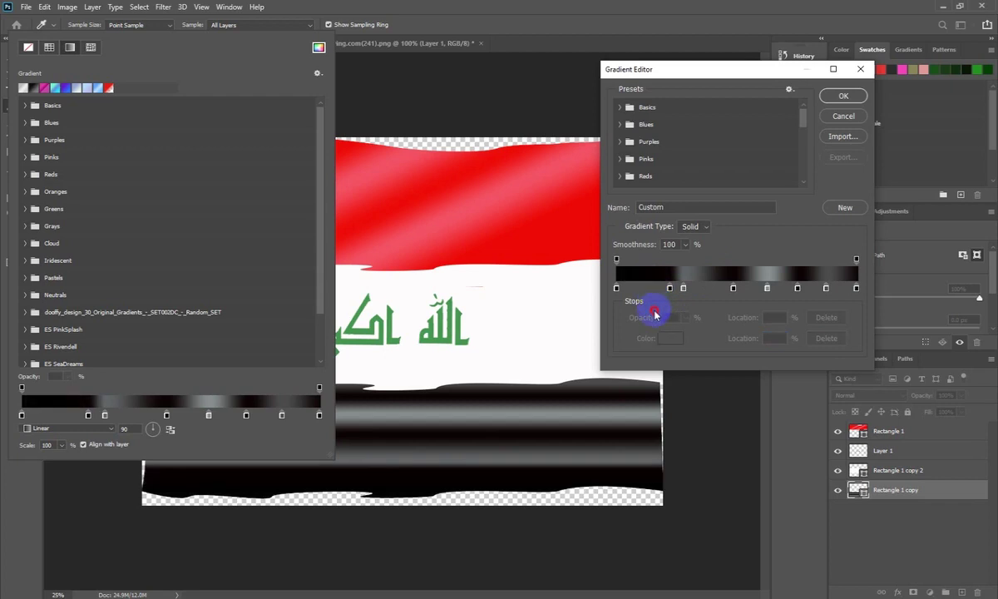
left_click_drag(684, 280, 646, 288)
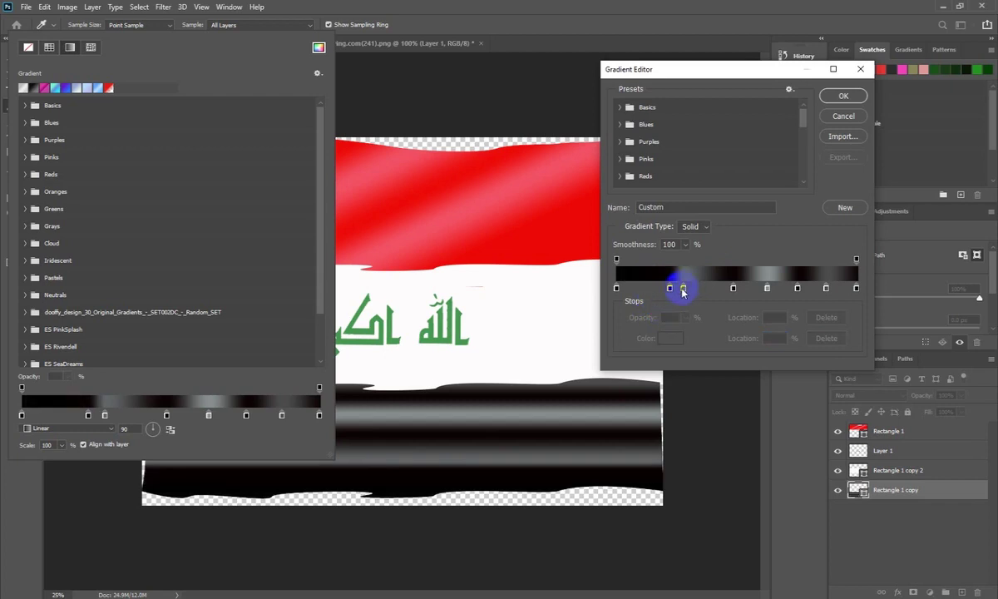
left_click(645, 289)
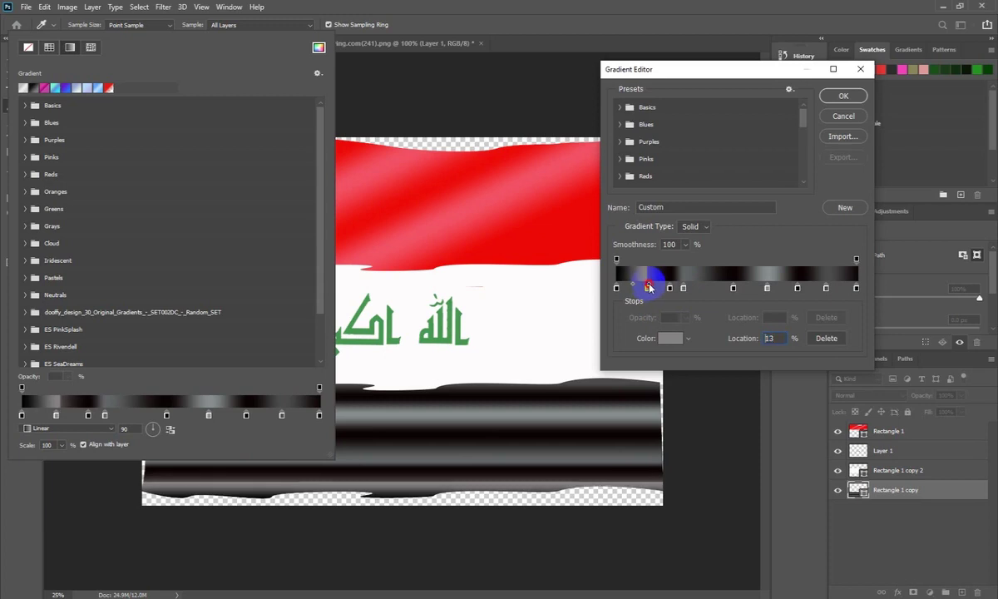
mouse_move(646, 289)
left_mouse_down()
mouse_move(696, 291)
mouse_move(643, 288)
mouse_move(643, 350)
left_mouse_up()
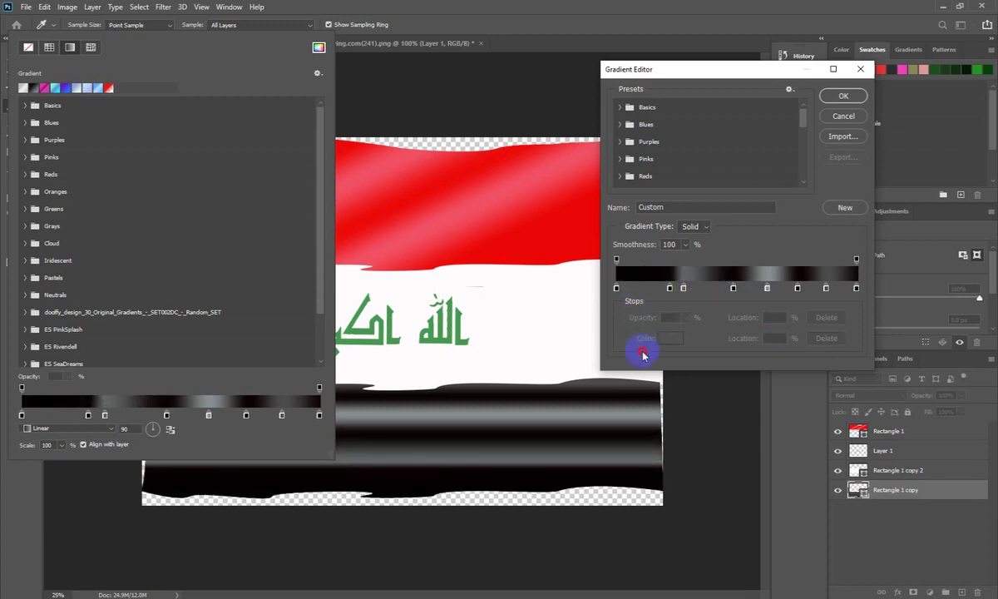
Rearrange the stops and make the 12% stop dark grey.
left_click(671, 288)
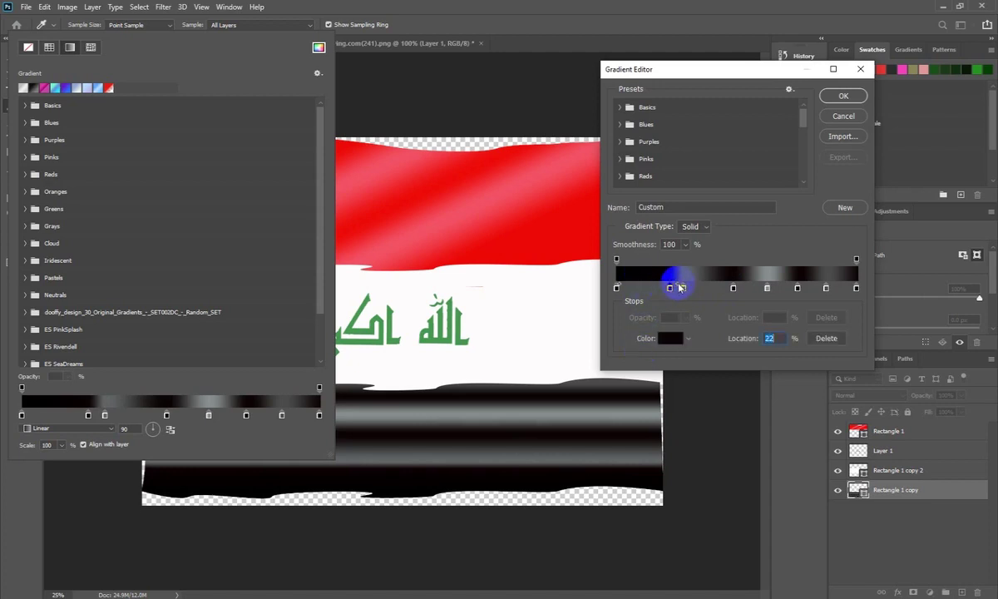
mouse_move(679, 286)
left_mouse_down()
mouse_move(657, 284)
mouse_move(680, 286)
left_mouse_up()
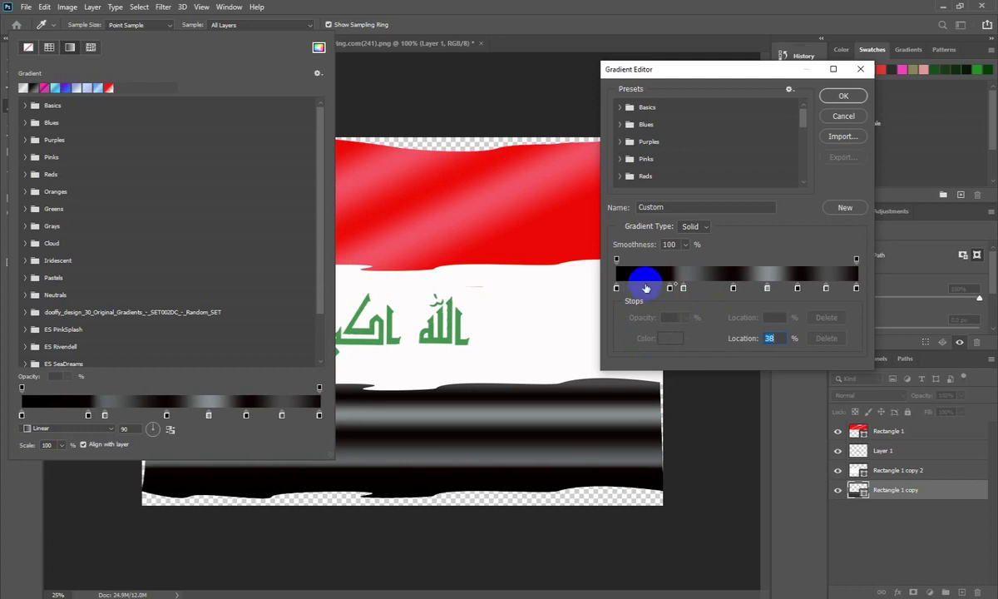
left_click(646, 288)
left_click(707, 267)
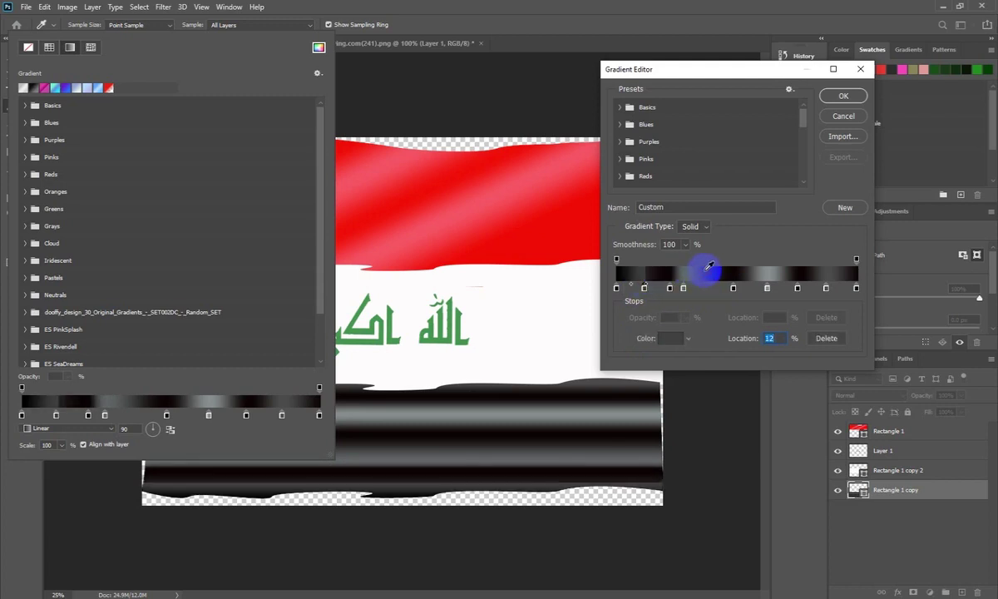
left_click(645, 287)
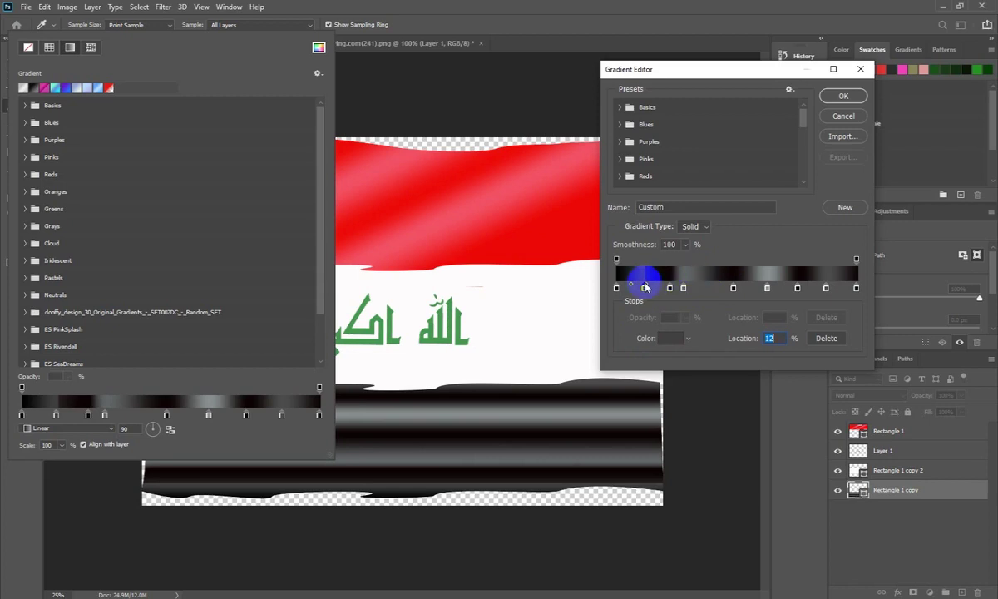
left_click(633, 287)
left_click(634, 287)
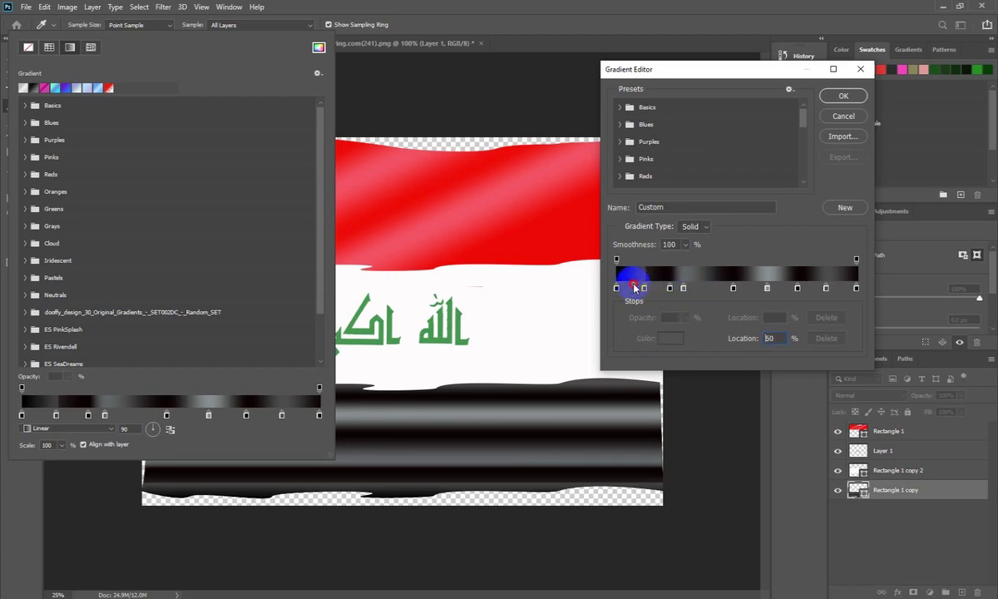
Shift the 12% stop to 14% and apply the edited gradient to the black band.
left_click(645, 287)
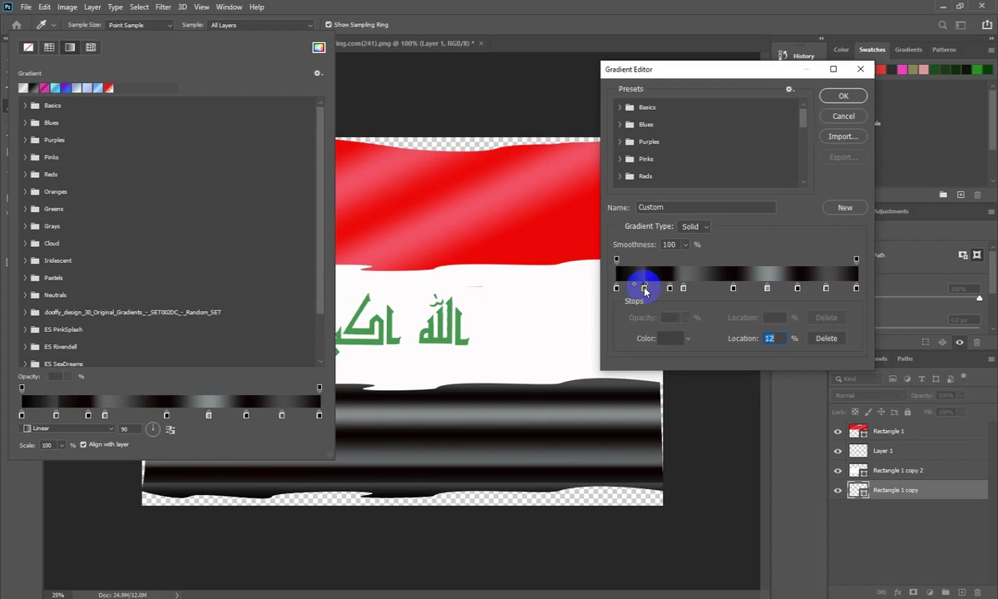
left_click_drag(646, 287, 651, 288)
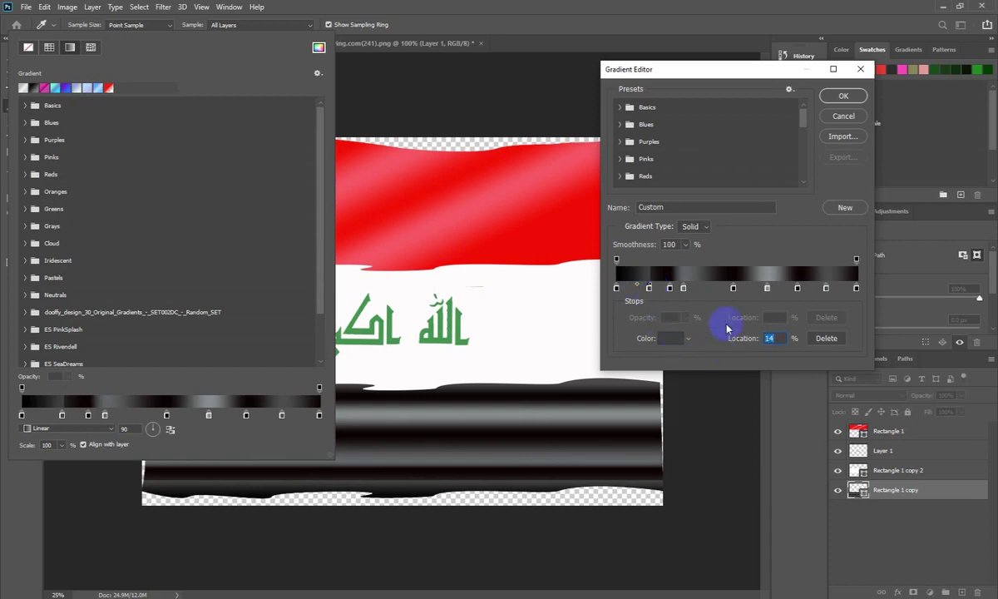
left_click(842, 96)
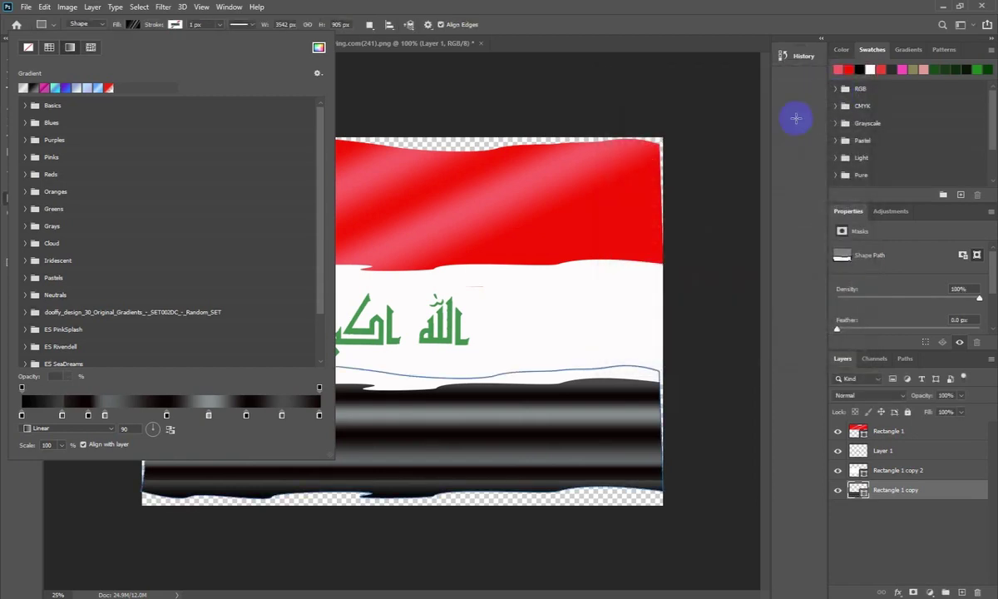
Set the black band's gradient angle to 123° and reopen the Gradient Editor.
left_click(439, 410)
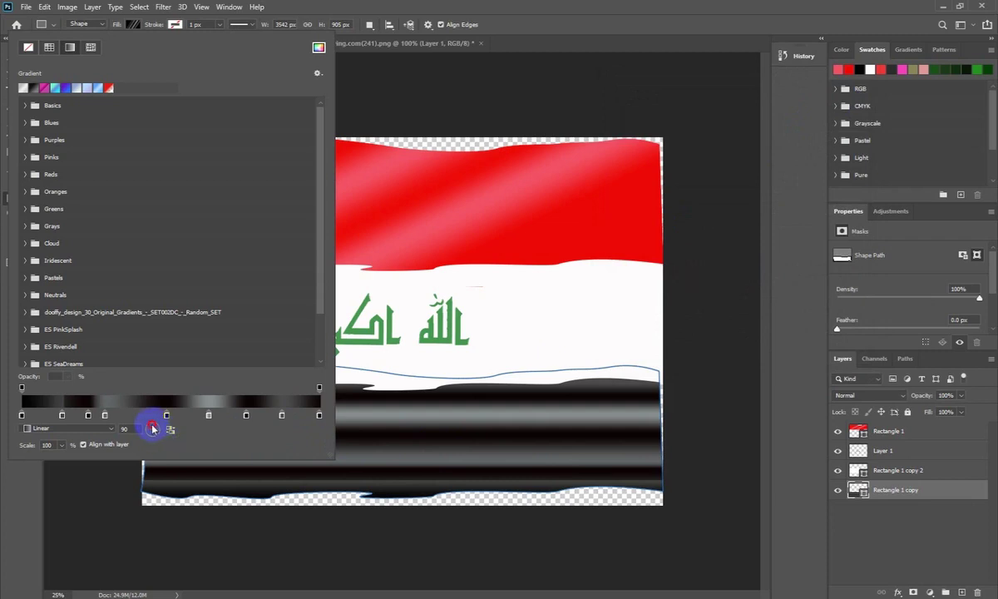
left_click_drag(150, 428, 174, 464)
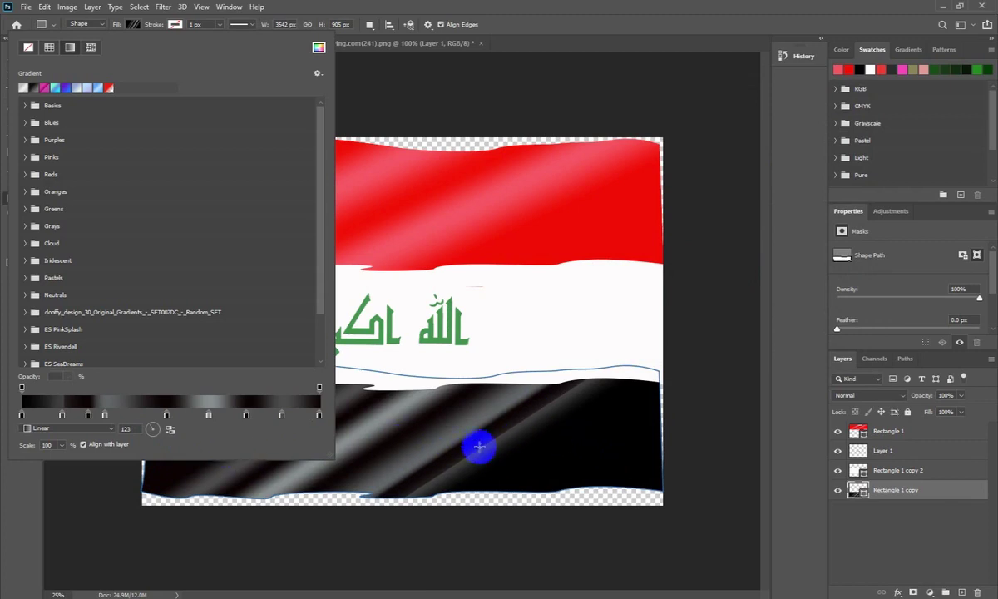
left_click(209, 422)
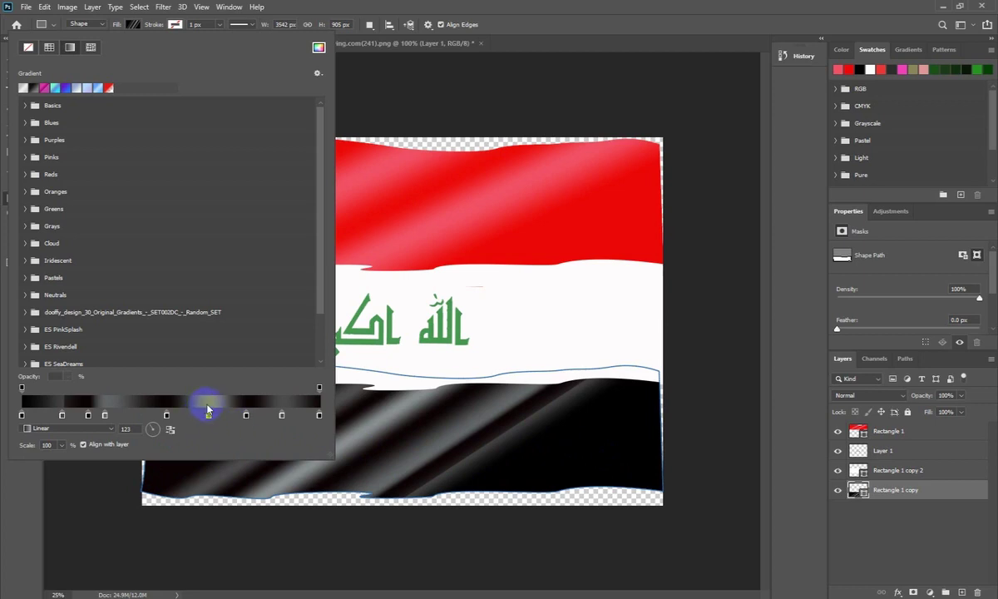
double_click(208, 409)
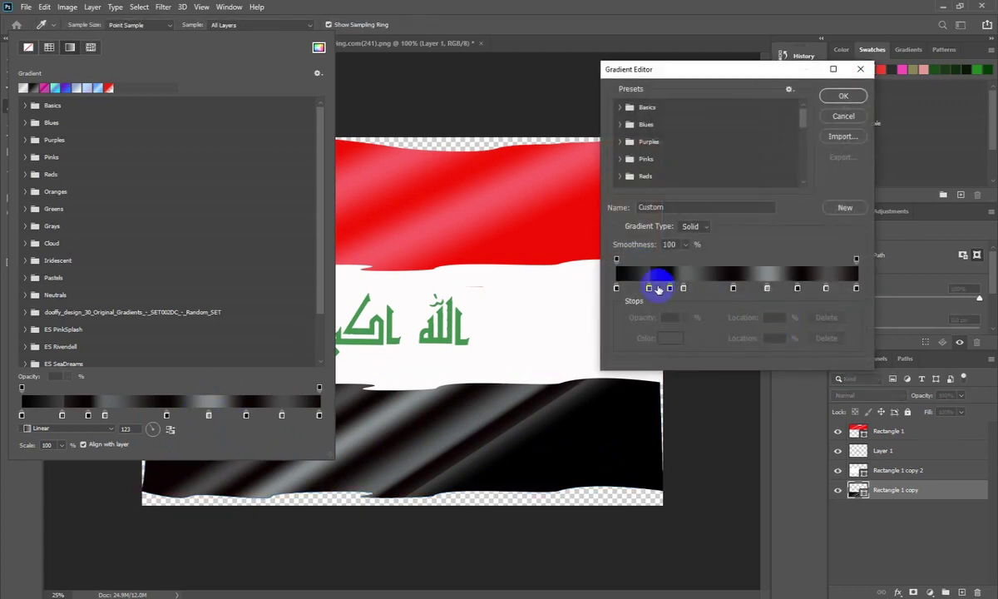
Remove grey stops from the gradient, leaving only a few thin silver streaks.
left_click_drag(650, 291, 653, 312)
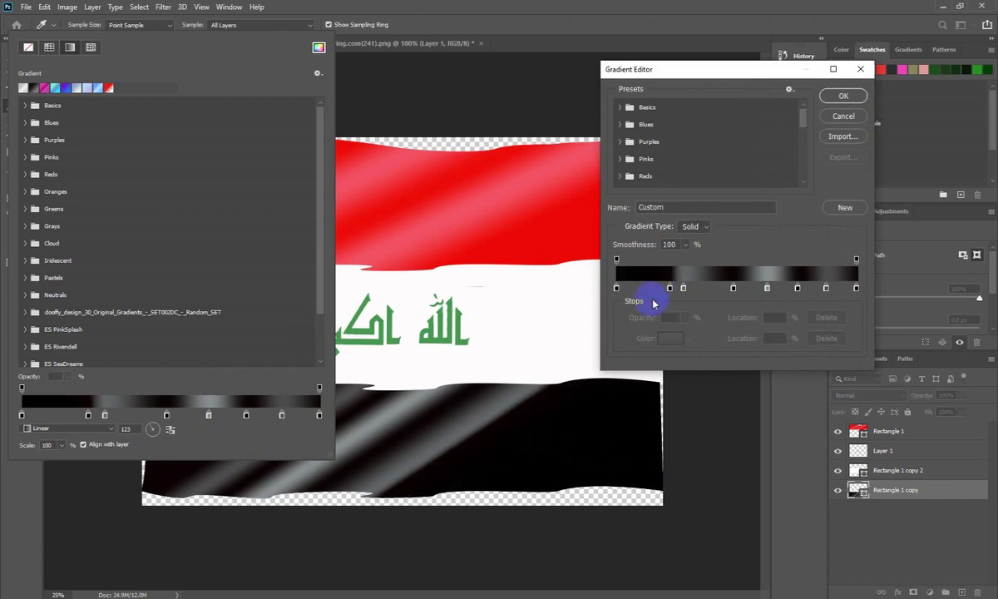
left_click(750, 287)
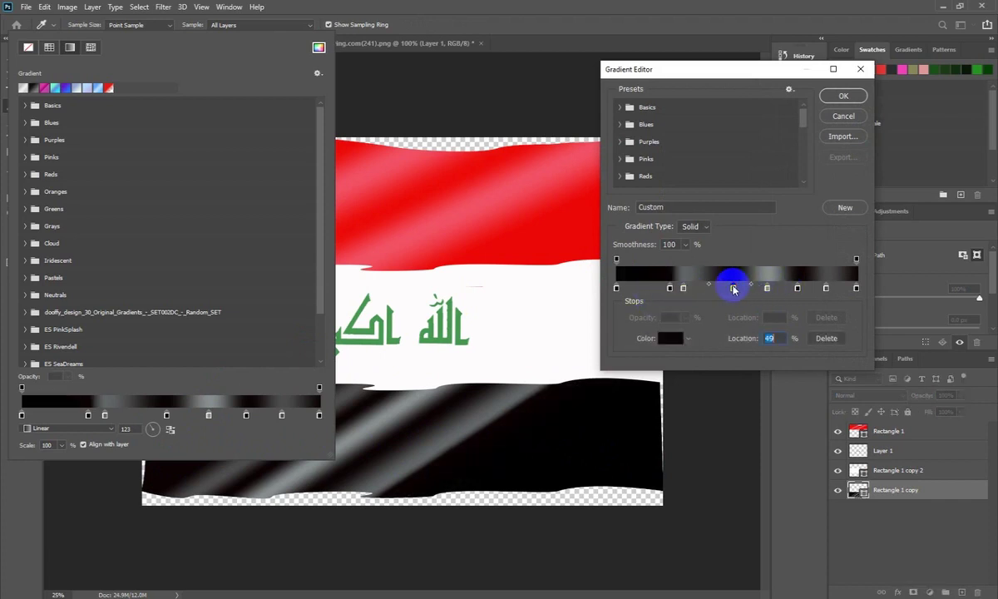
mouse_move(753, 287)
left_mouse_down()
mouse_move(709, 289)
mouse_move(786, 289)
left_mouse_up()
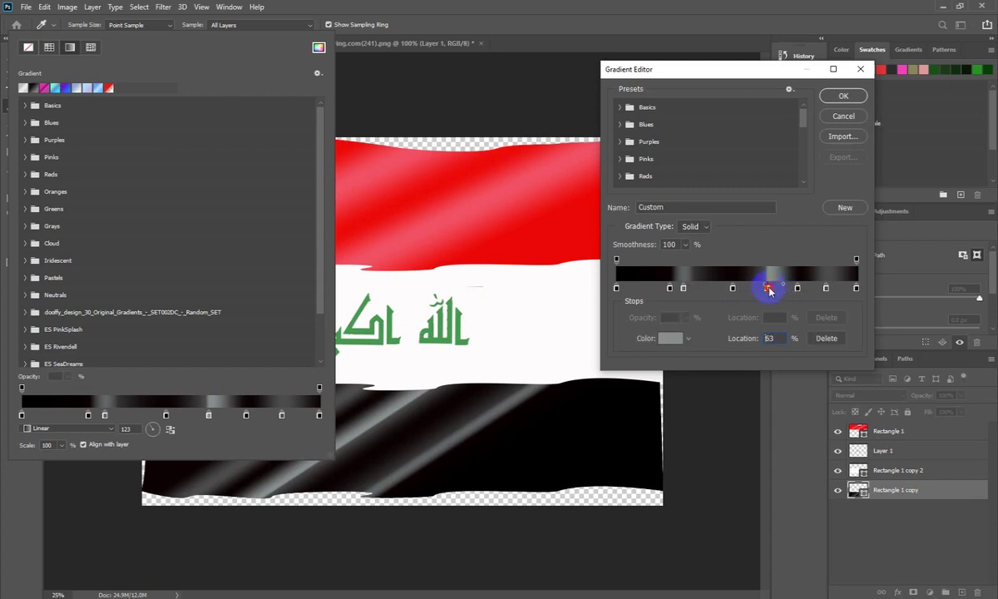
left_click_drag(786, 289, 770, 316)
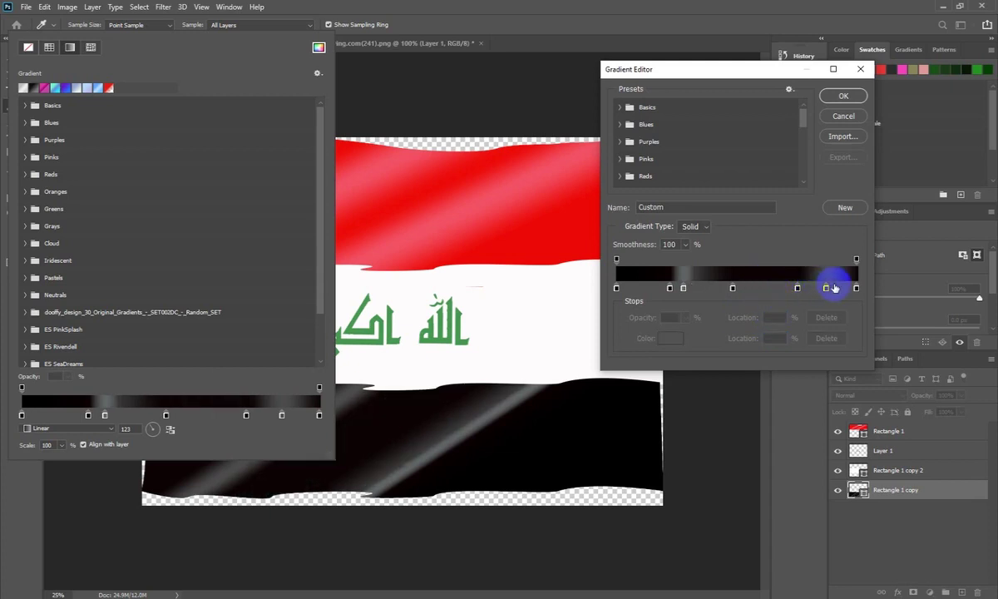
Set the last gradient stop's colour to pure black #000000.
left_click(856, 289)
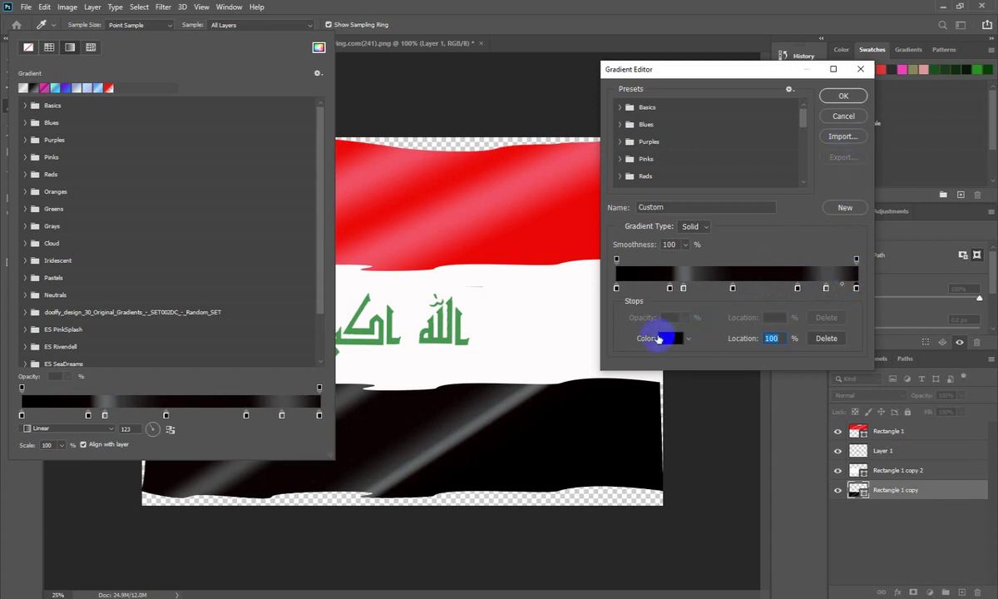
left_click(672, 339)
left_click_drag(772, 172, 633, 278)
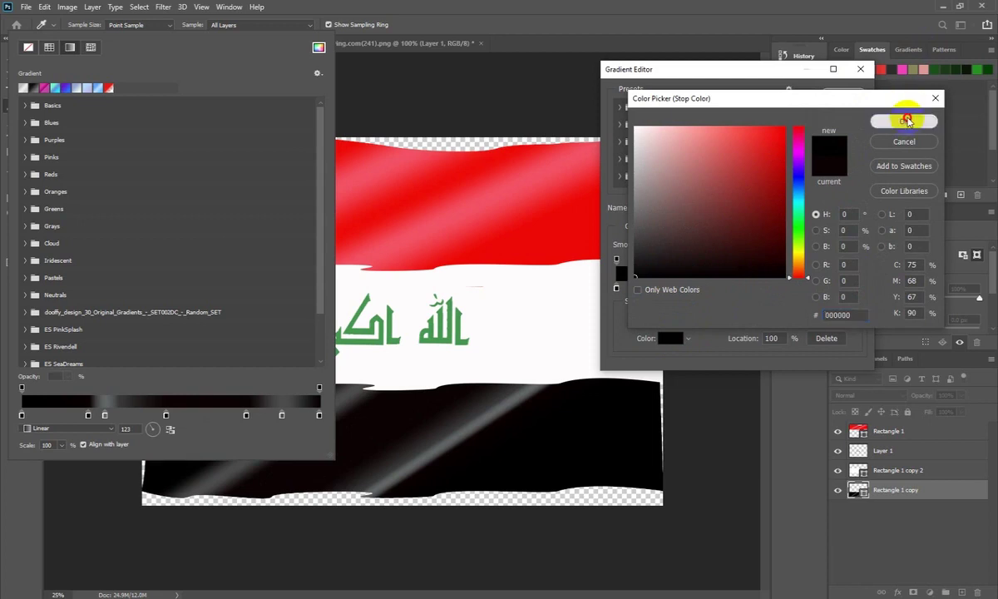
left_click(902, 118)
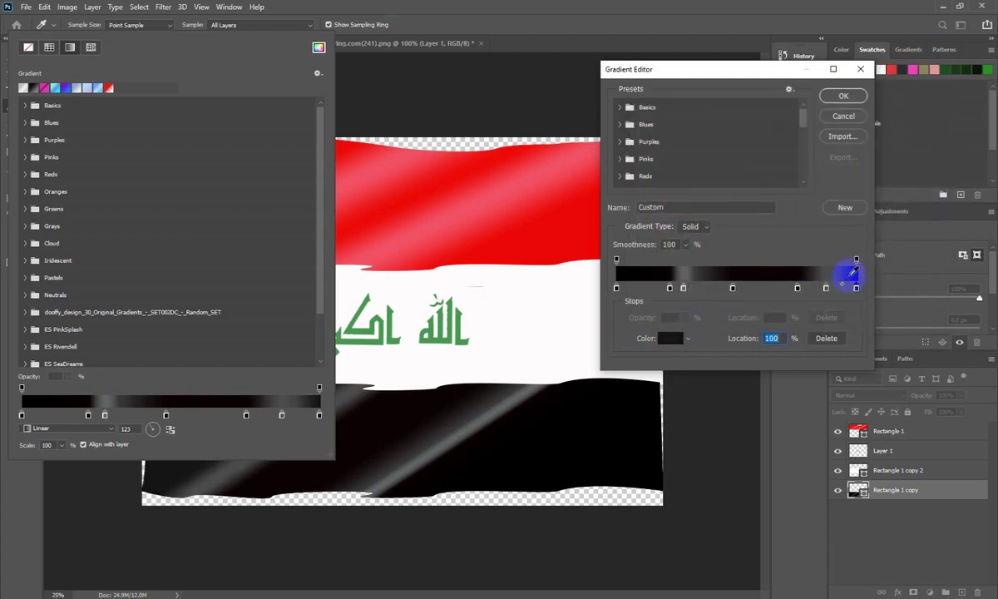
left_click(670, 338)
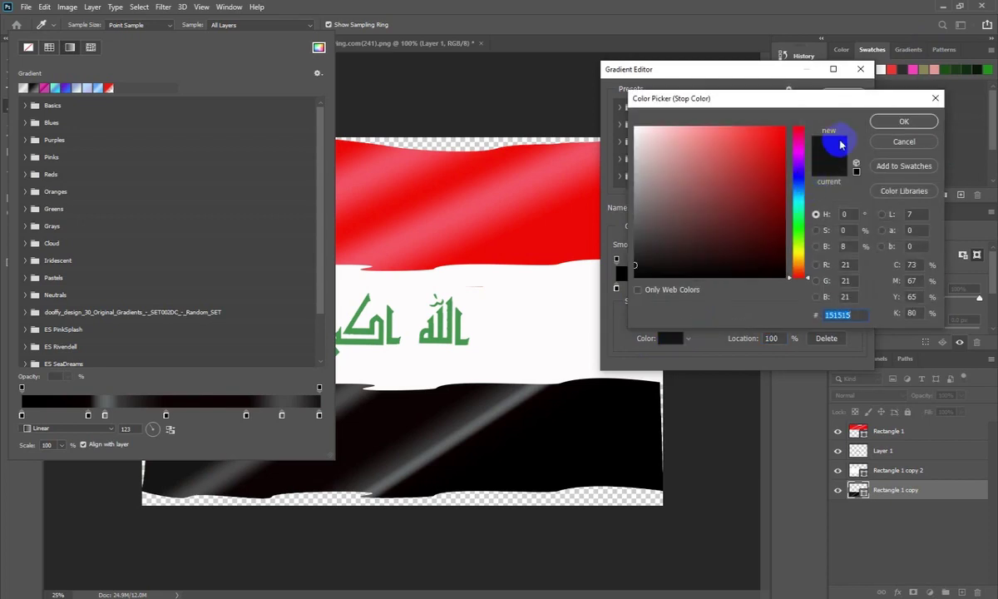
left_click_drag(656, 267, 628, 277)
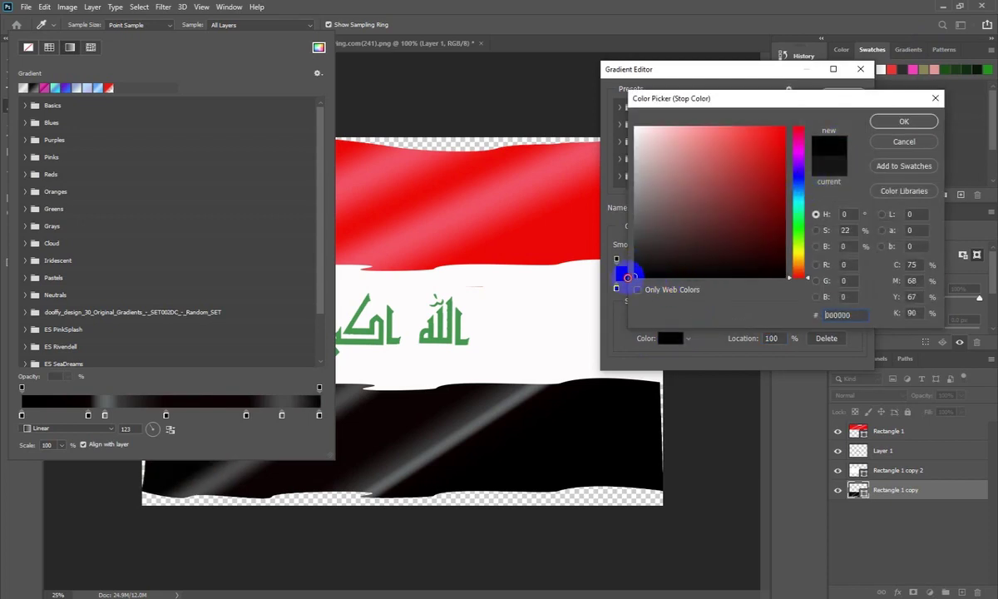
left_click(904, 121)
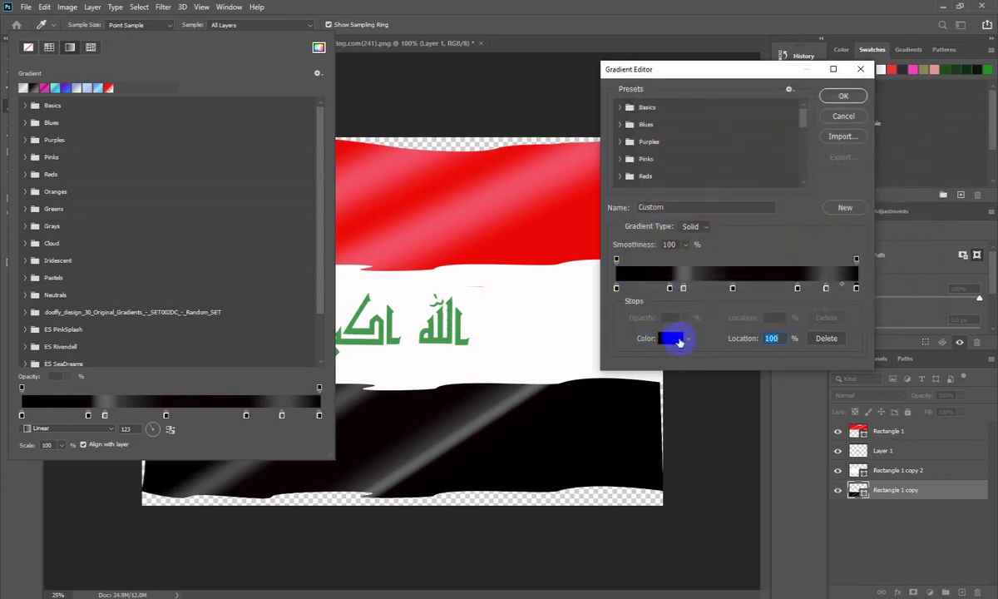
Apply the simplified gradient to the black band and close the fill settings.
left_click(842, 96)
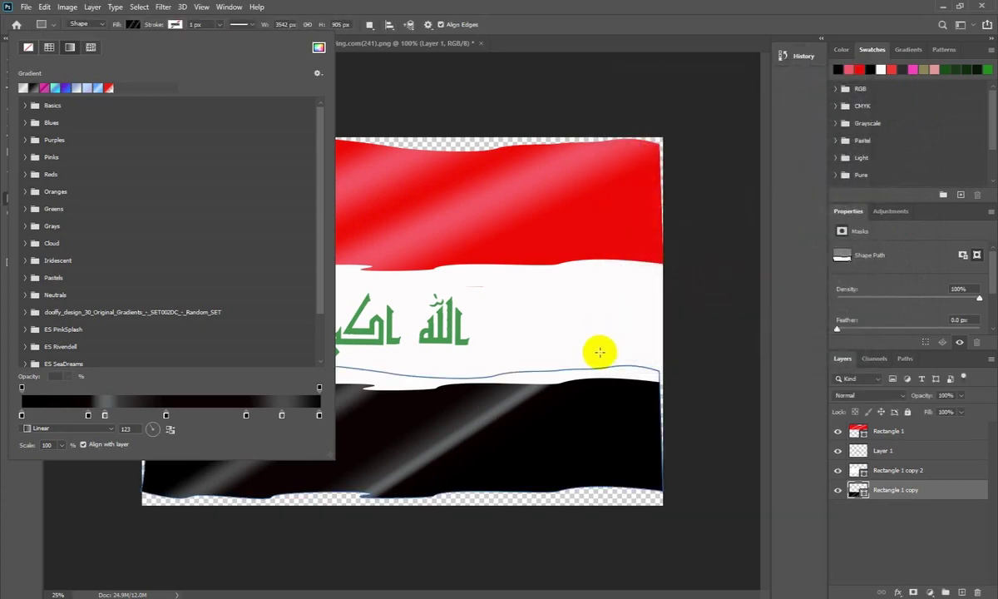
left_click(444, 458)
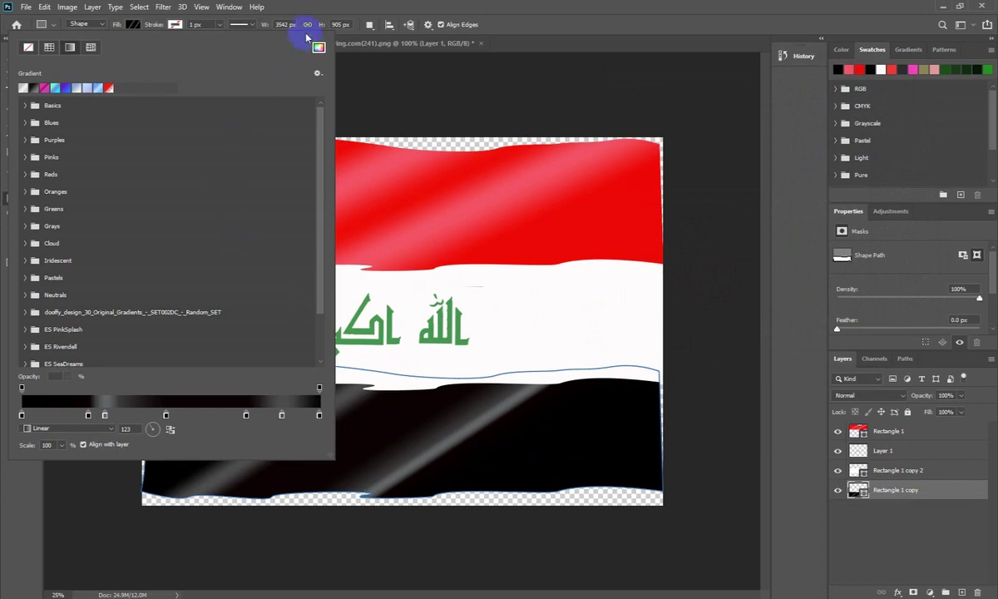
left_click(131, 26)
left_click(135, 25)
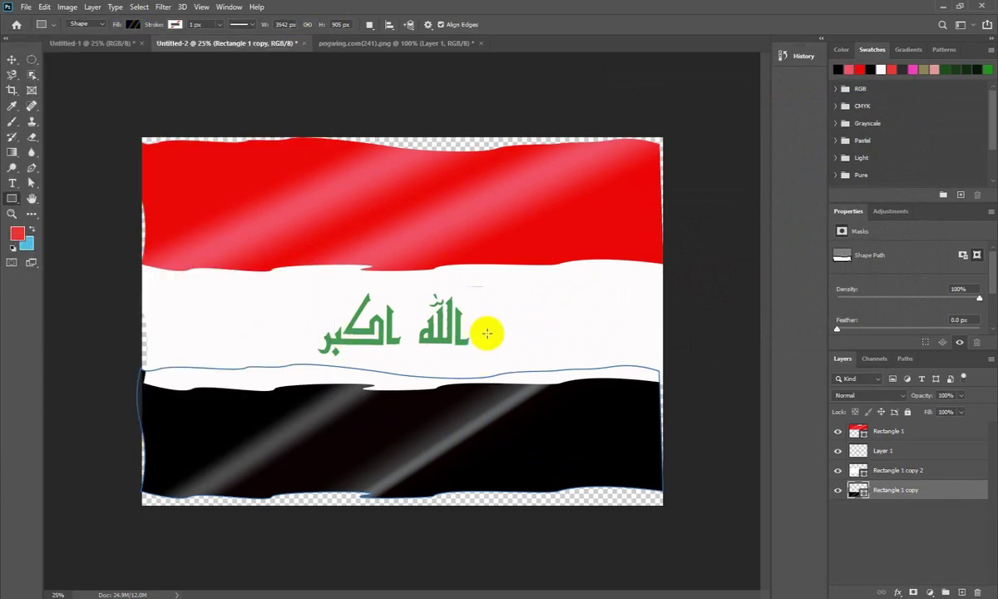
left_click(11, 62)
left_click(581, 300)
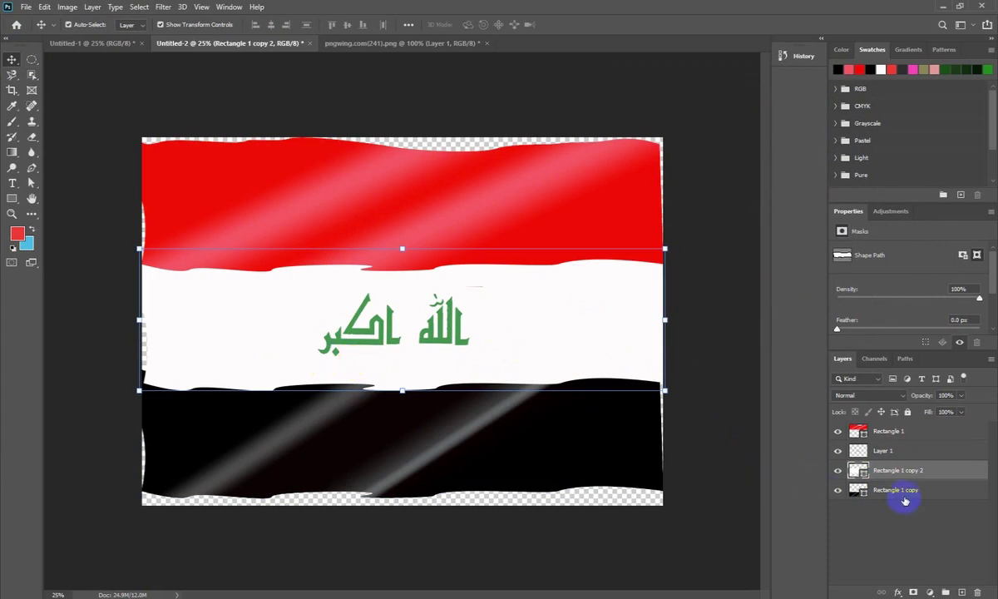
left_click_drag(905, 497, 904, 468)
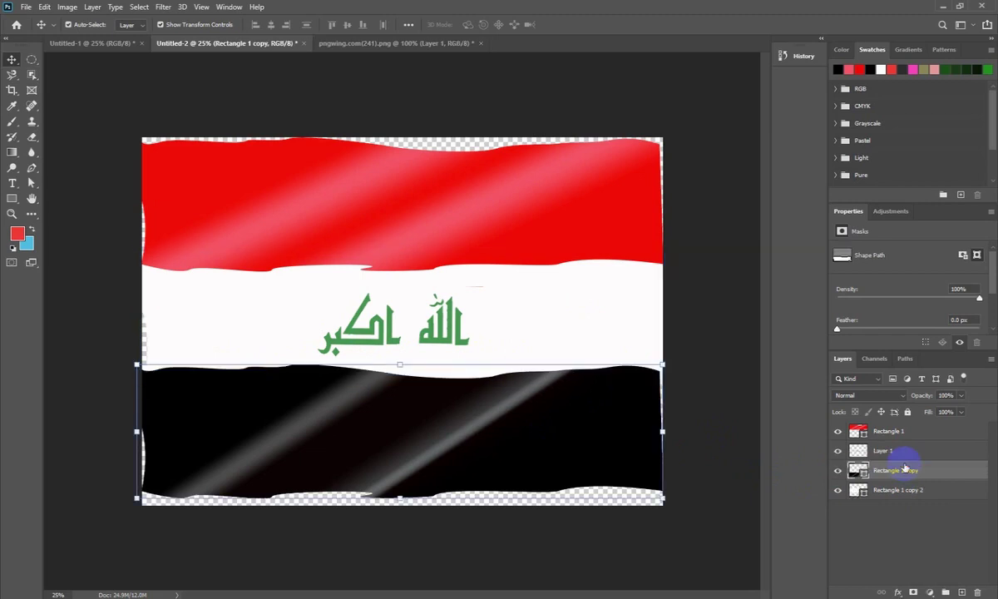
left_click_drag(905, 464, 907, 499)
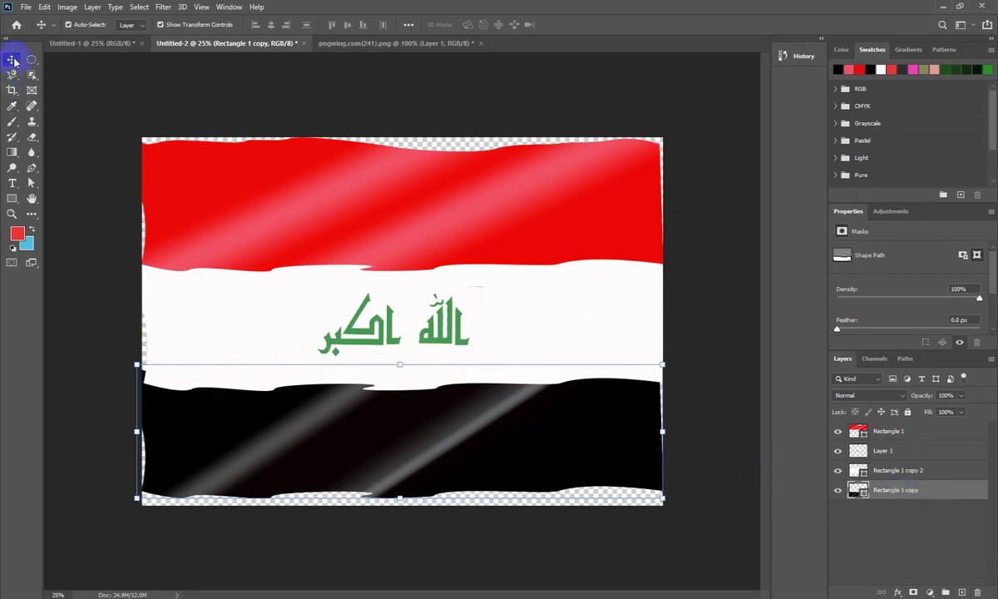
left_click(516, 320)
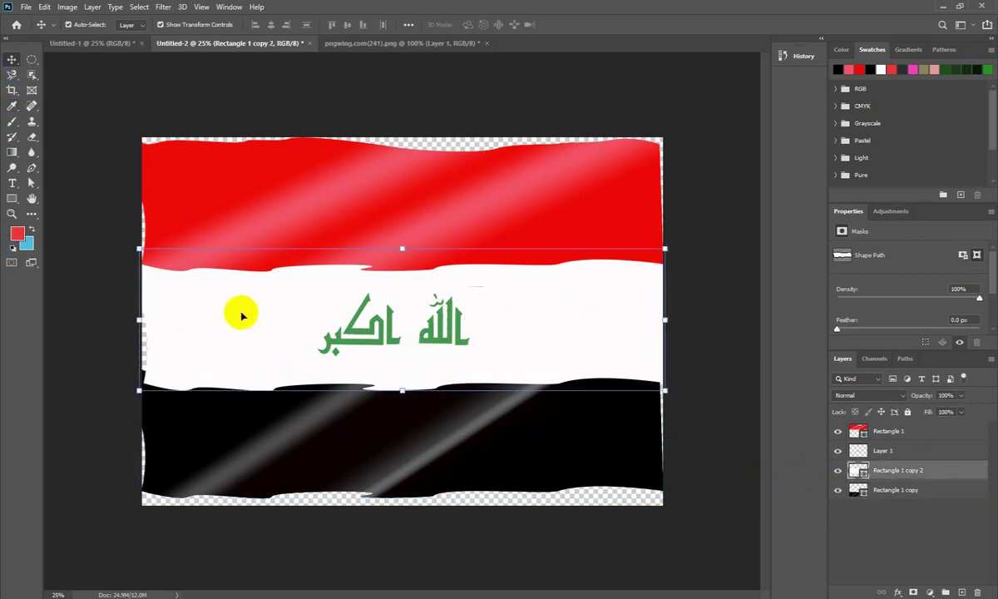
left_click(20, 153)
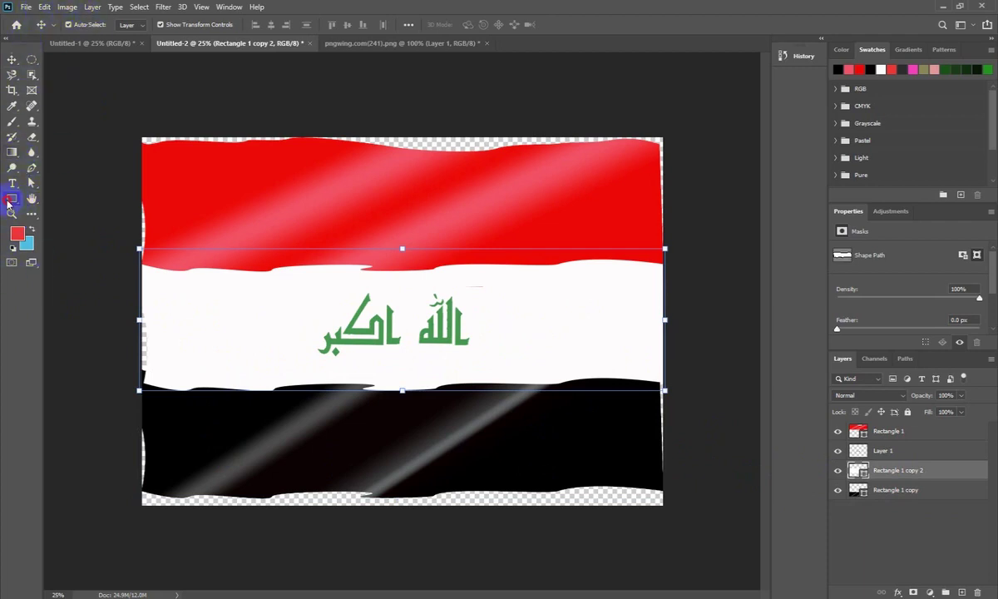
left_click(12, 197)
Set the white band's fill to fffcfc, then change it to a white-to-black gradient.
left_click(133, 26)
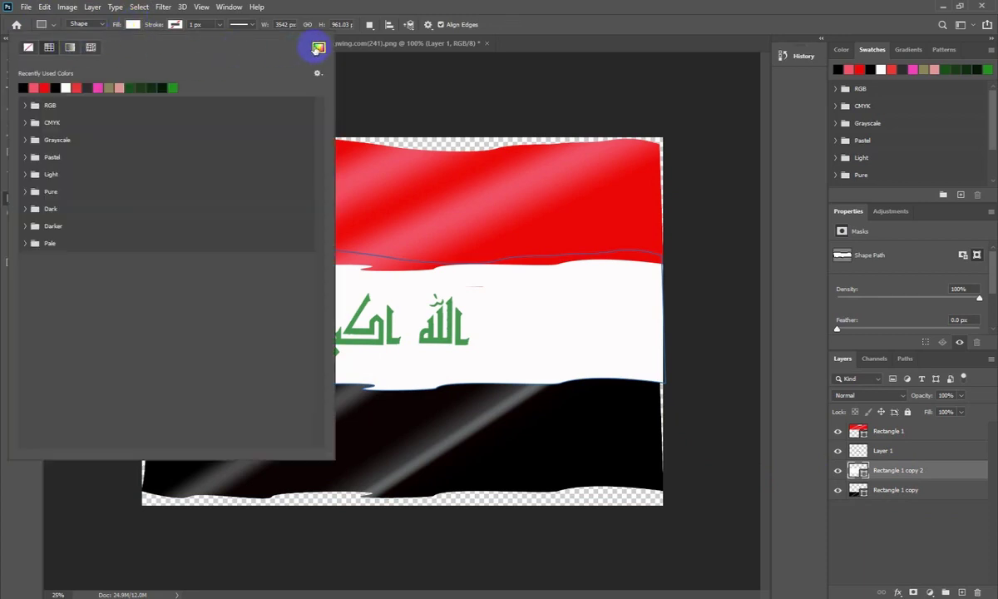
left_click(318, 47)
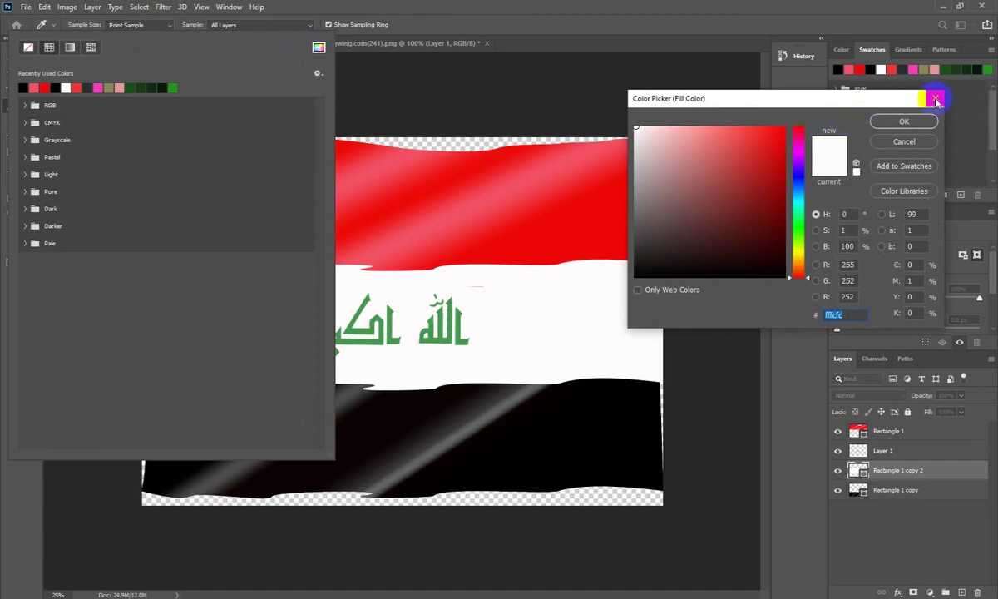
left_click(904, 121)
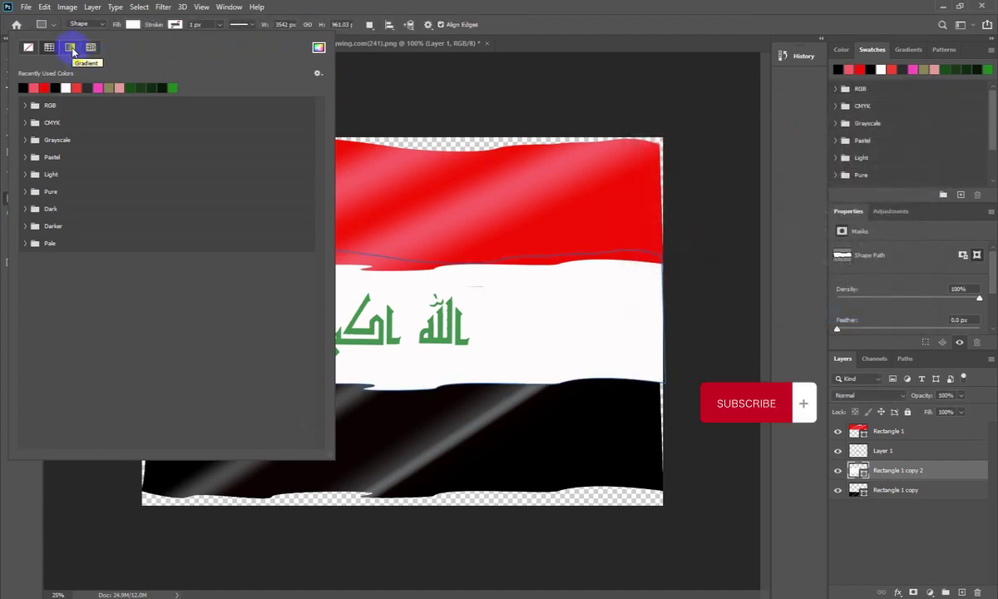
left_click(71, 48)
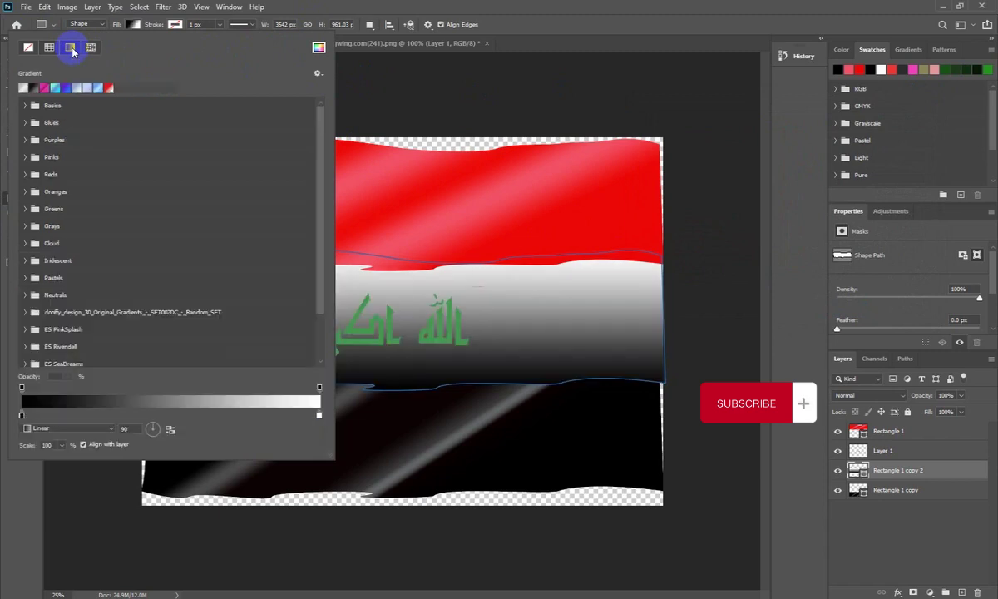
left_click(160, 403)
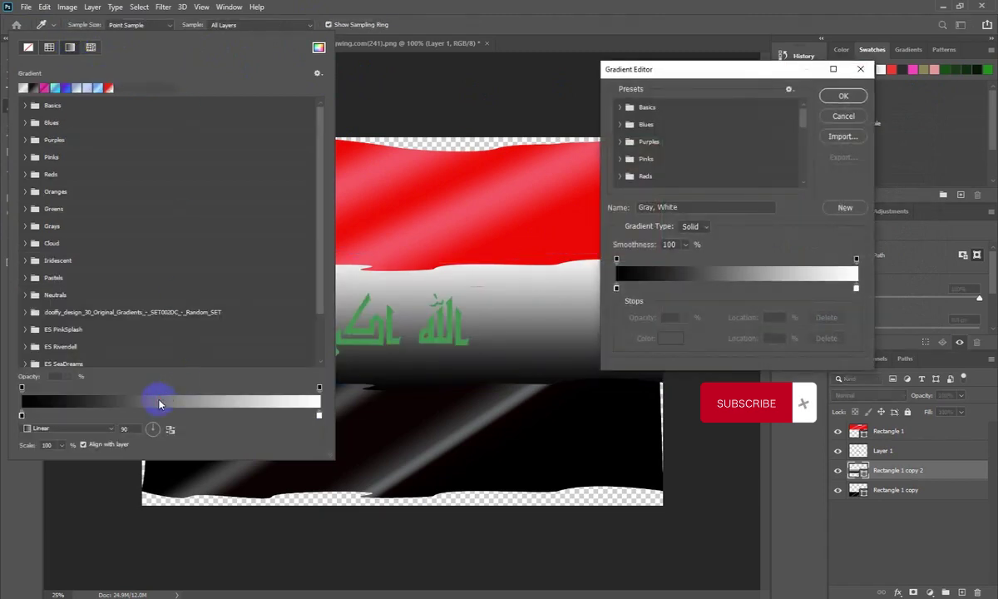
Make the gradient's left stop white and add a grey stop at 74%.
left_click(616, 288)
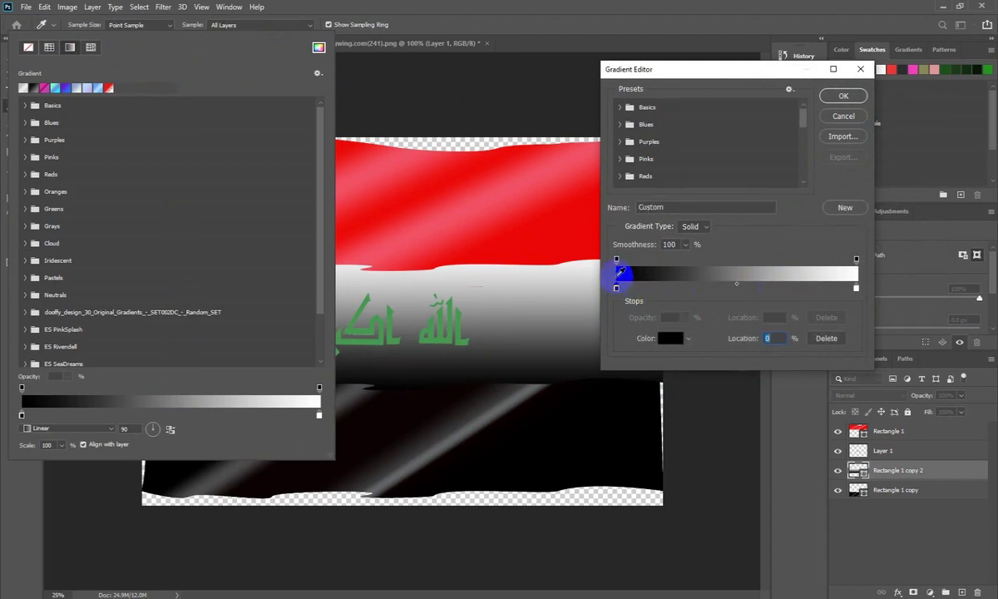
left_click(846, 271)
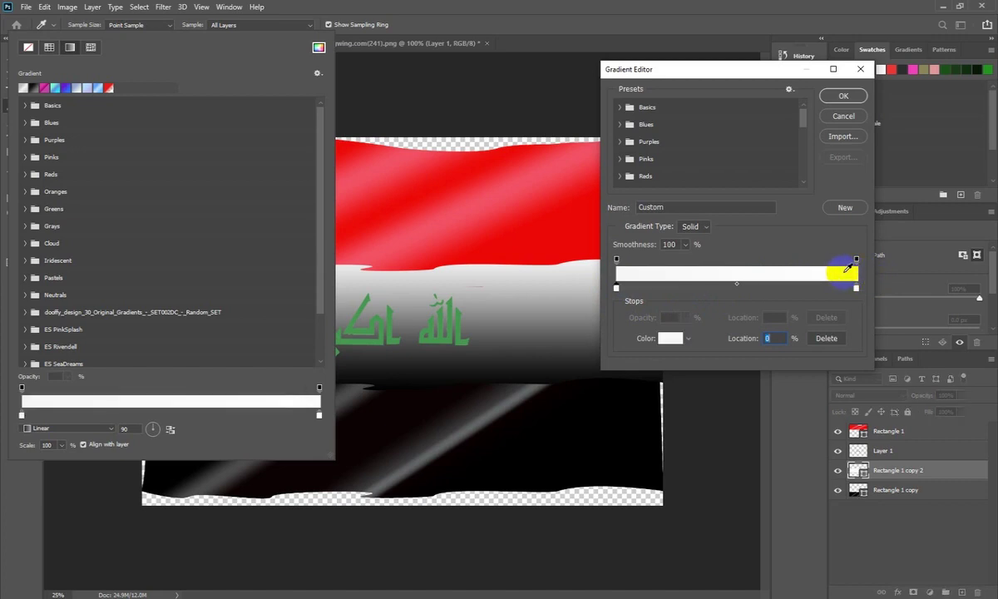
left_click(793, 287)
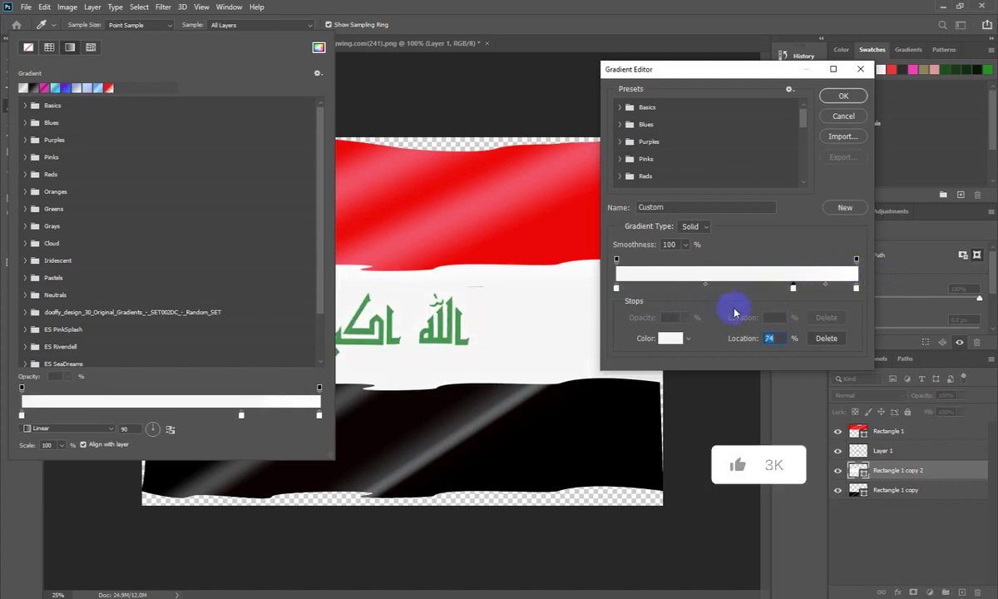
left_click(670, 338)
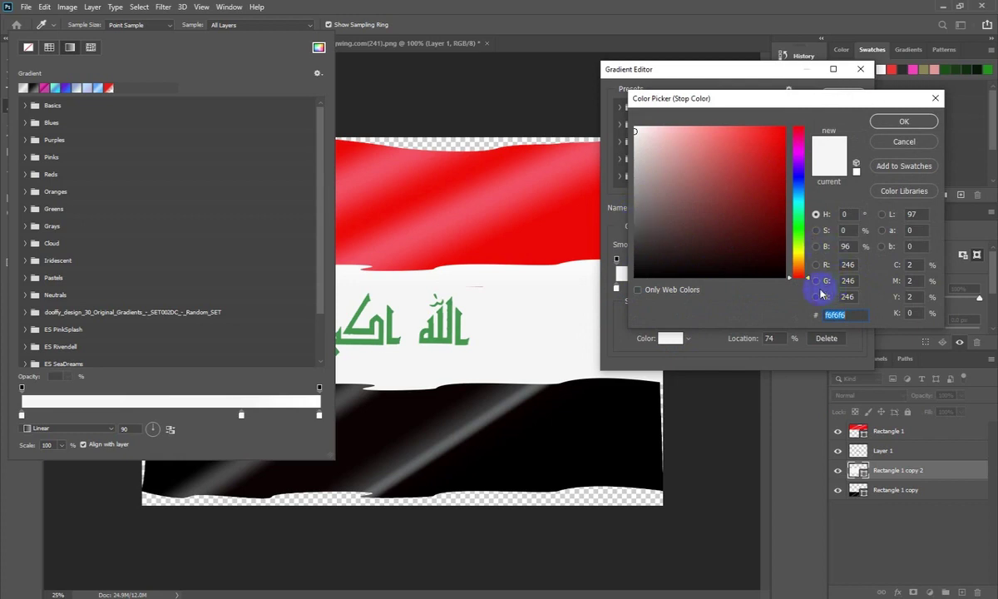
left_click_drag(637, 260, 636, 214)
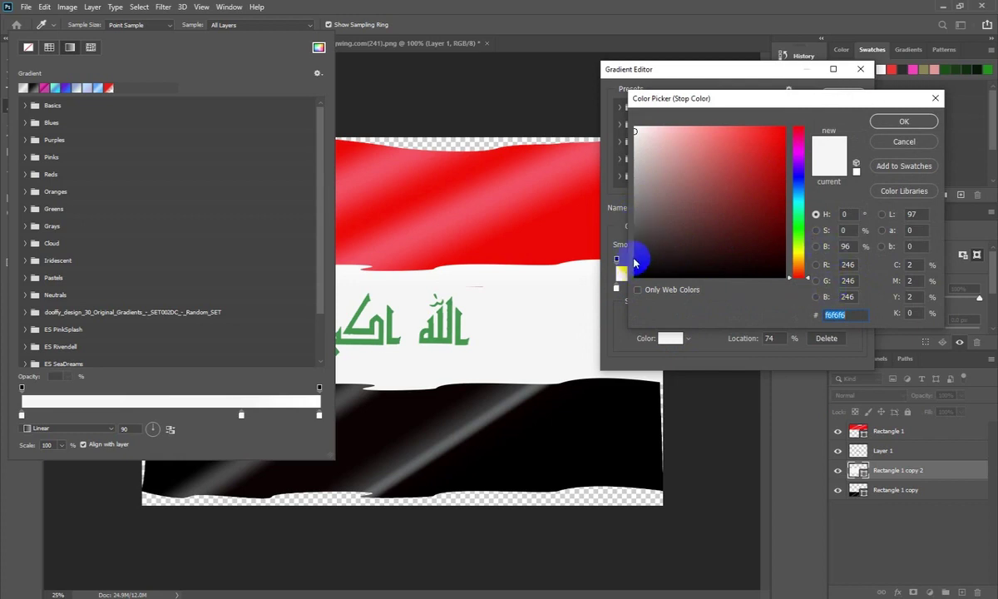
left_click(636, 214)
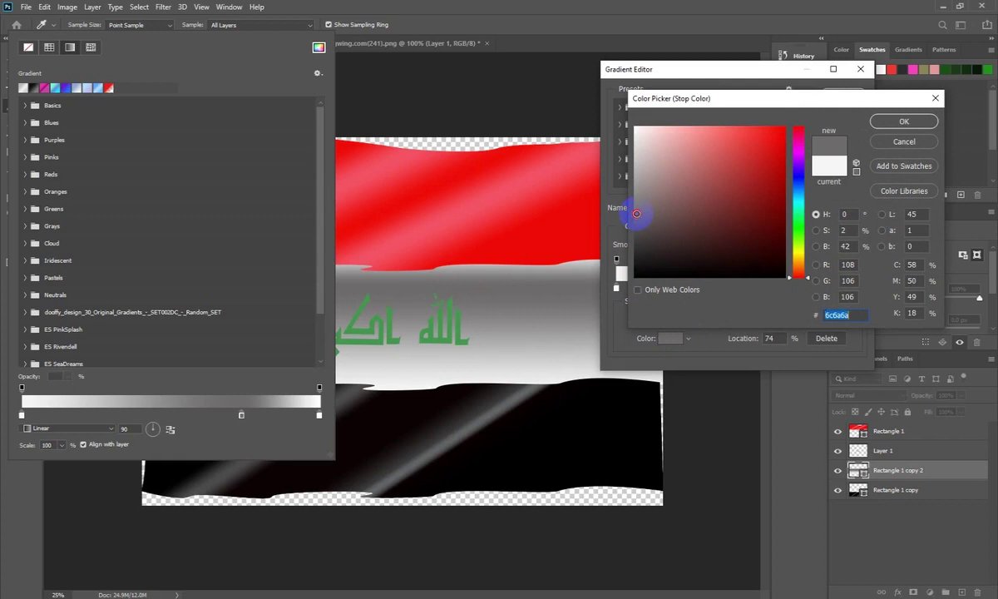
left_click_drag(636, 214, 636, 176)
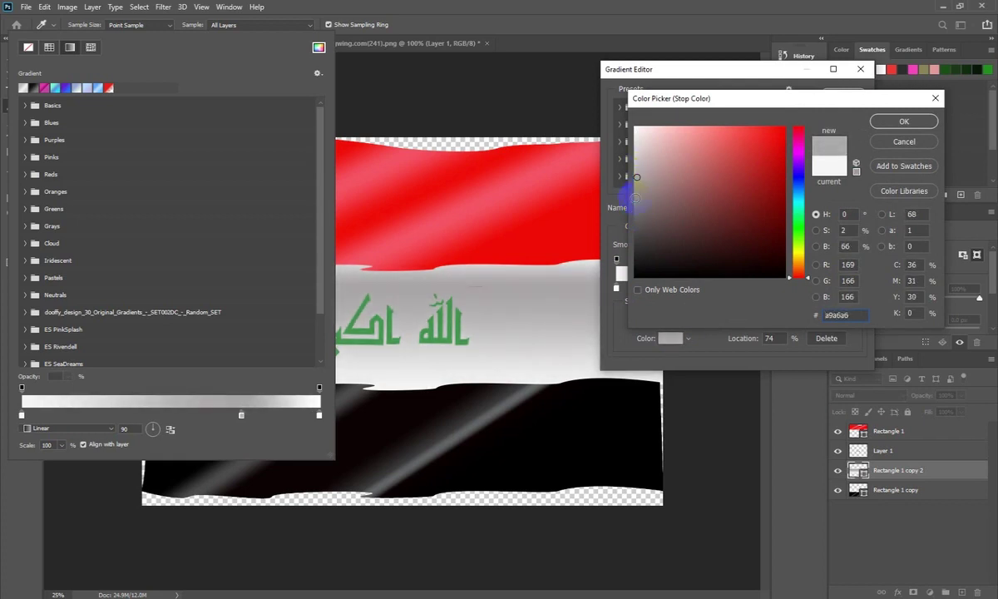
left_click(900, 122)
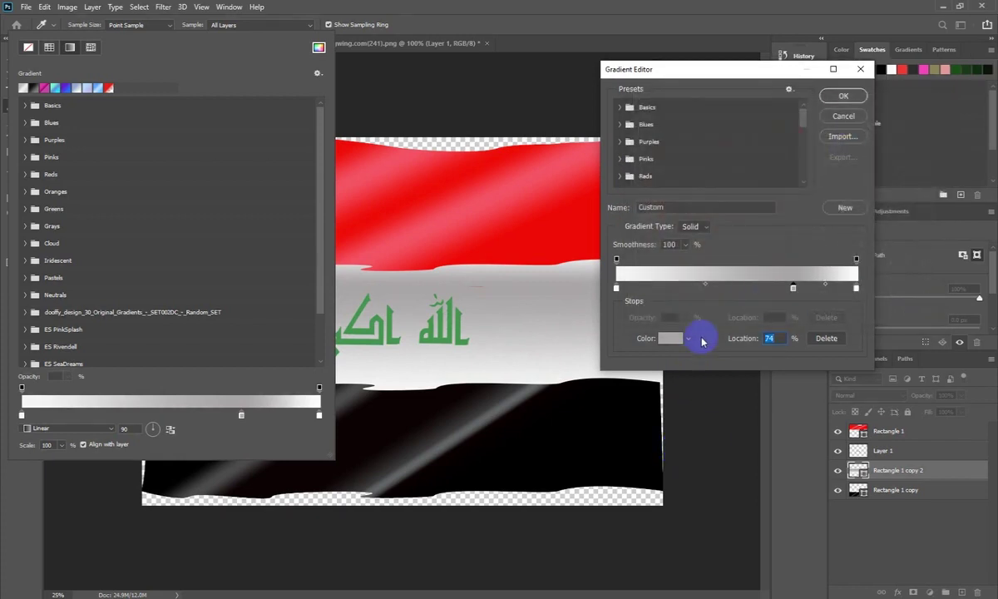
Add stops at 49% and 20%, make the 49% stop near-white, and apply the gradient.
left_click(734, 286)
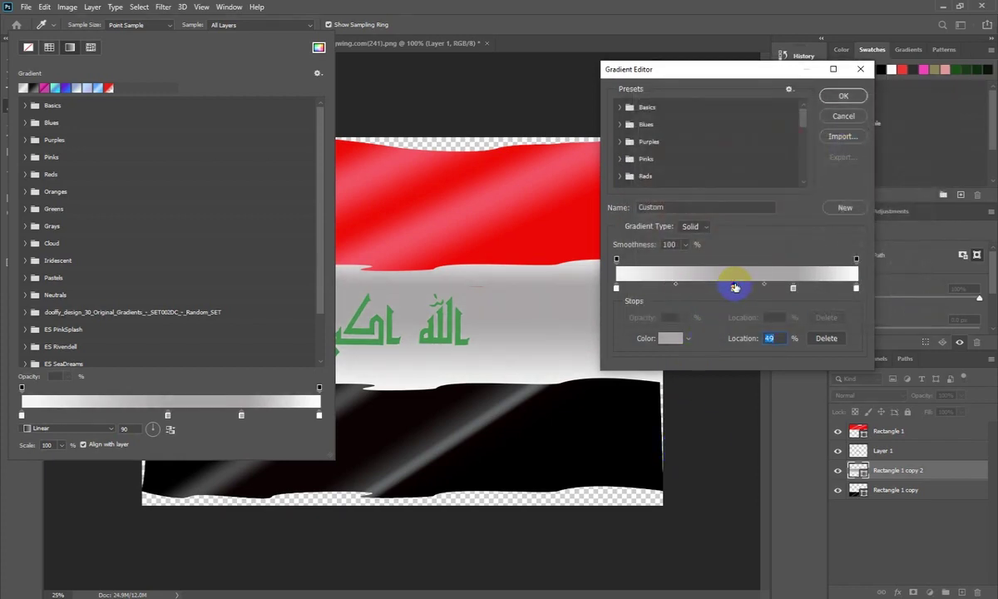
left_click(664, 287)
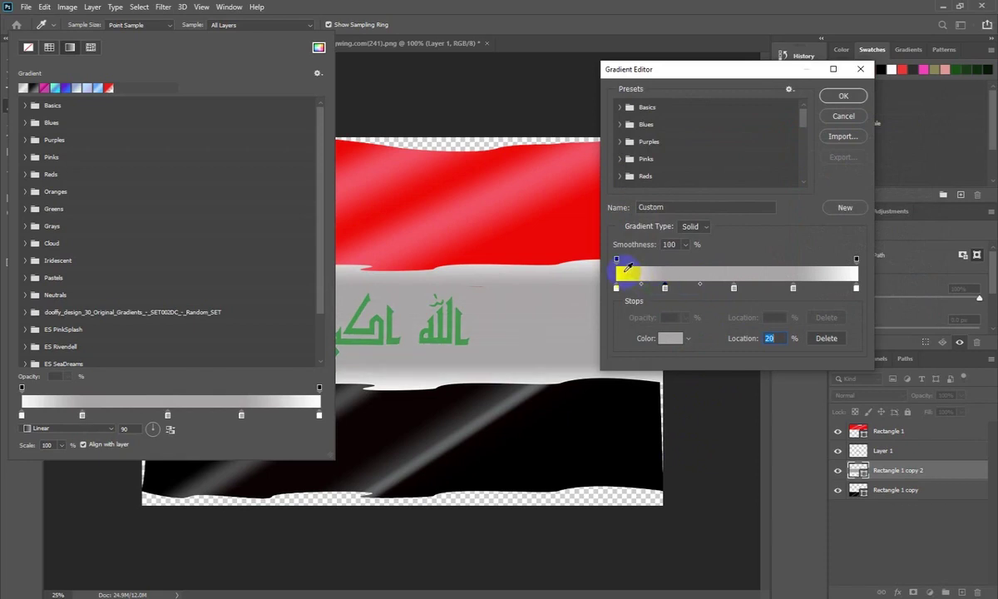
left_click(733, 288)
left_click(627, 266)
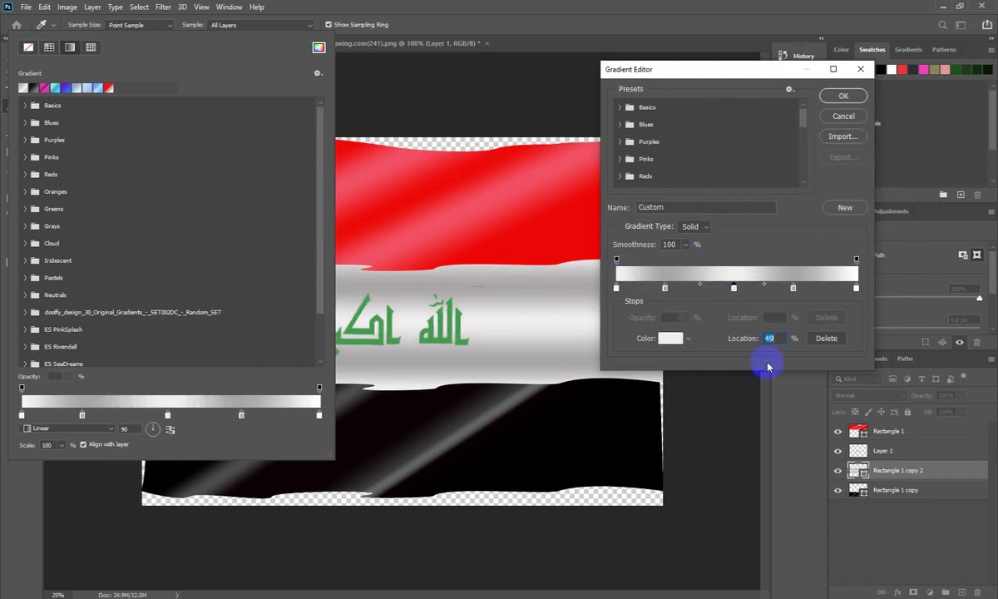
left_click(840, 97)
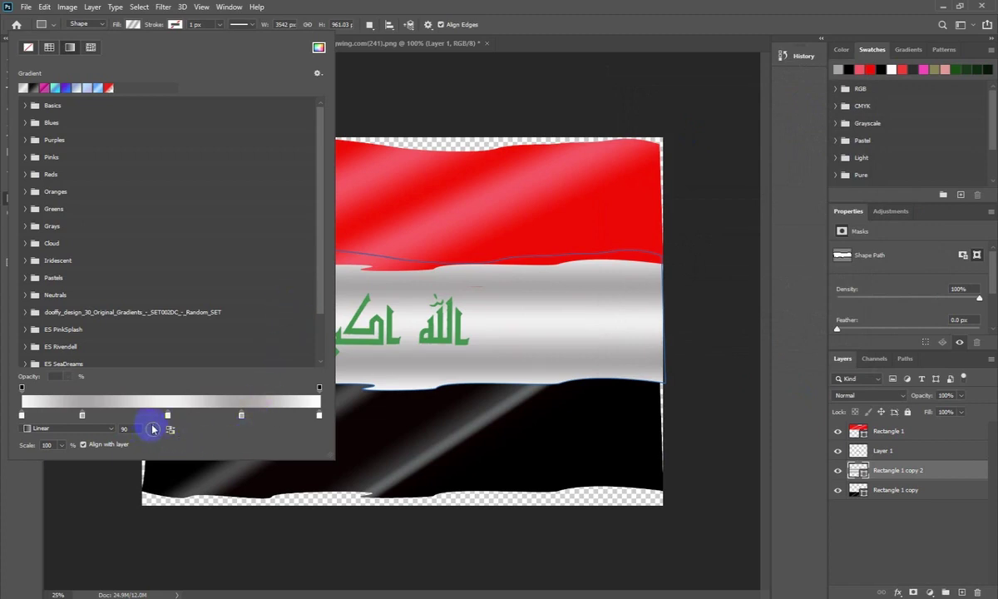
Angle the white band's silver gradient to 122° and dismiss the fill and rectangle dialogs.
left_click_drag(151, 426, 490, 412)
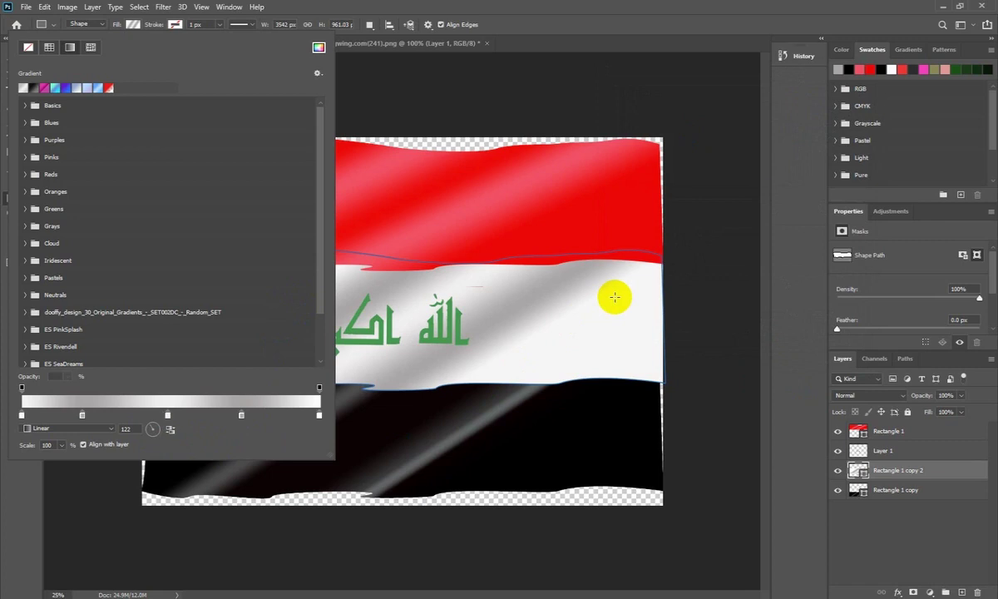
left_click(129, 25)
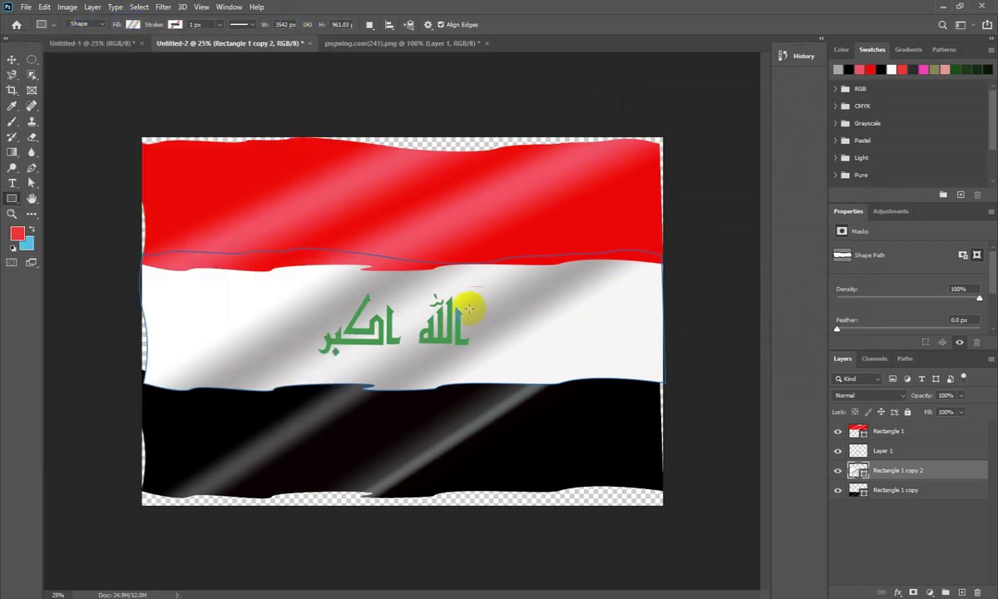
left_click(701, 292)
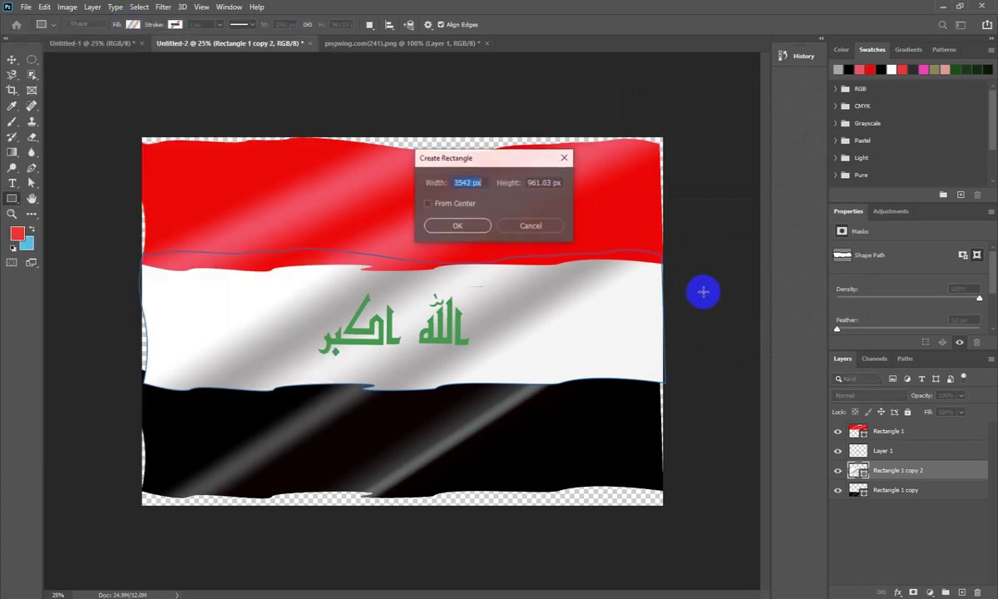
left_click(565, 159)
left_click(12, 60)
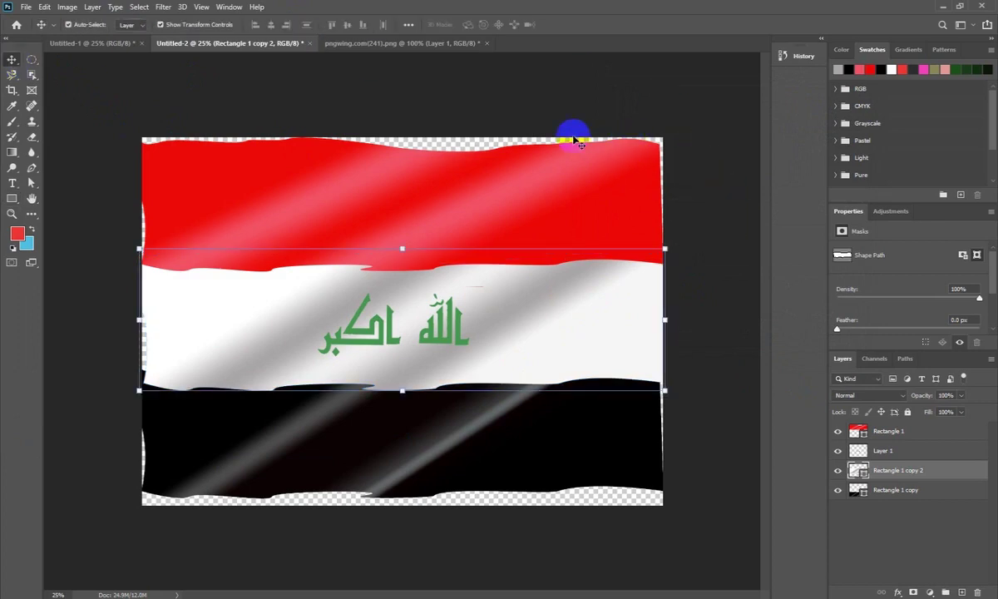
Deselect the band layer and set the canvas background fill to Transparent.
left_click(479, 143)
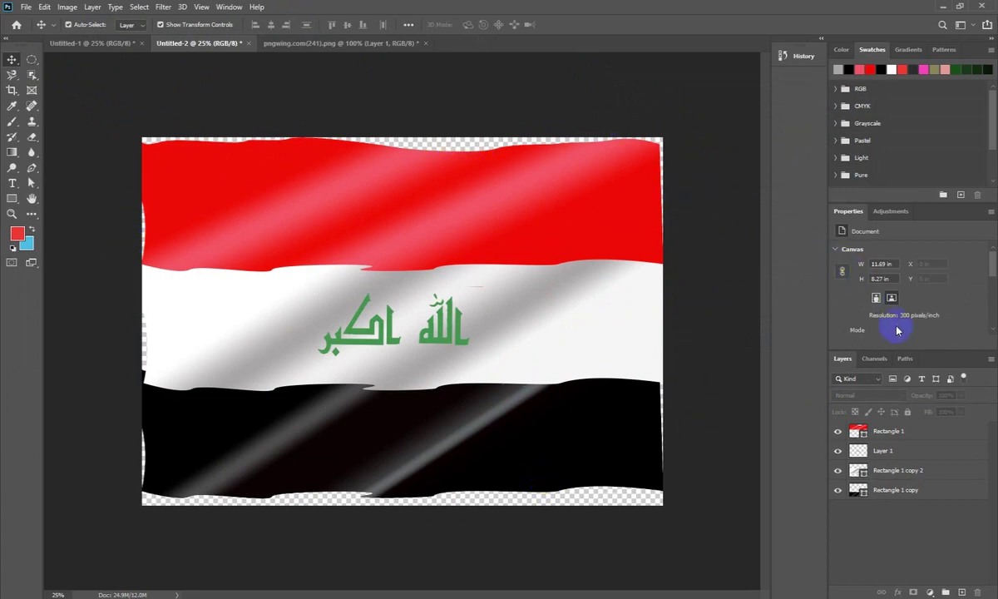
left_click_drag(993, 274, 974, 291)
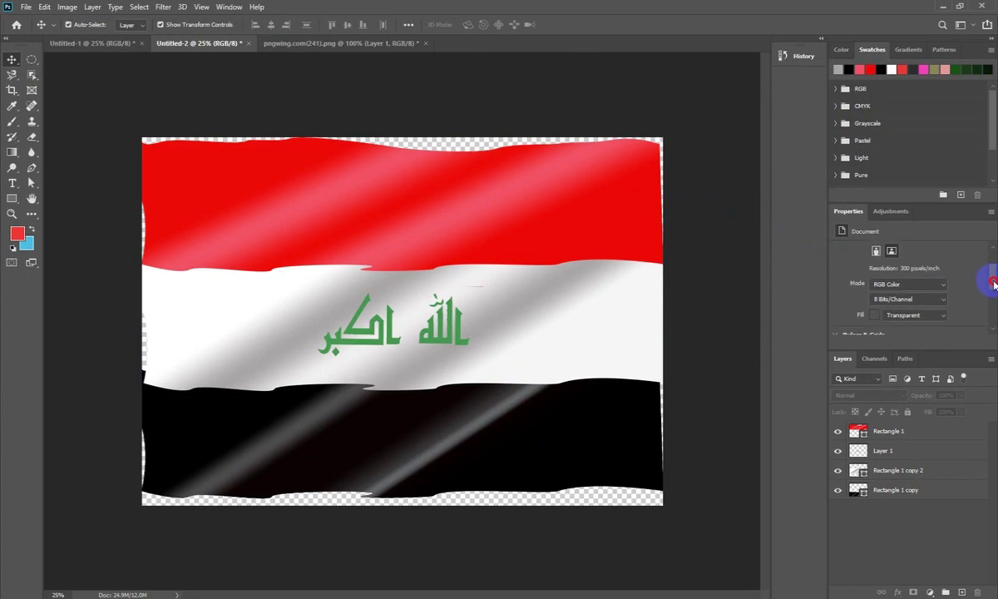
left_click(902, 289)
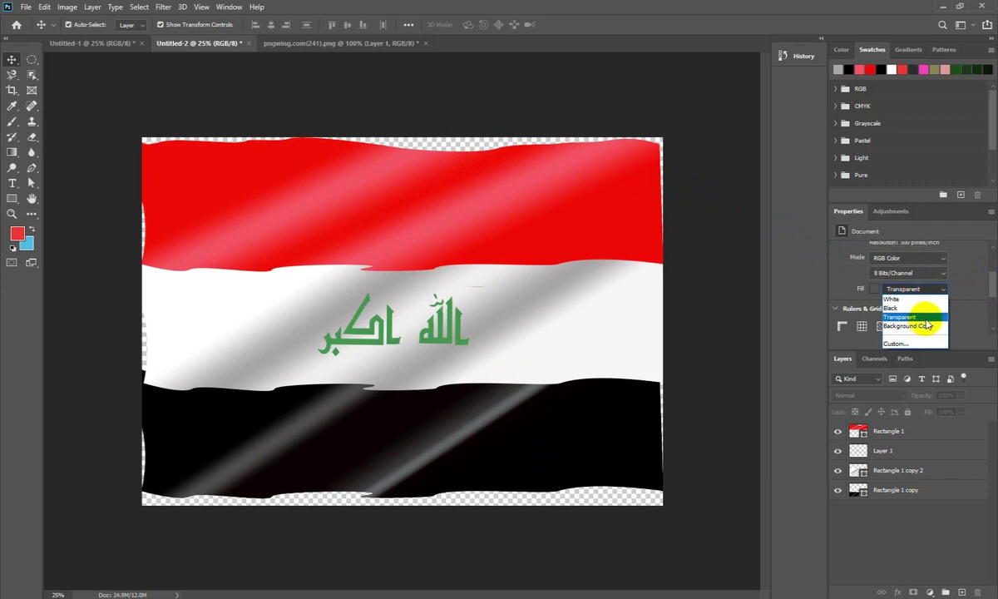
left_click(994, 280)
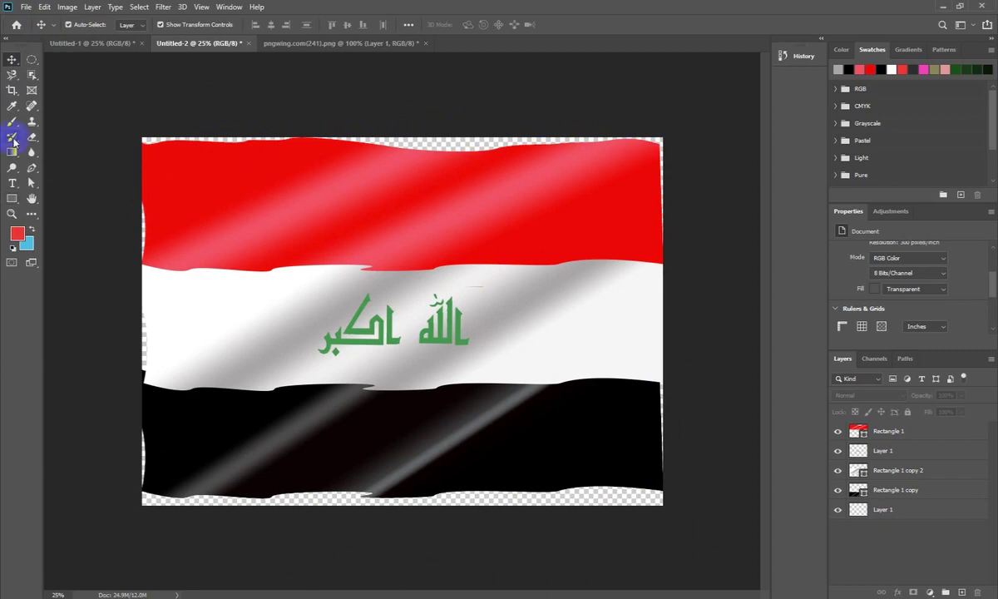
left_click(27, 8)
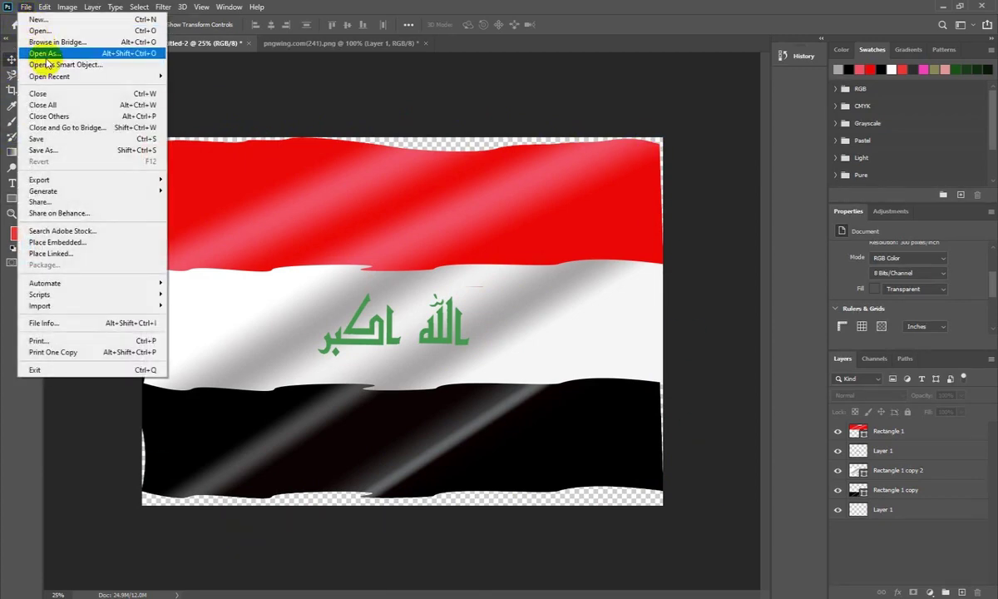
left_click(52, 149)
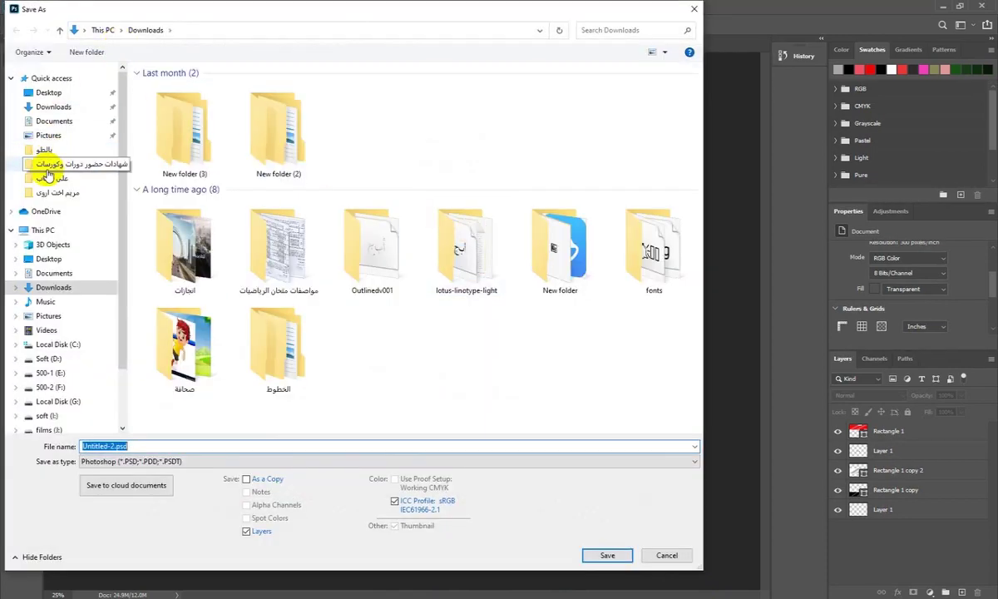
left_click(374, 462)
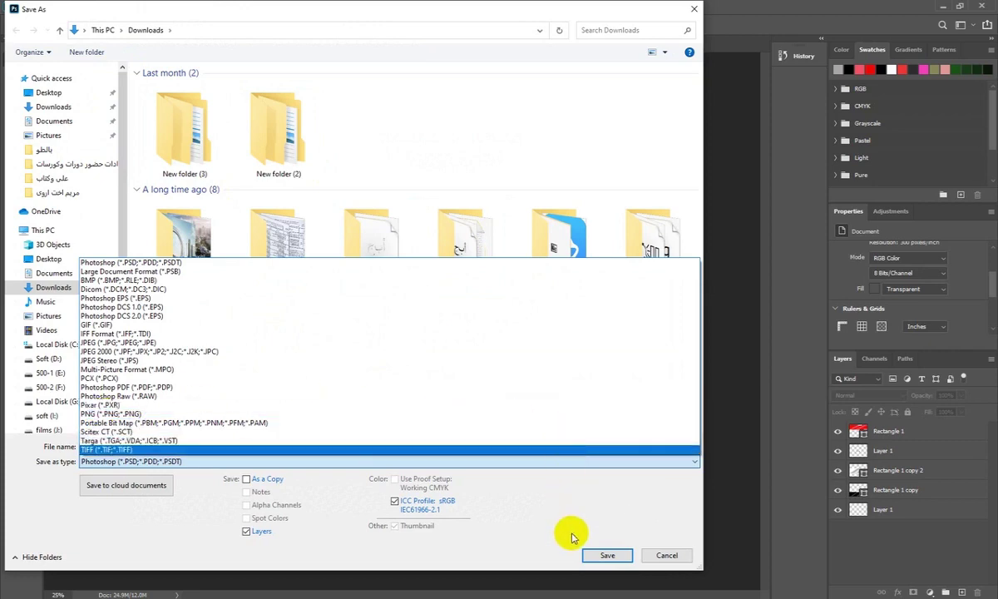
left_click(661, 556)
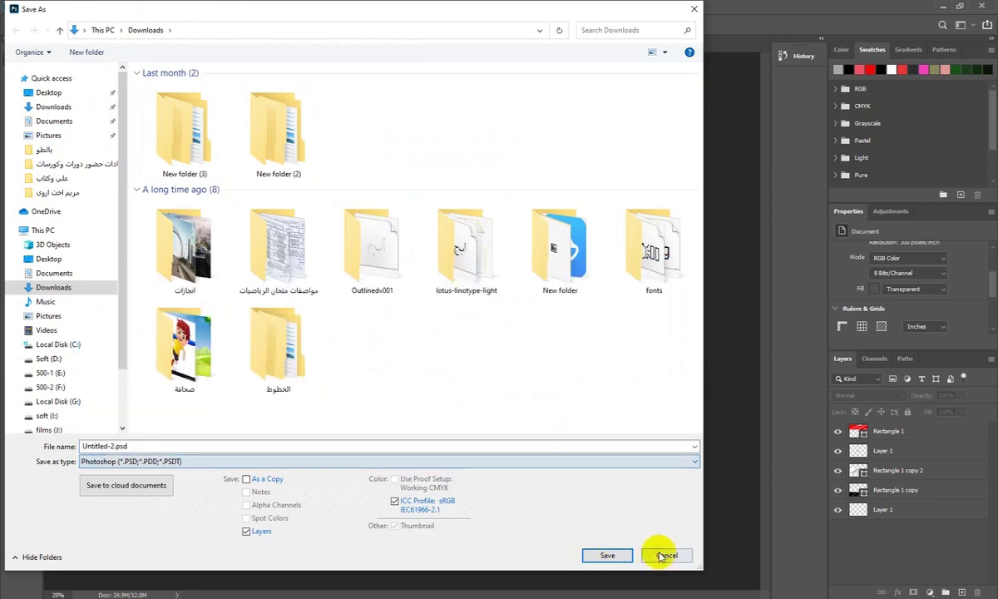
left_click(694, 9)
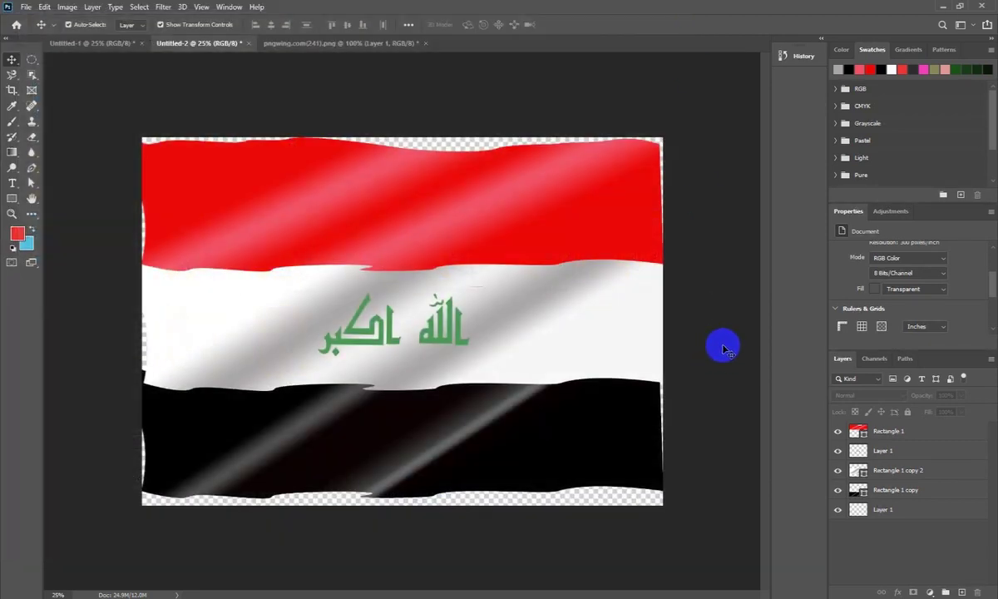